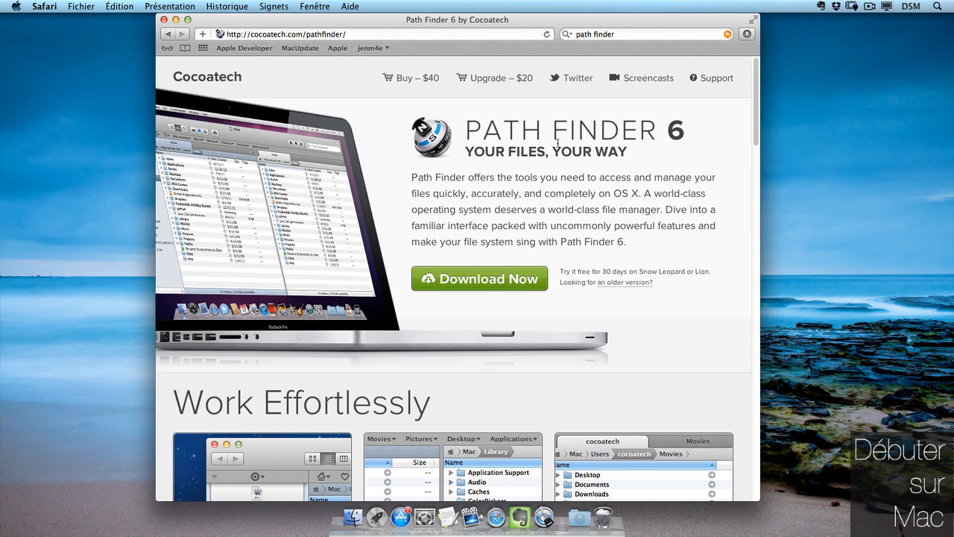
# Download the Path Finder 6 free trial from the Cocoatech page and dismiss the download notice
pyautogui.moveTo(755, 76); pyautogui.dragTo(755, 77)
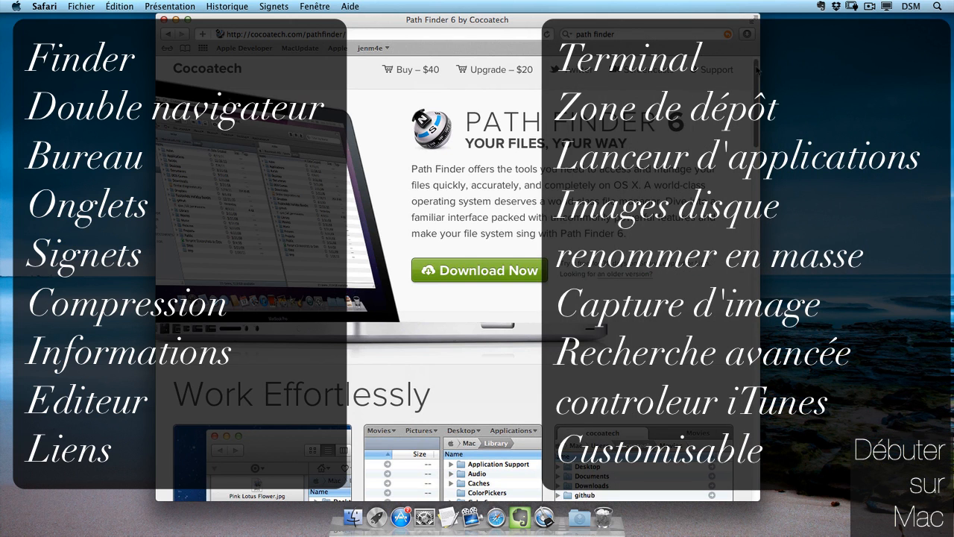
pyautogui.moveTo(756, 70); pyautogui.dragTo(755, 103)
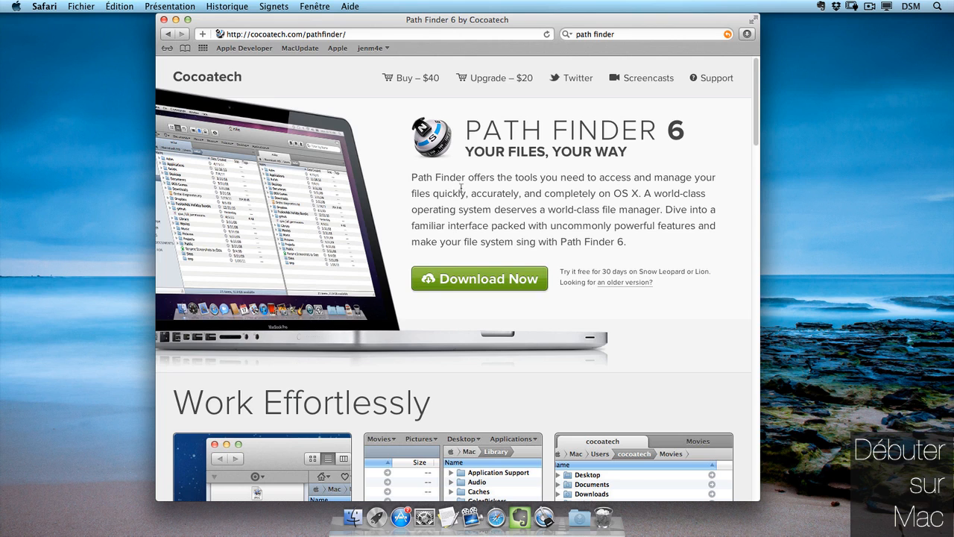
pyautogui.click(481, 278)
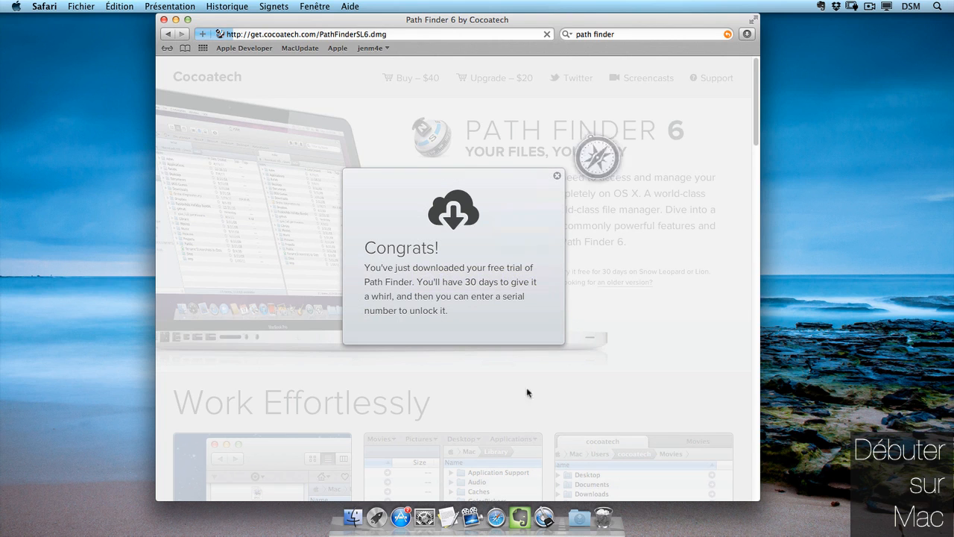
pyautogui.click(556, 175)
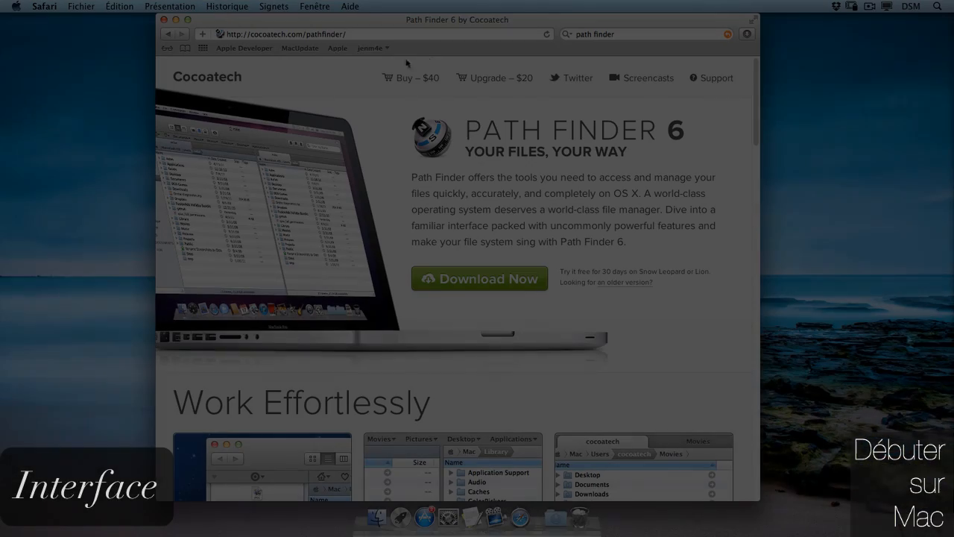
# Minimise the browser window, switch to Path Finder and postpone its registration
pyautogui.doubleClick(452, 21)
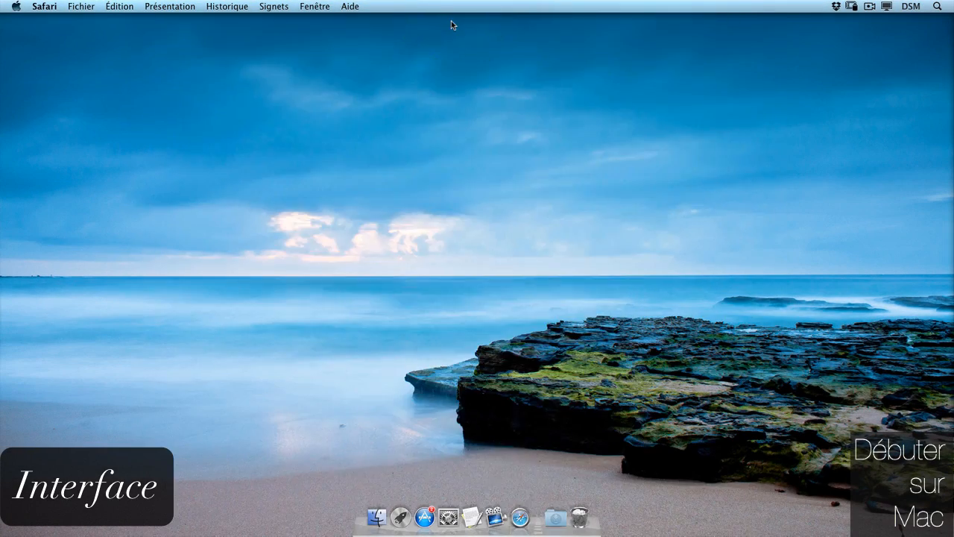
pyautogui.press('alt')
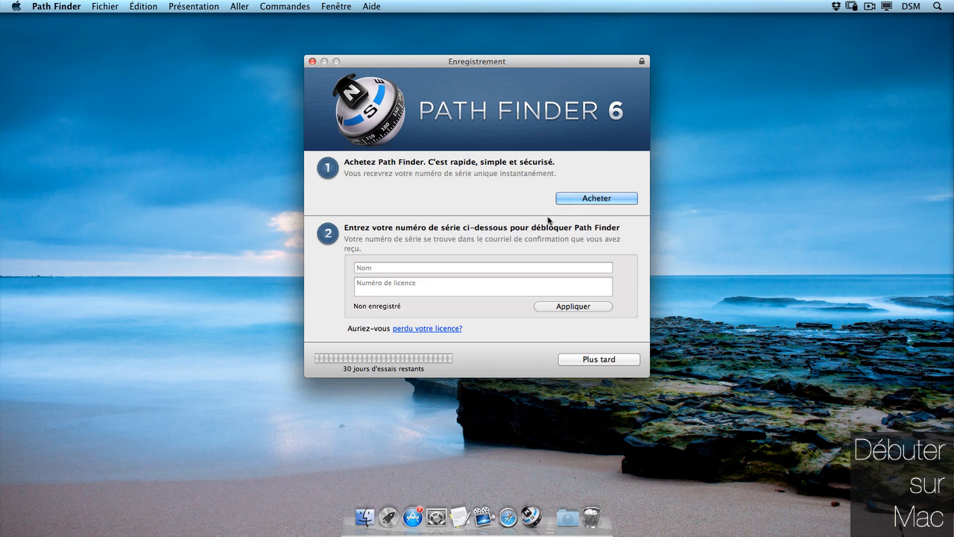
pyautogui.click(576, 360)
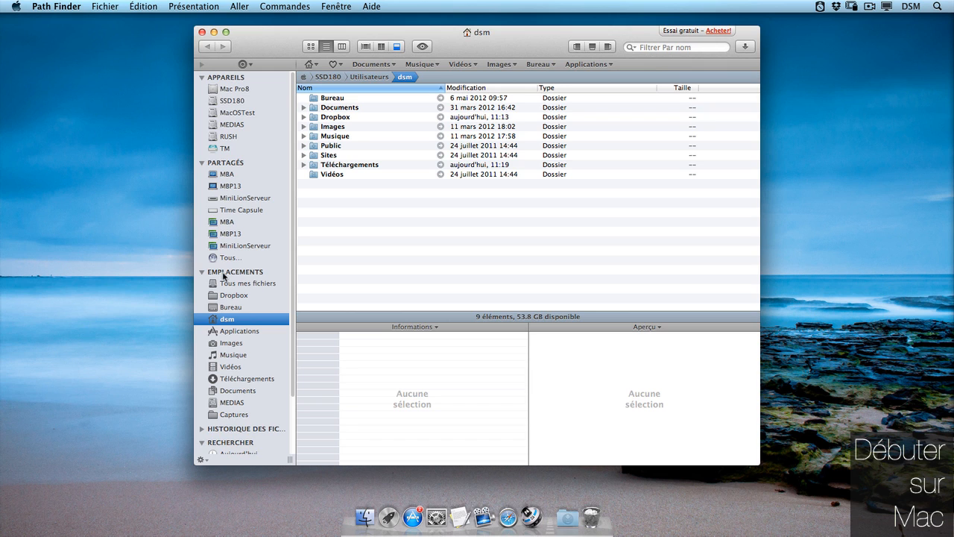
# Open a Finder window and place it so the Path Finder sidebar stays visible for comparison
pyautogui.scroll(-5, 237, 344)
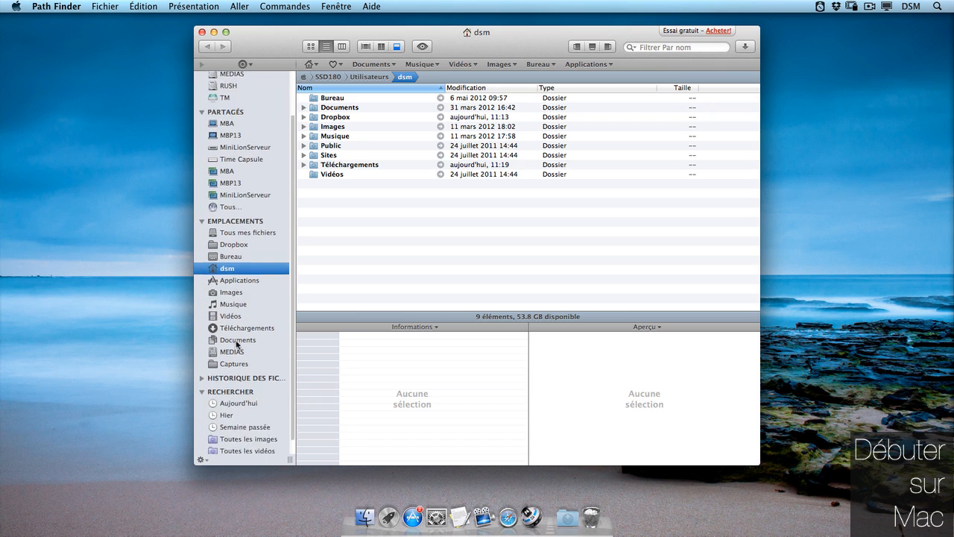
pyautogui.click(365, 516)
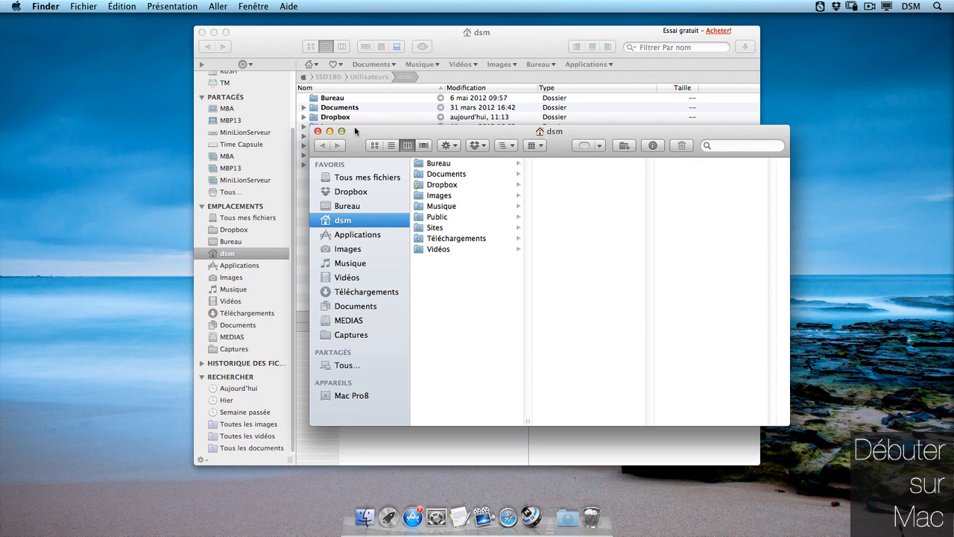
pyautogui.moveTo(374, 130); pyautogui.dragTo(407, 30)
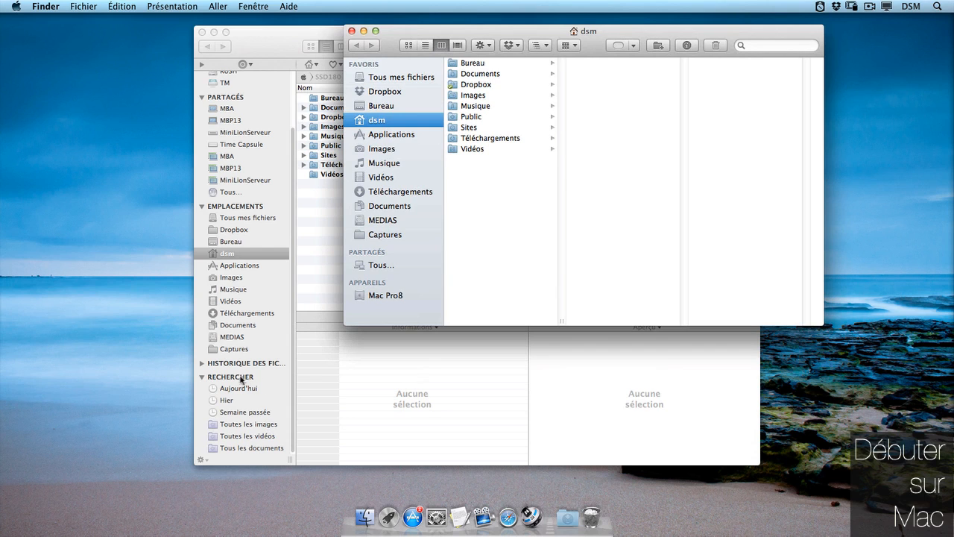
# Expand the file history section of the Path Finder sidebar, look through its recent files and collapse it again
pyautogui.click(201, 365)
pyautogui.click(200, 363)
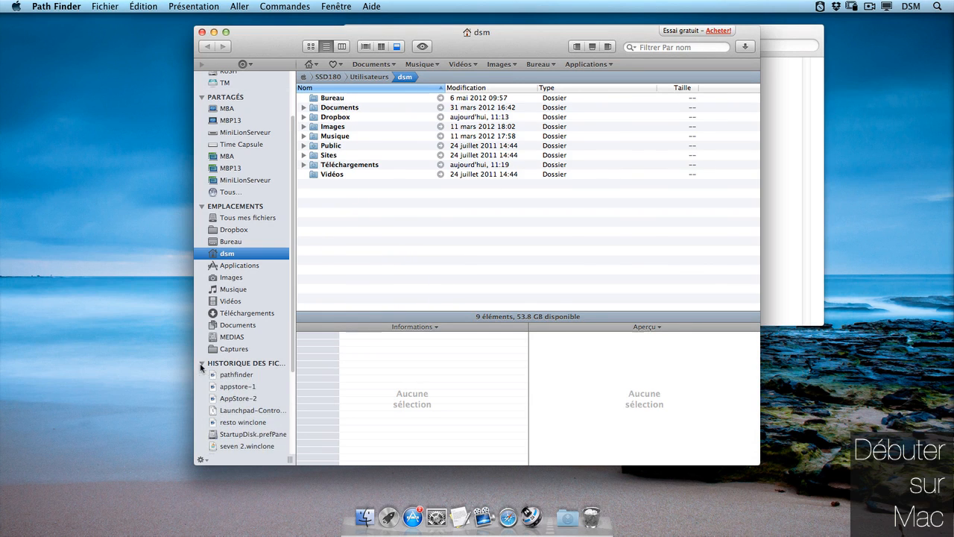
pyautogui.scroll(-4, 224, 384)
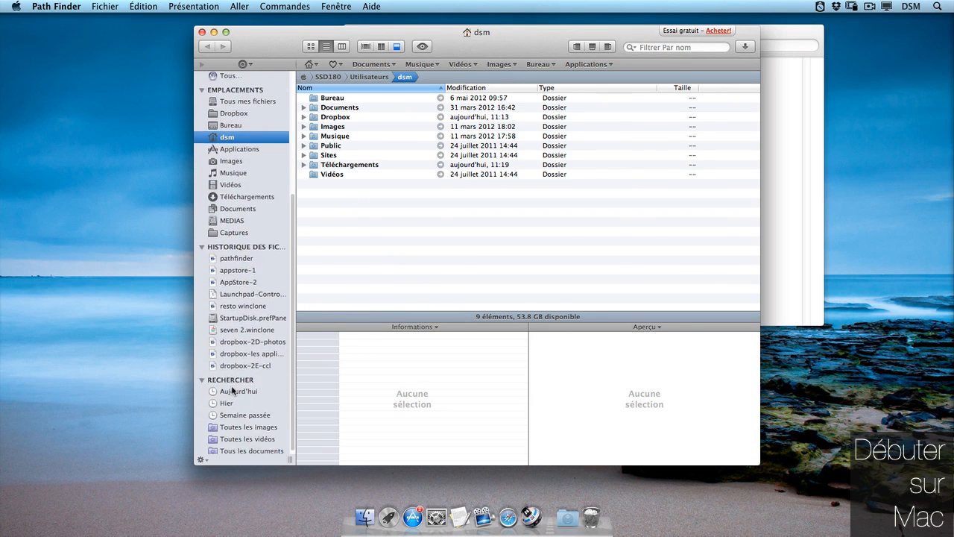
pyautogui.scroll(3, 231, 389)
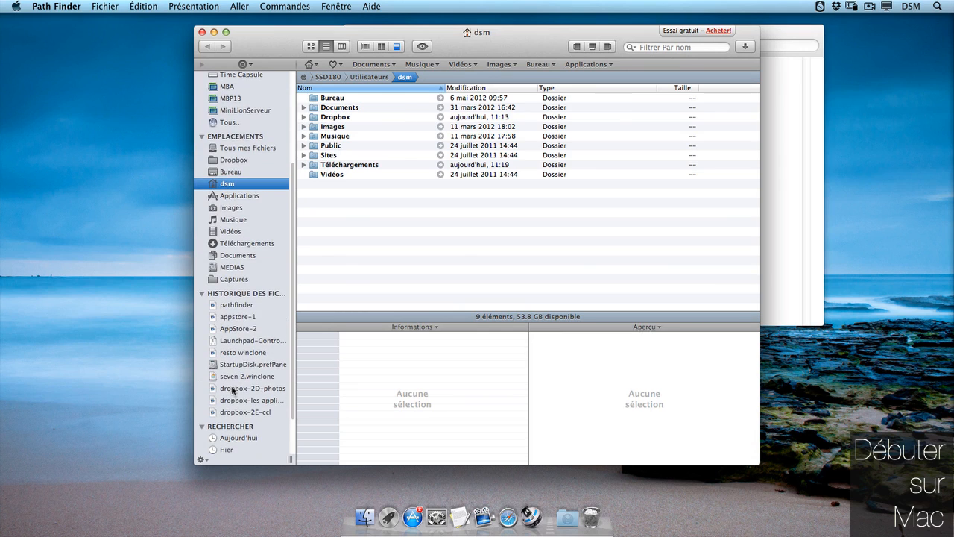
pyautogui.click(201, 298)
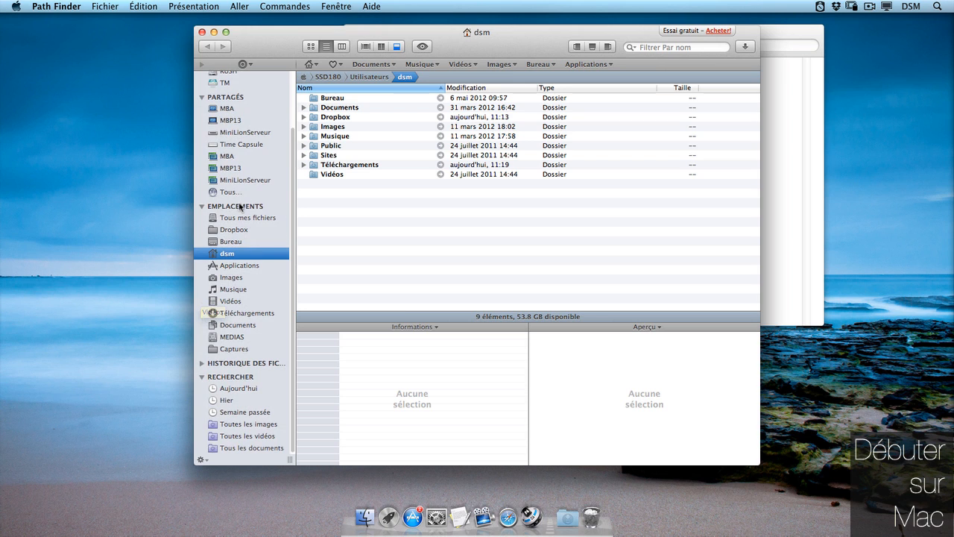
# Show the Mac Pro8 volumes in both Path Finder and Finder to compare how each lists devices
pyautogui.click(781, 279)
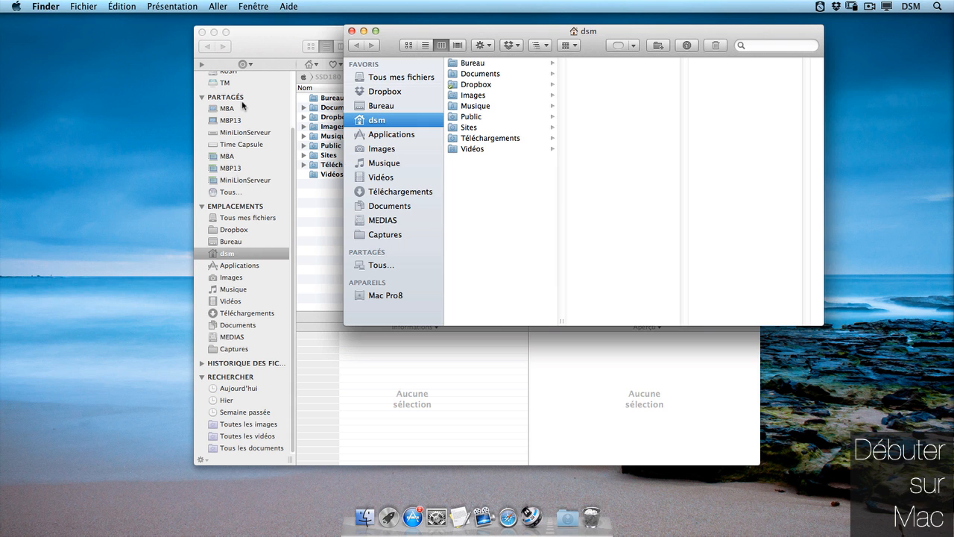
pyautogui.scroll(5, 243, 106)
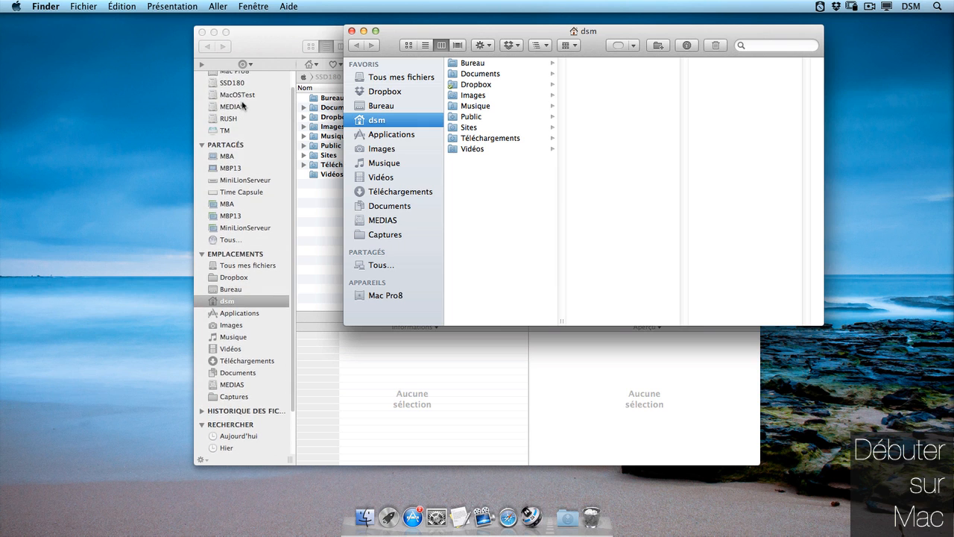
pyautogui.click(280, 91)
pyautogui.click(451, 254)
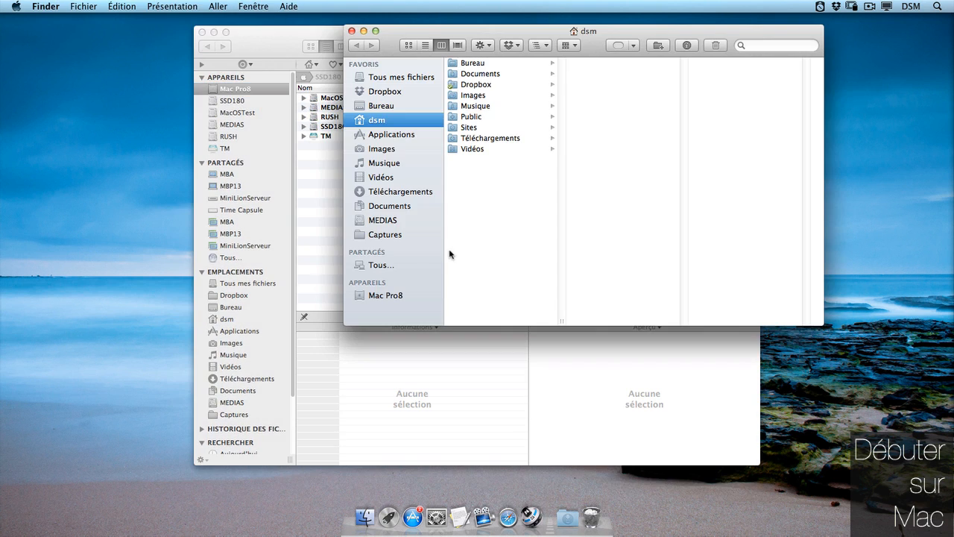
pyautogui.click(380, 296)
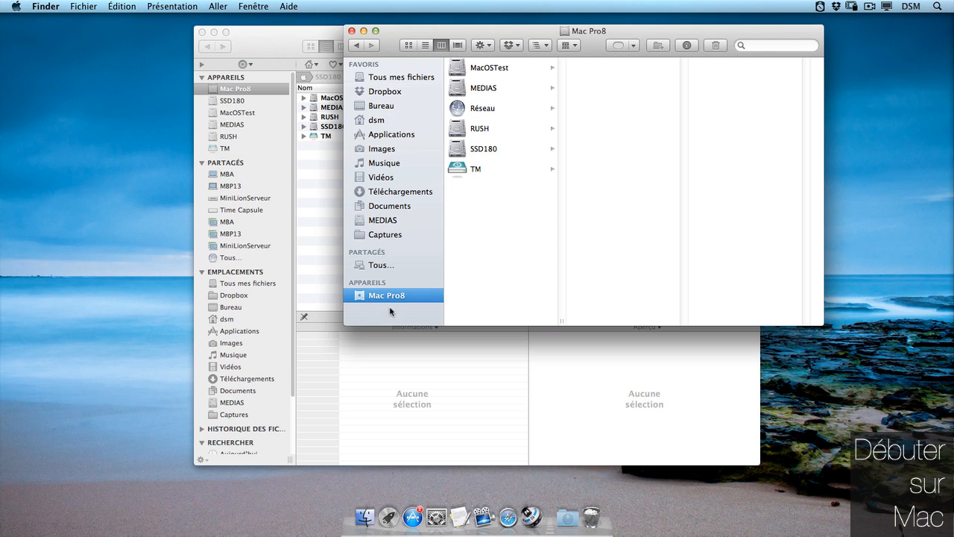
# Open the RUSH volume in Path Finder and collapse and re-expand the Appareils section of the sidebar
pyautogui.click(268, 137)
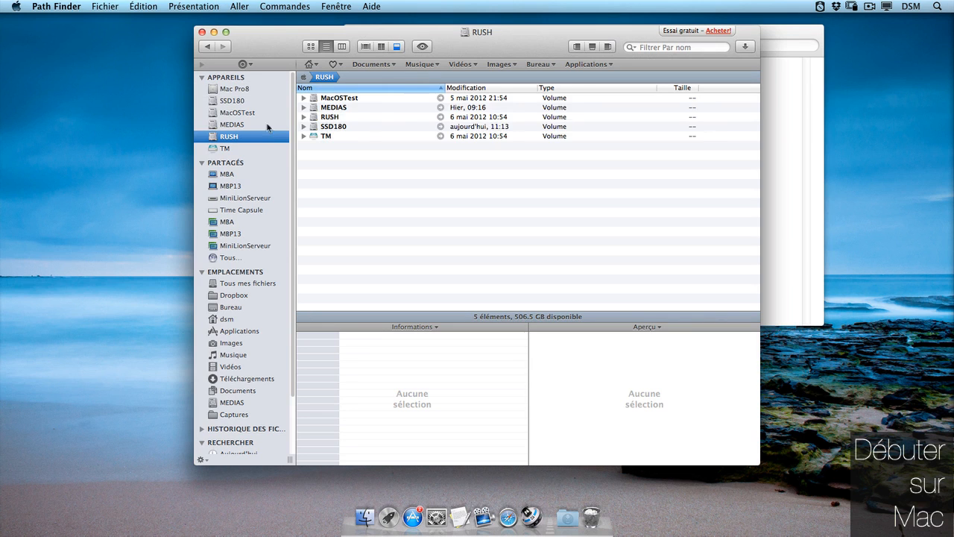
pyautogui.click(272, 79)
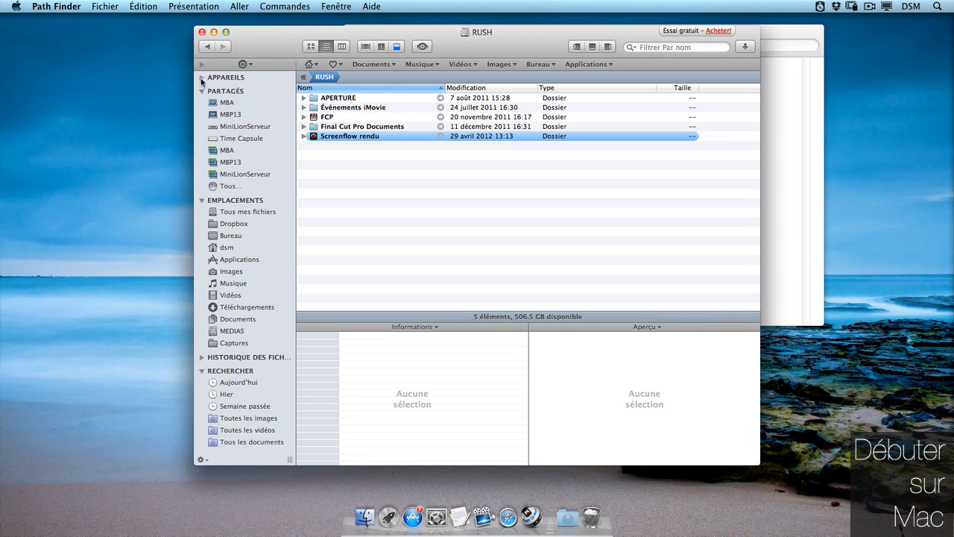
pyautogui.click(201, 79)
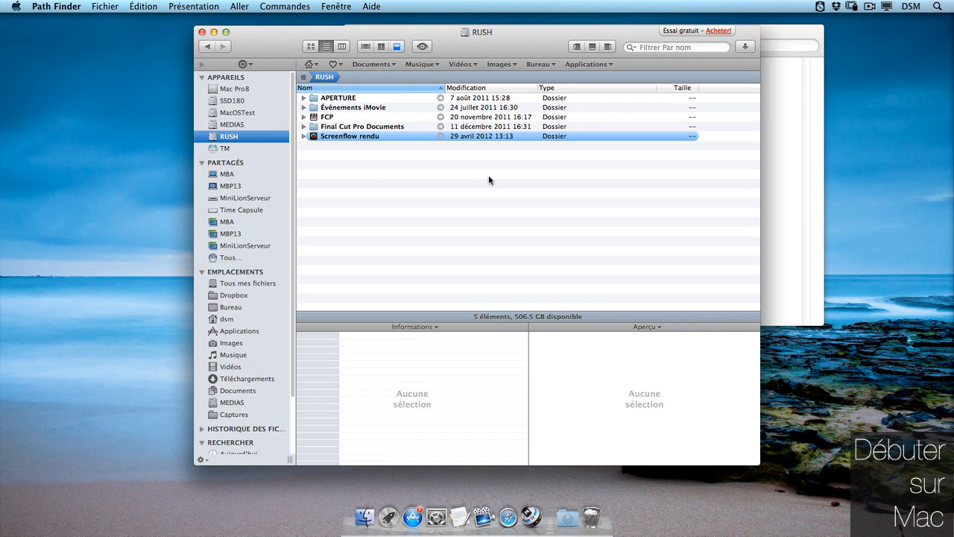
pyautogui.scroll(-4, 278, 234)
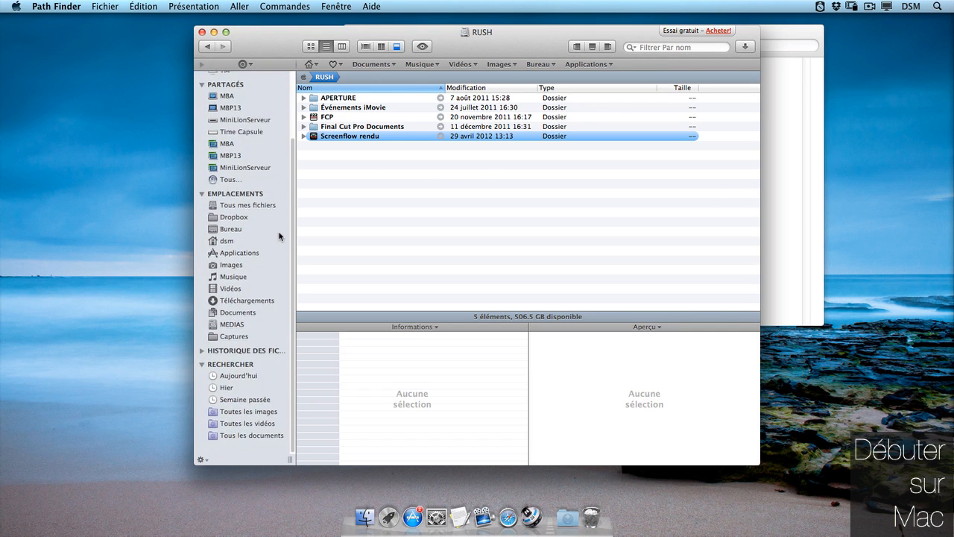
pyautogui.scroll(3, 279, 236)
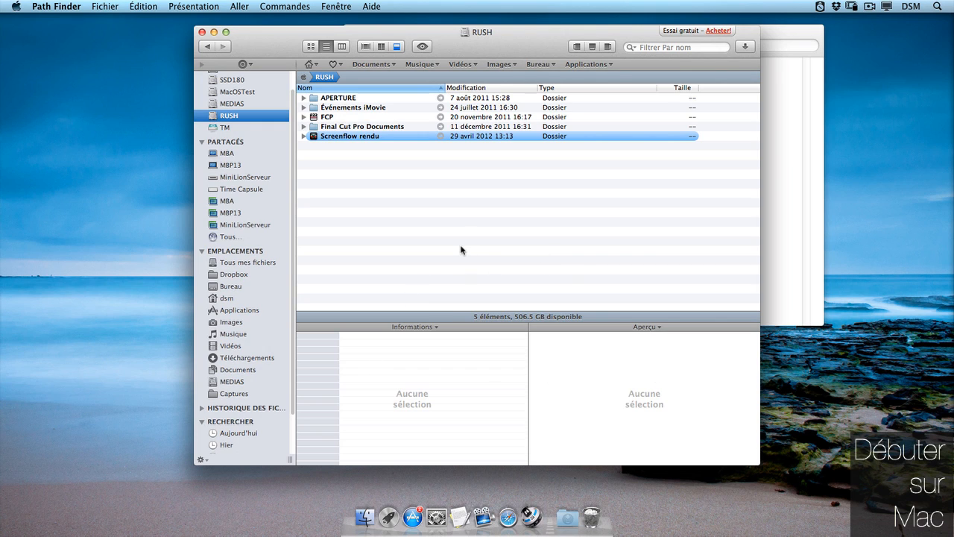
# Display the contents of the RUSH volume as icons and reduce the icon size
pyautogui.click(503, 41)
pyautogui.click(310, 46)
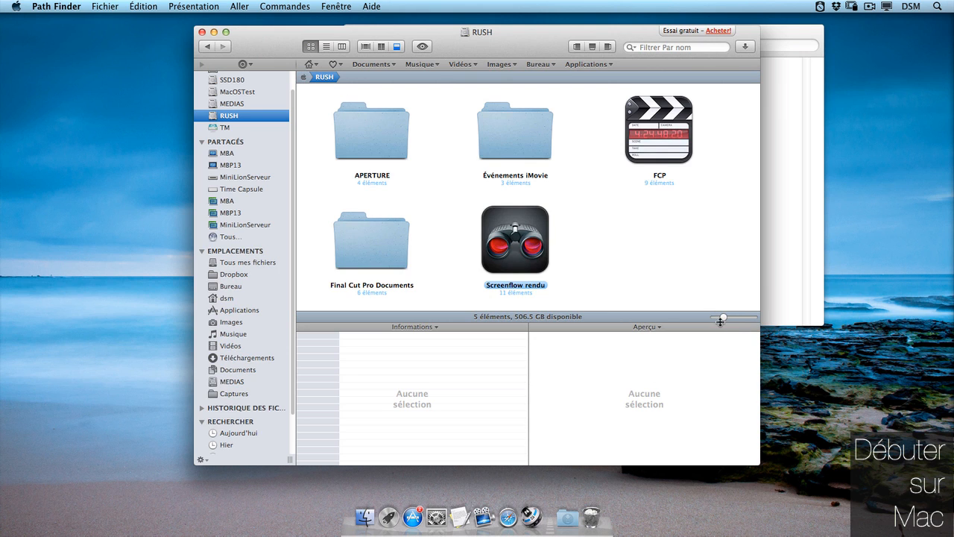
pyautogui.moveTo(726, 321)
pyautogui.mouseDown()
pyautogui.moveTo(709, 320)
pyautogui.moveTo(718, 318)
pyautogui.mouseUp()
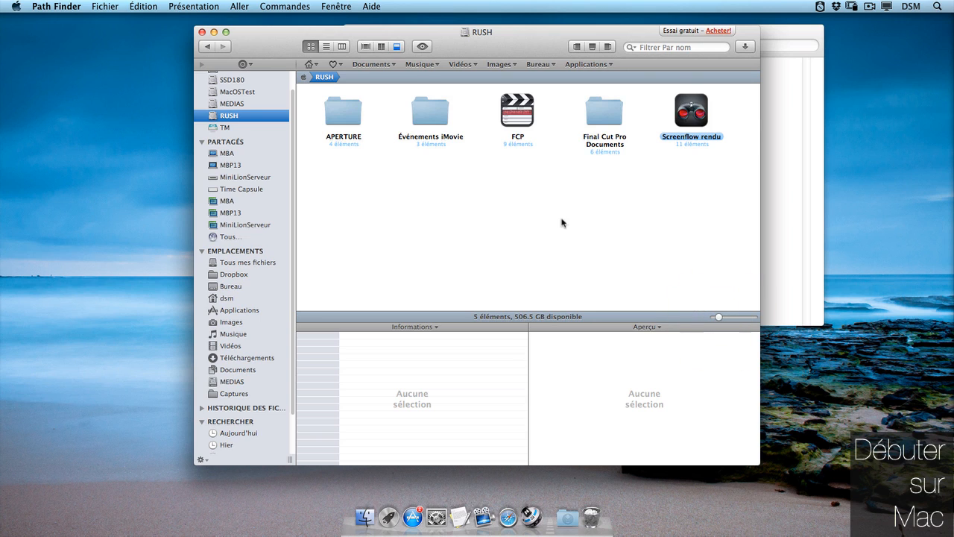
# Switch the RUSH volume to list view and on to column view, and browse into the APERTURE folder and back
pyautogui.click(328, 46)
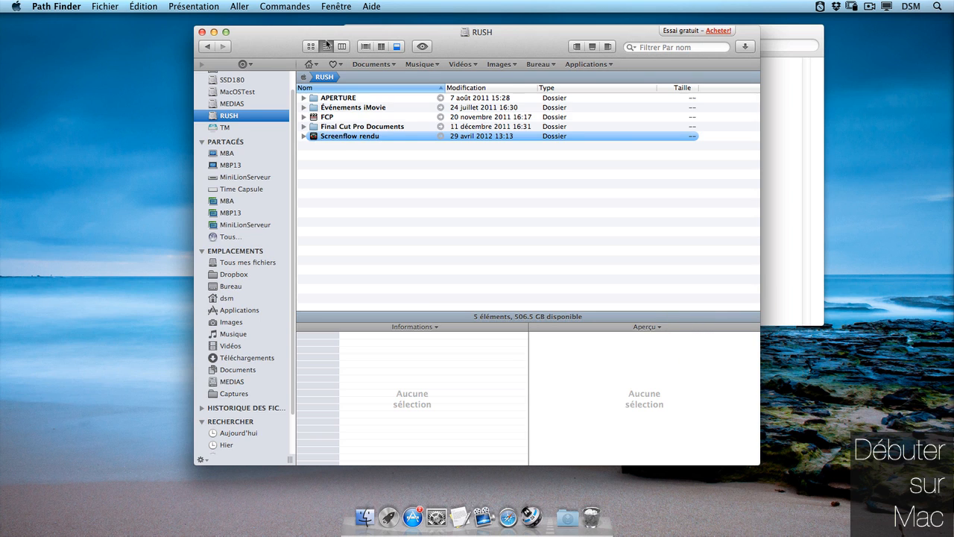
pyautogui.click(342, 46)
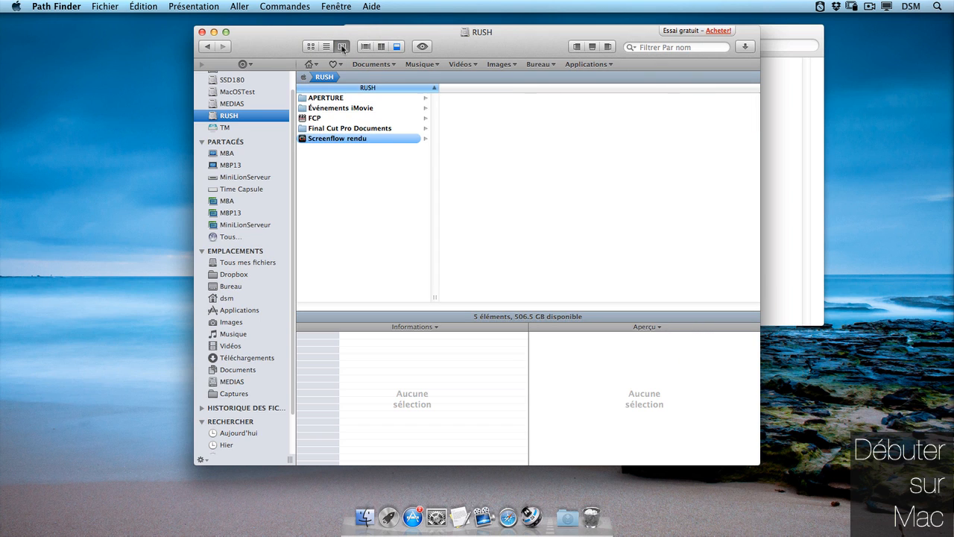
pyautogui.click(357, 98)
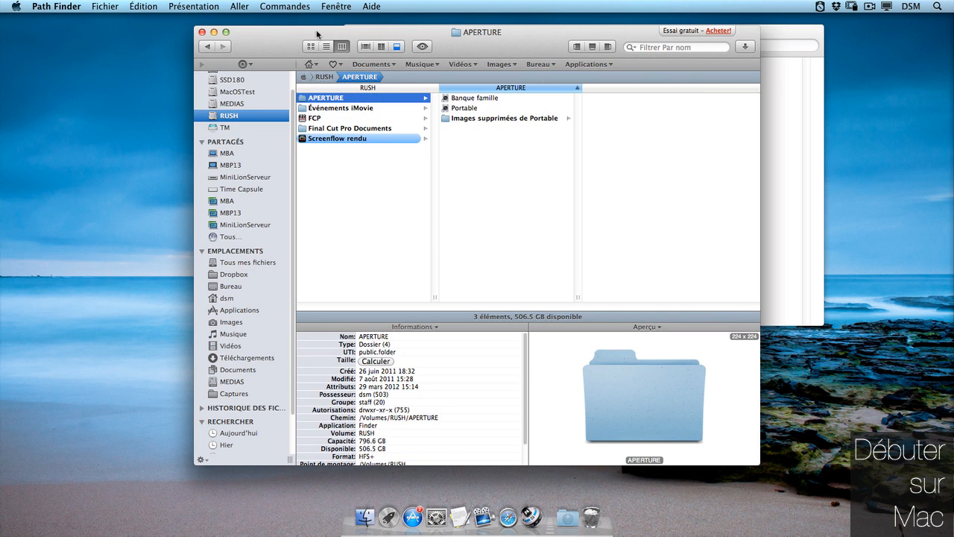
pyautogui.click(345, 214)
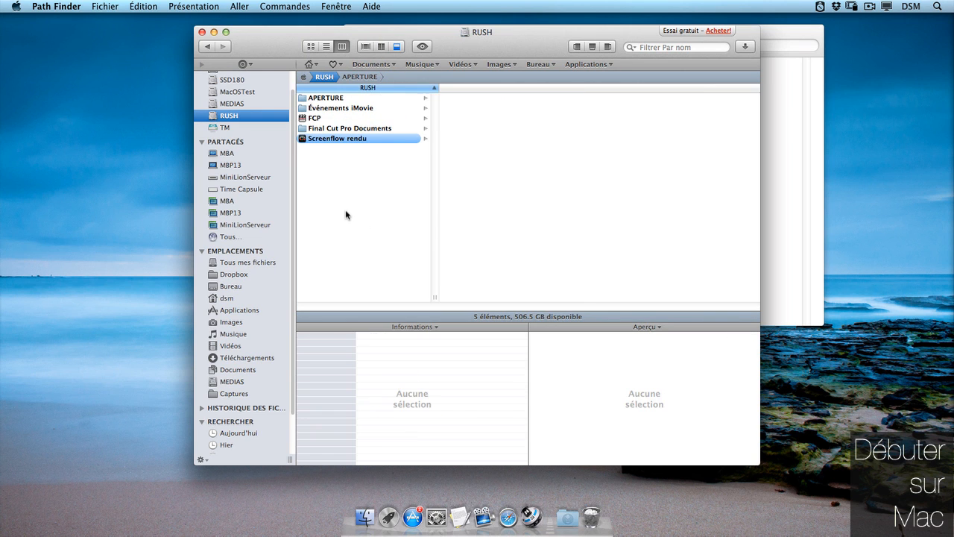
# Open the column view options, move them clear of the file list, and toggle the display of invisible items on and off
pyautogui.press('super+j')
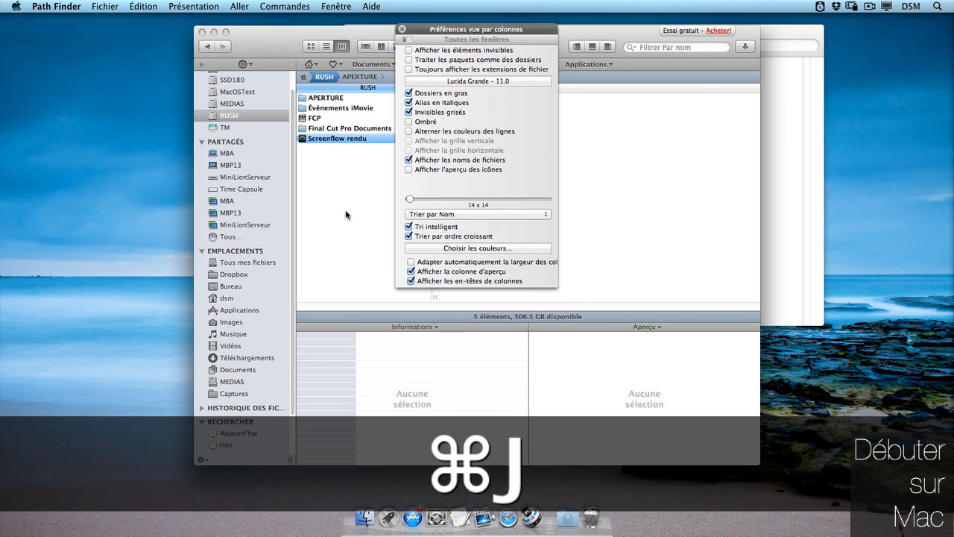
pyautogui.moveTo(478, 37); pyautogui.dragTo(625, 69)
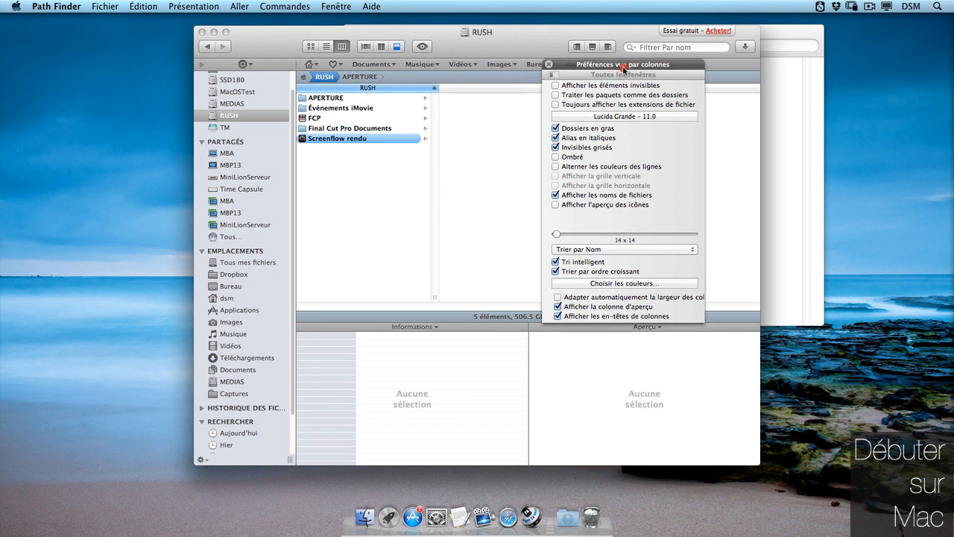
pyautogui.click(554, 87)
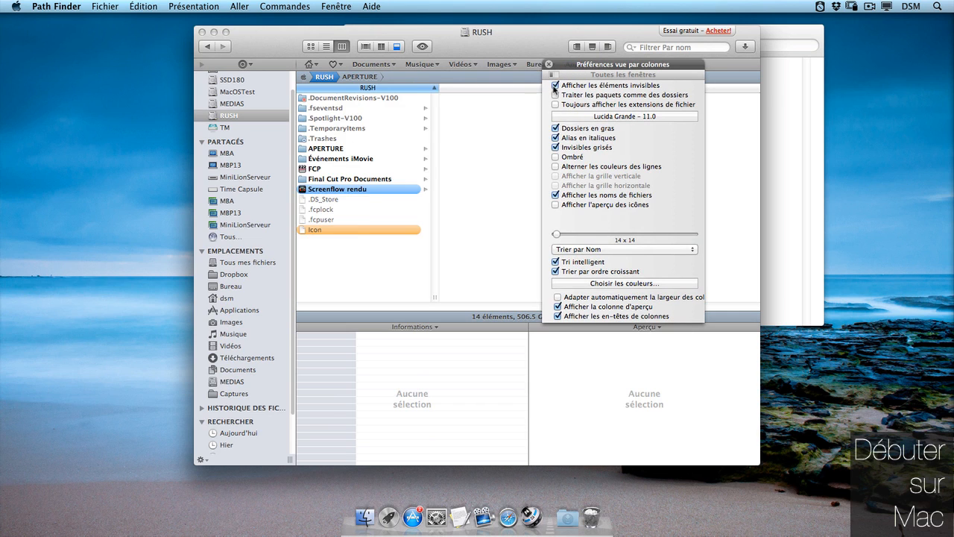
pyautogui.click(554, 87)
pyautogui.click(368, 177)
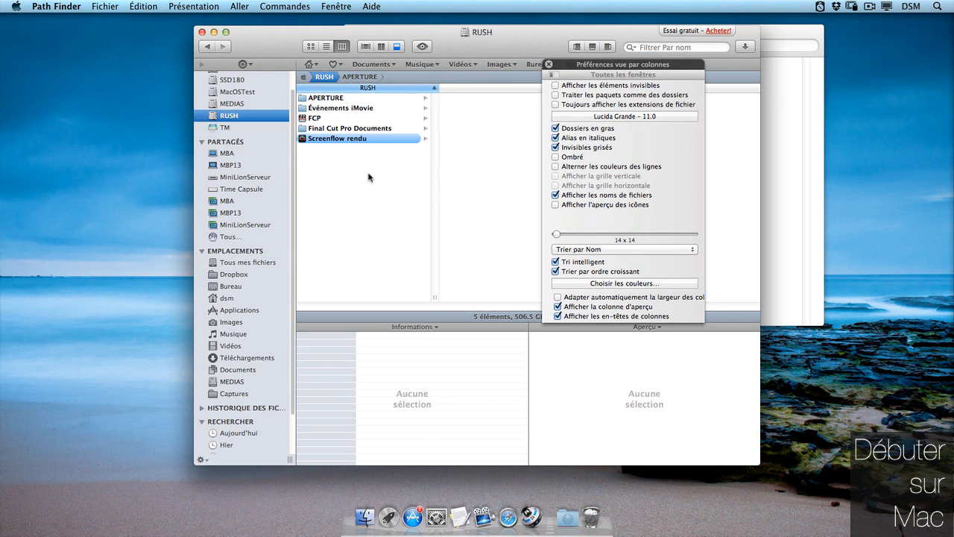
# Turn on the display of invisible files for the RUSH volume's column view
pyautogui.click(155, 6)
pyautogui.moveTo(196, 6)
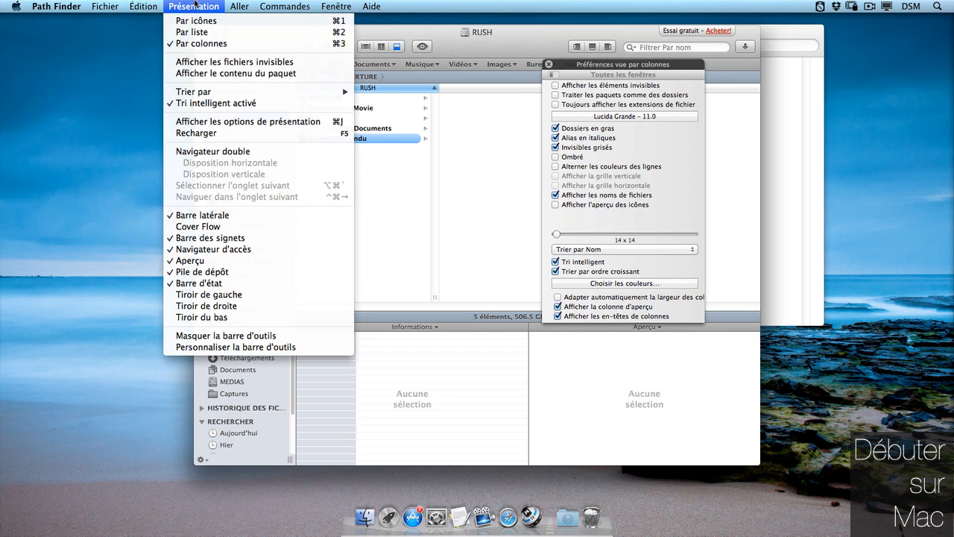
pyautogui.click(198, 63)
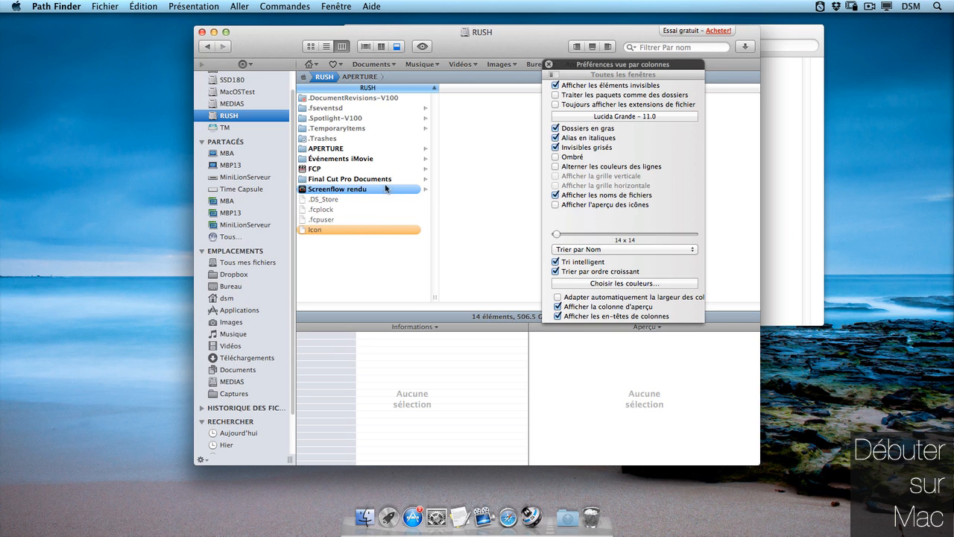
# Turn off the display of invisible files for the RUSH volume's column view
pyautogui.click(145, 6)
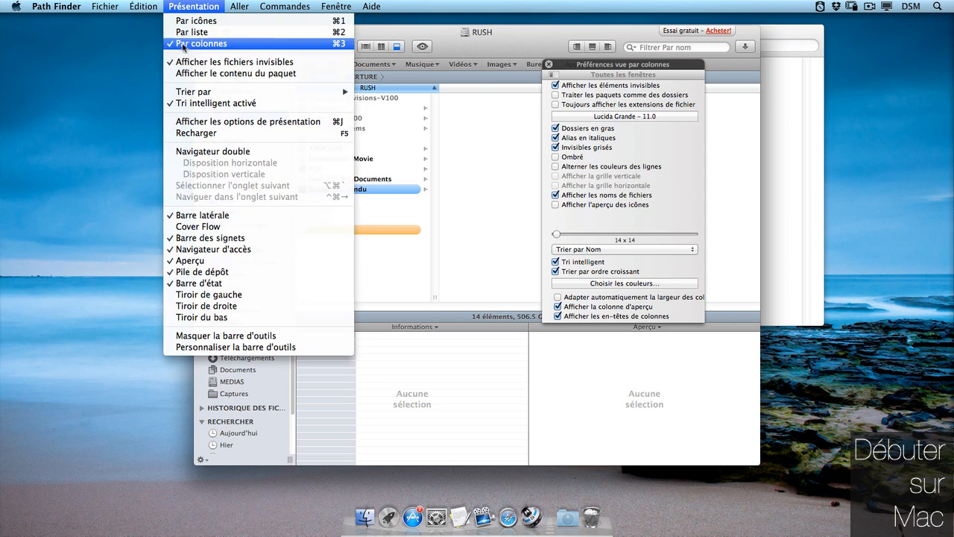
pyautogui.click(187, 67)
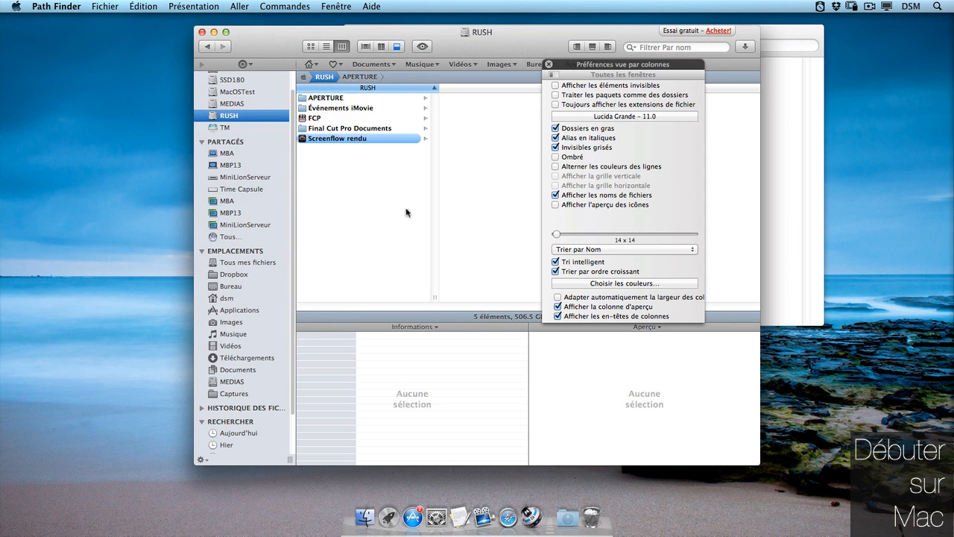
# Toggle the option to always show file extensions on and off, and open and dismiss the column view's font chooser
pyautogui.click(620, 101)
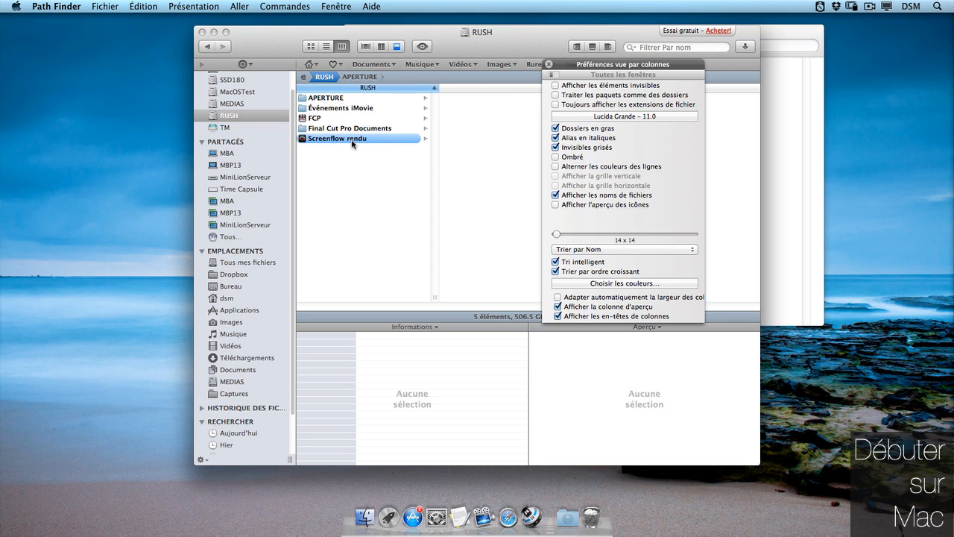
pyautogui.click(637, 106)
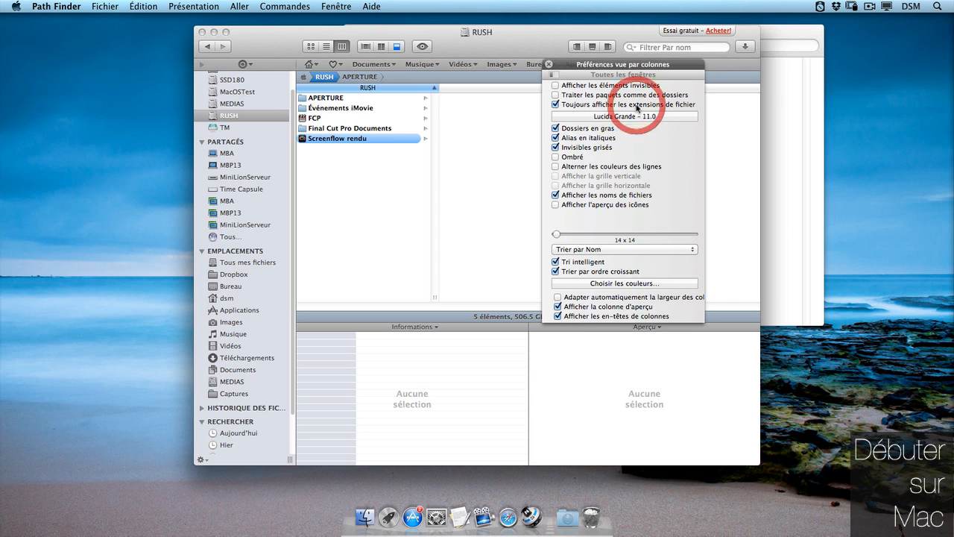
pyautogui.click(636, 106)
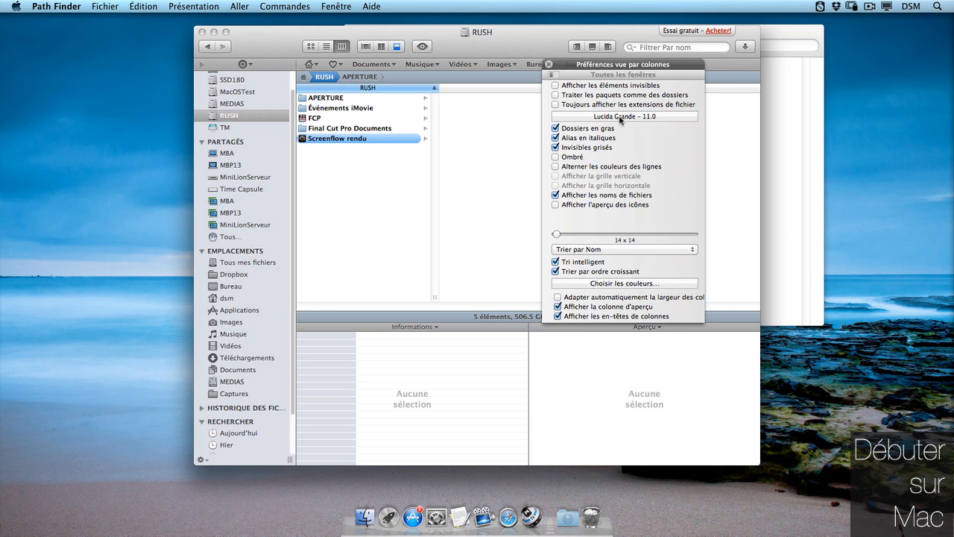
pyautogui.click(621, 117)
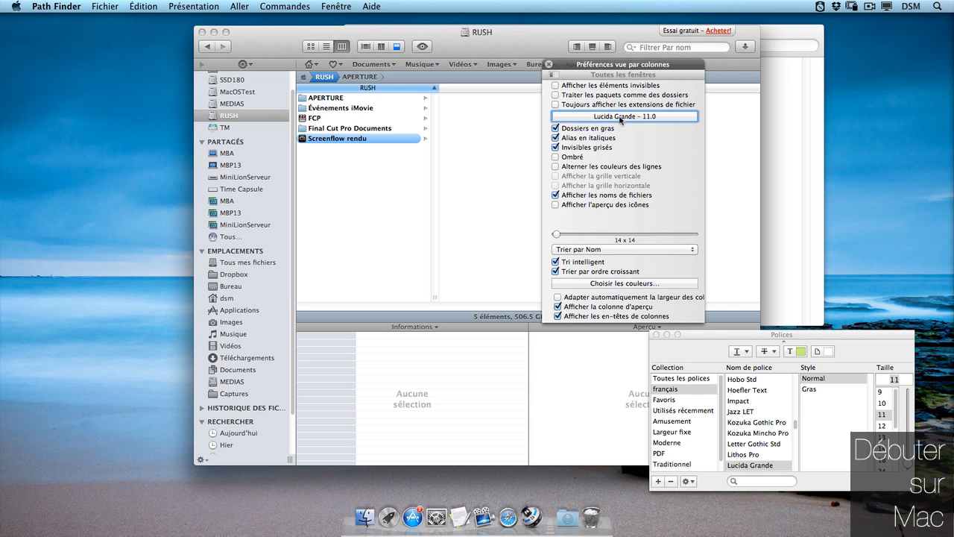
pyautogui.click(656, 335)
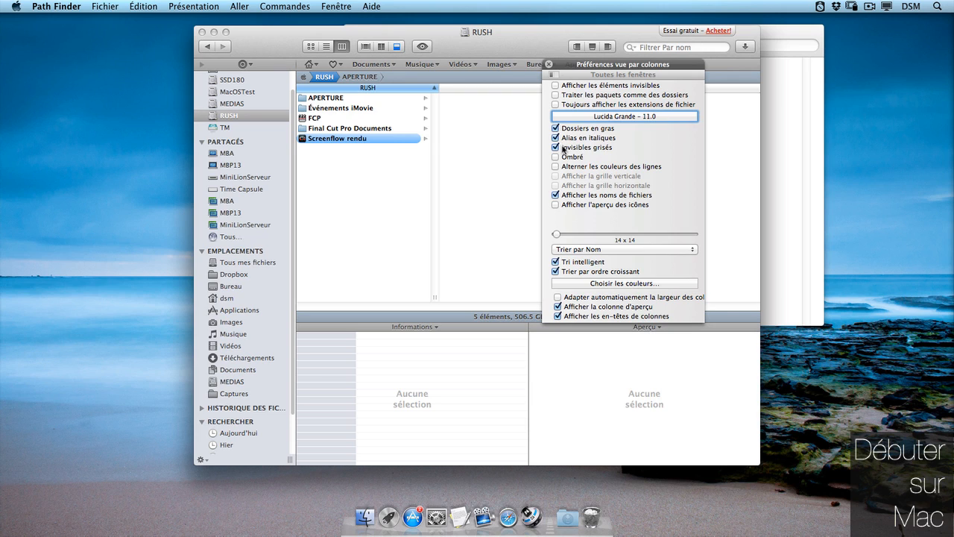
# Toggle the shadowed text option on and off in the column view, and turn on alternating row colours
pyautogui.click(556, 157)
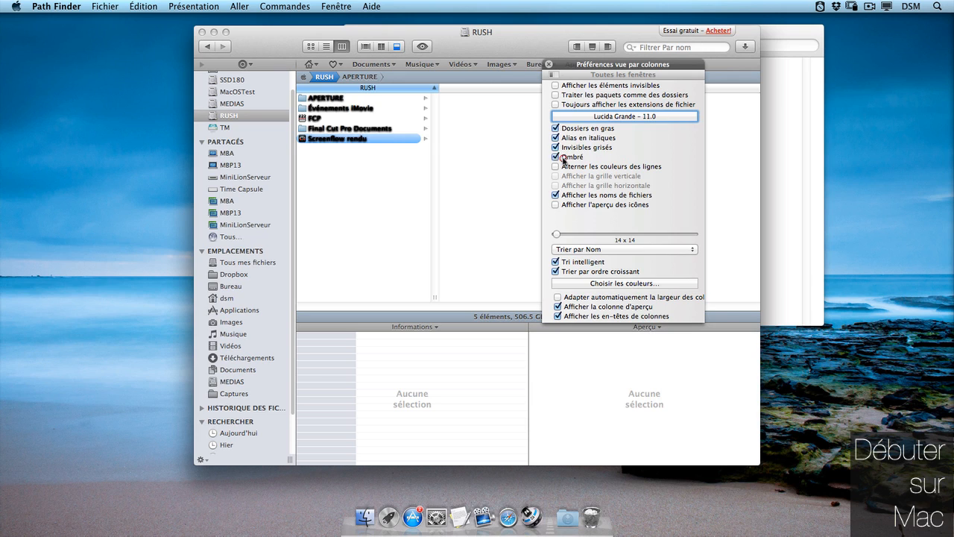
pyautogui.click(556, 158)
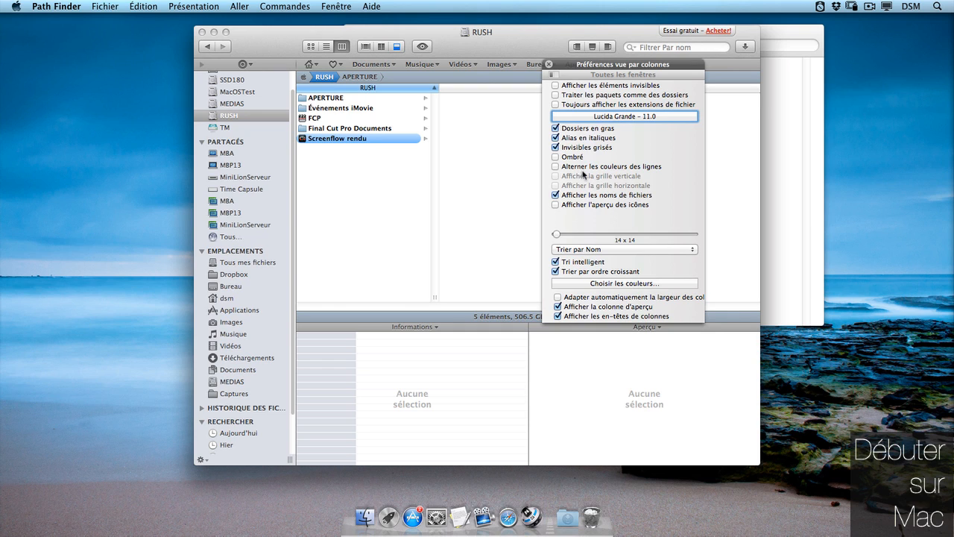
pyautogui.click(556, 166)
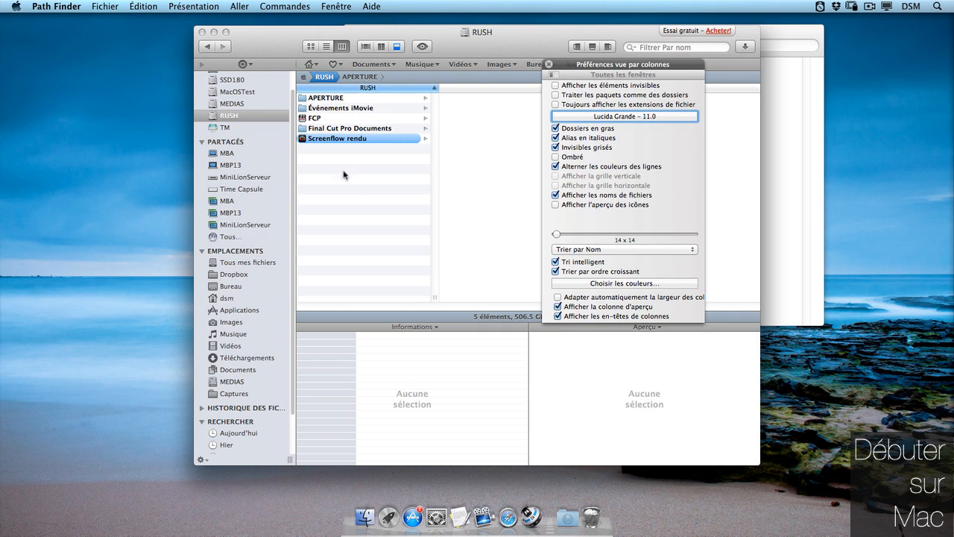
pyautogui.click(380, 186)
# Switch the RUSH volume to icon view and set the icon size to 54 x 54
pyautogui.click(311, 46)
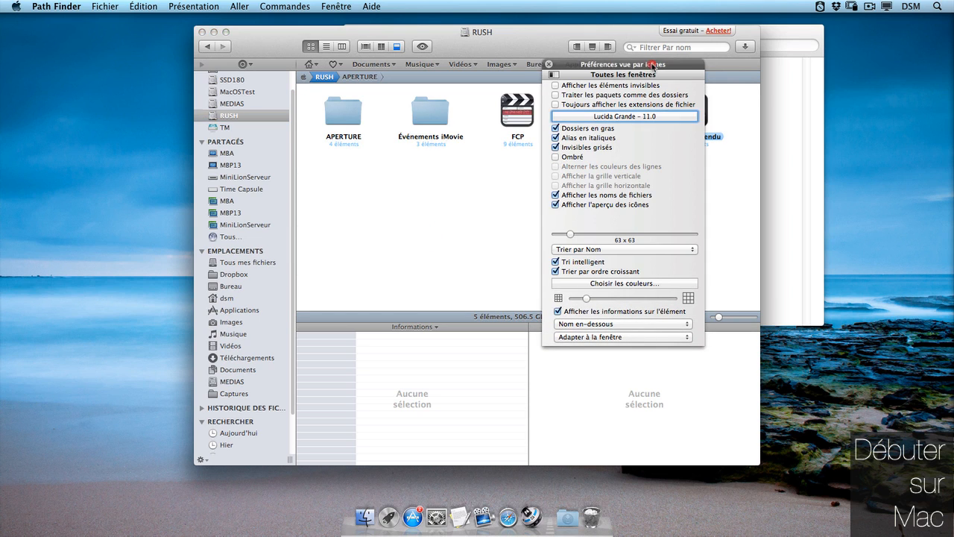
pyautogui.moveTo(653, 67); pyautogui.dragTo(855, 67)
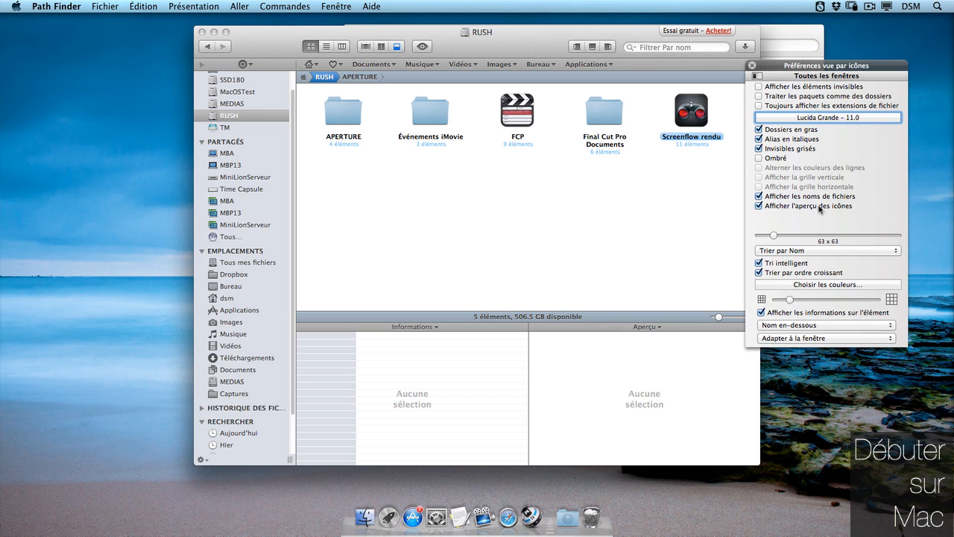
pyautogui.moveTo(773, 235)
pyautogui.mouseDown()
pyautogui.moveTo(788, 235)
pyautogui.moveTo(771, 236)
pyautogui.mouseUp()
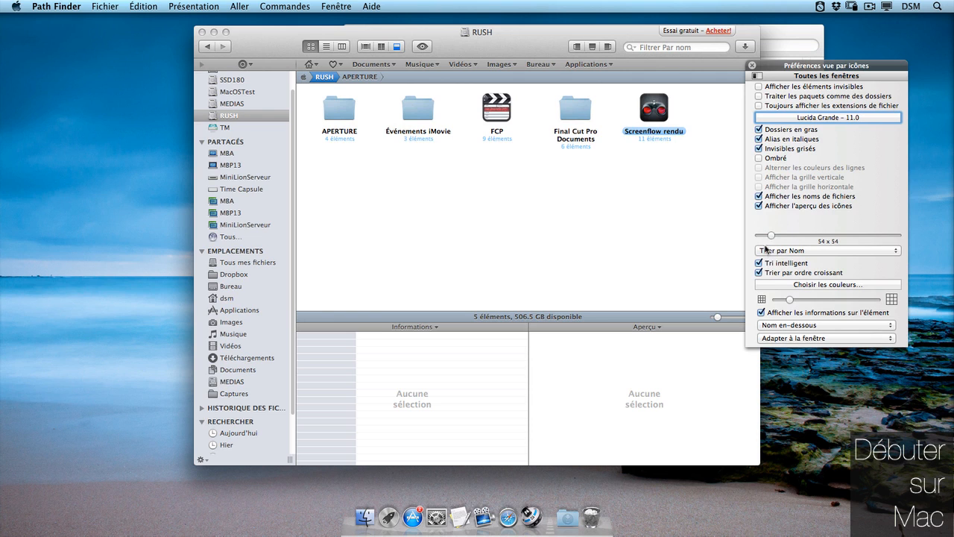
# Look through the sort criteria available for the icon view without changing the sort order
pyautogui.click(767, 253)
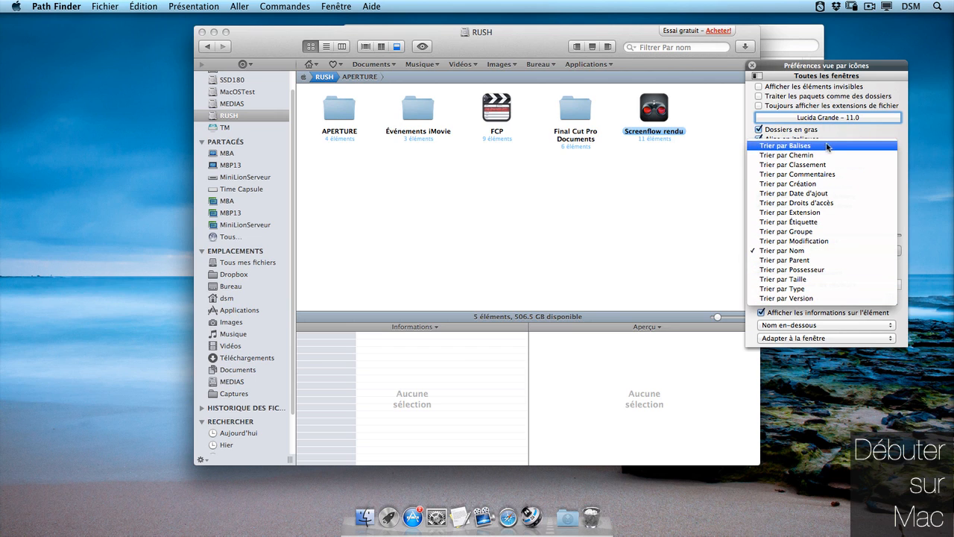
pyautogui.click(621, 170)
# Switch the RUSH volume to list view, add the Chemin column and narrow the Type column to make room for it
pyautogui.press('super+2')
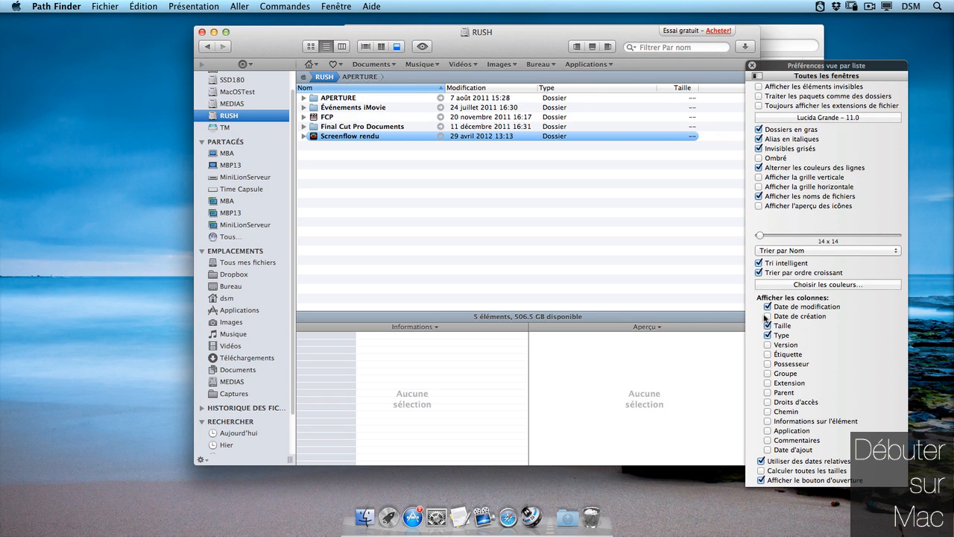
pyautogui.click(768, 412)
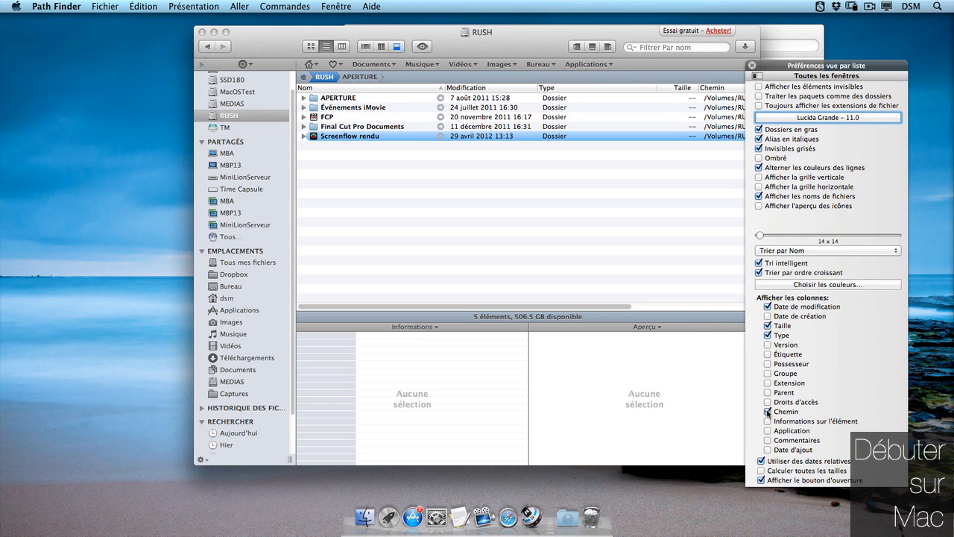
pyautogui.click(655, 89)
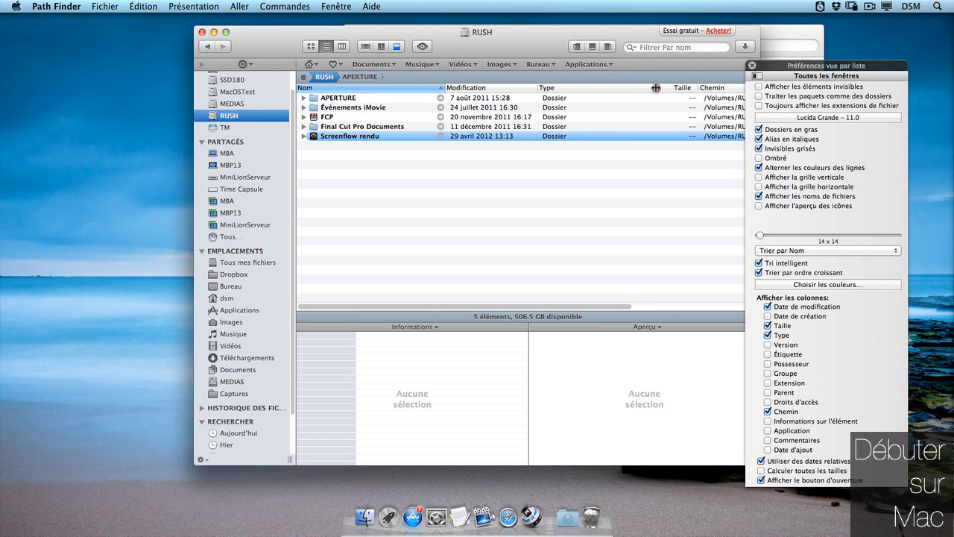
pyautogui.moveTo(655, 88); pyautogui.dragTo(583, 88)
# Add the Possesseur and Version columns to the list view and remove the Chemin column
pyautogui.click(781, 364)
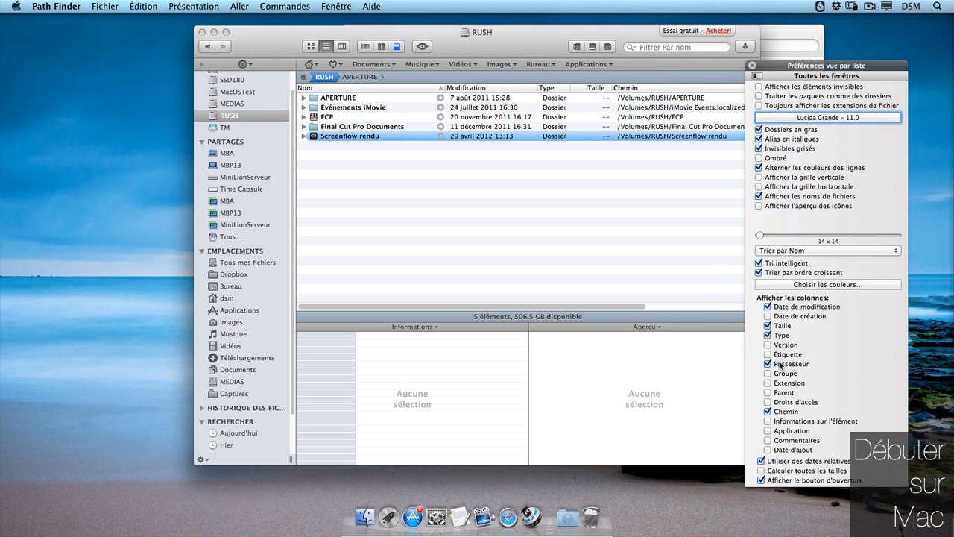
pyautogui.click(768, 412)
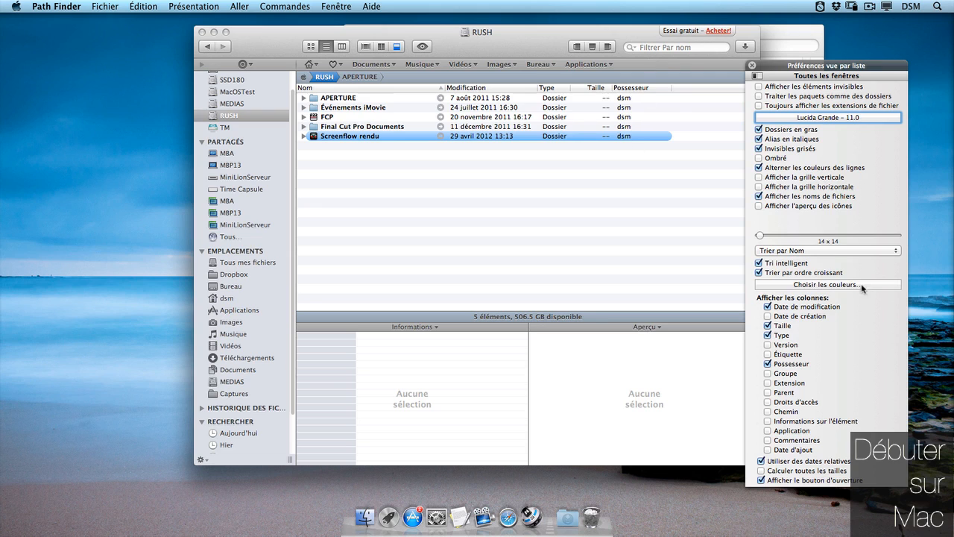
pyautogui.click(776, 346)
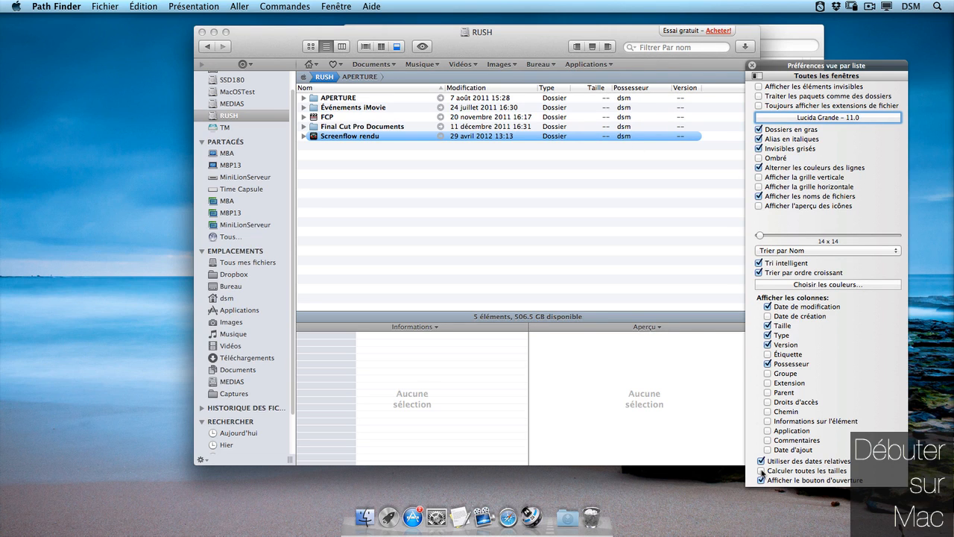
# Toggle the calculation of all sizes on and off for the list view
pyautogui.click(761, 471)
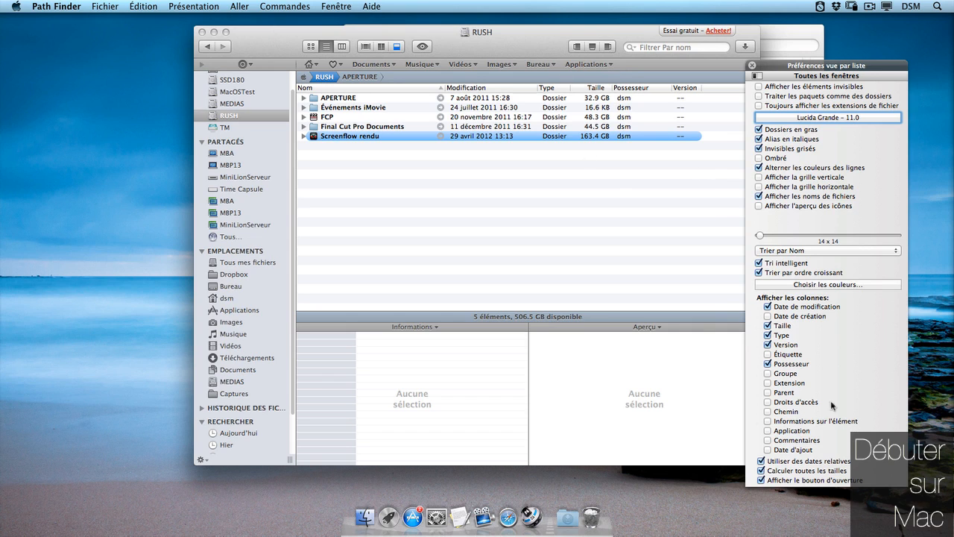
pyautogui.click(761, 471)
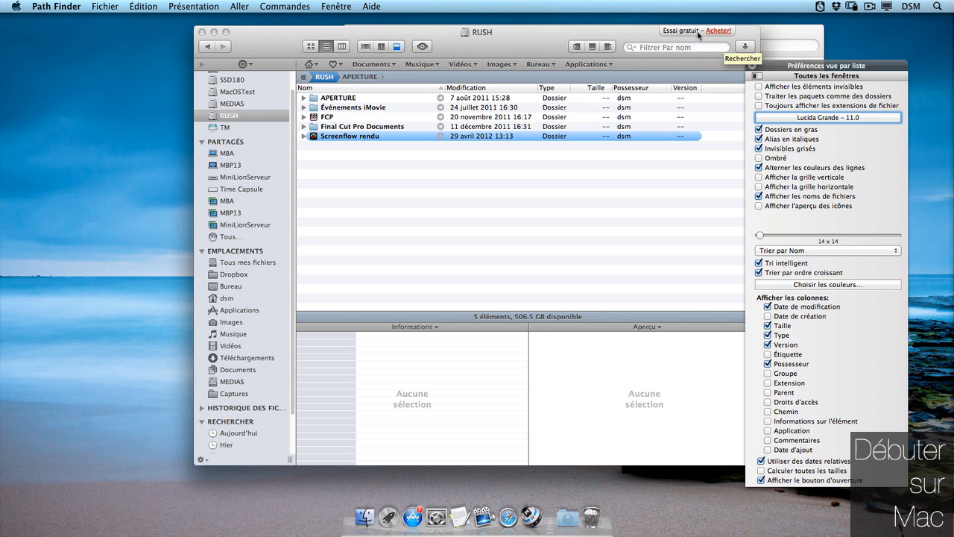
# Switch the RUSH volume to column view and browse through the Screenflow rendu folder into transmit 4
pyautogui.click(342, 47)
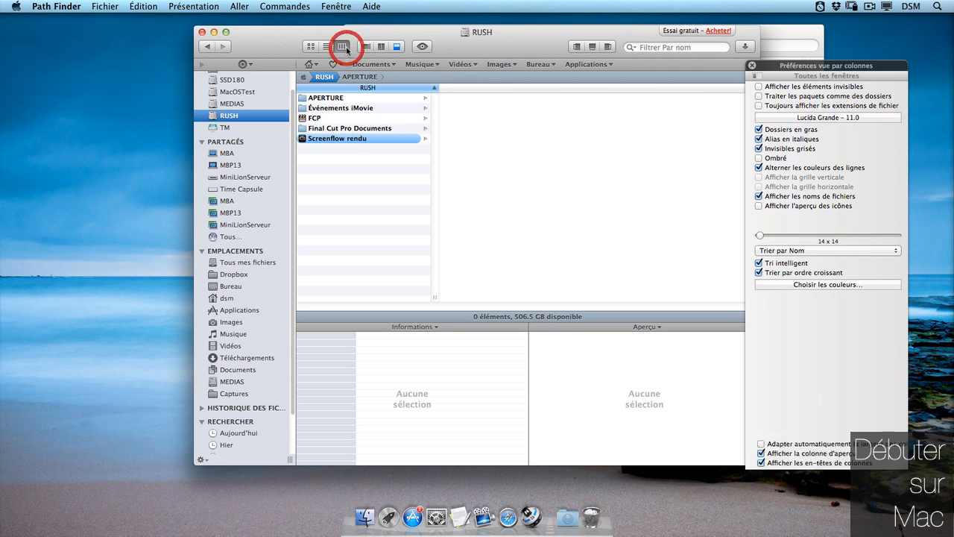
pyautogui.click(363, 139)
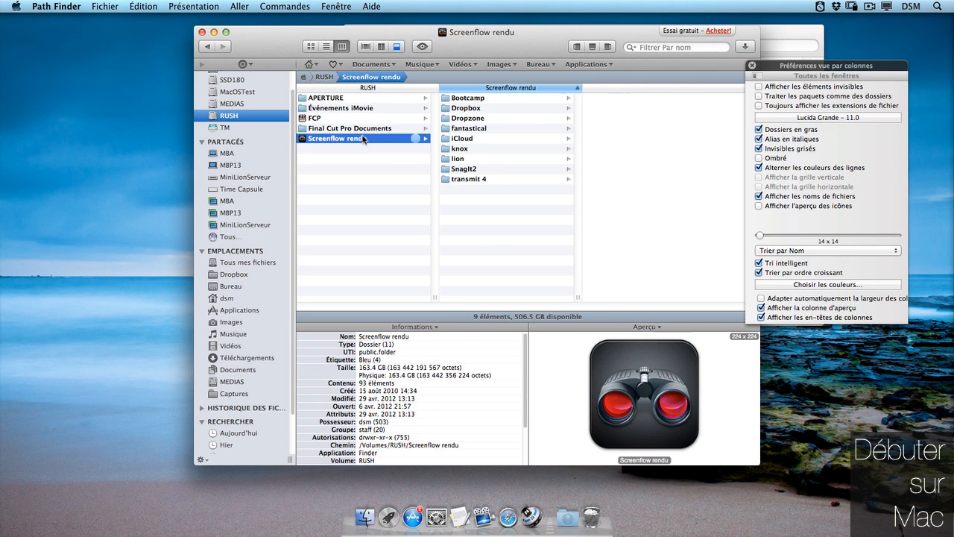
pyautogui.click(506, 179)
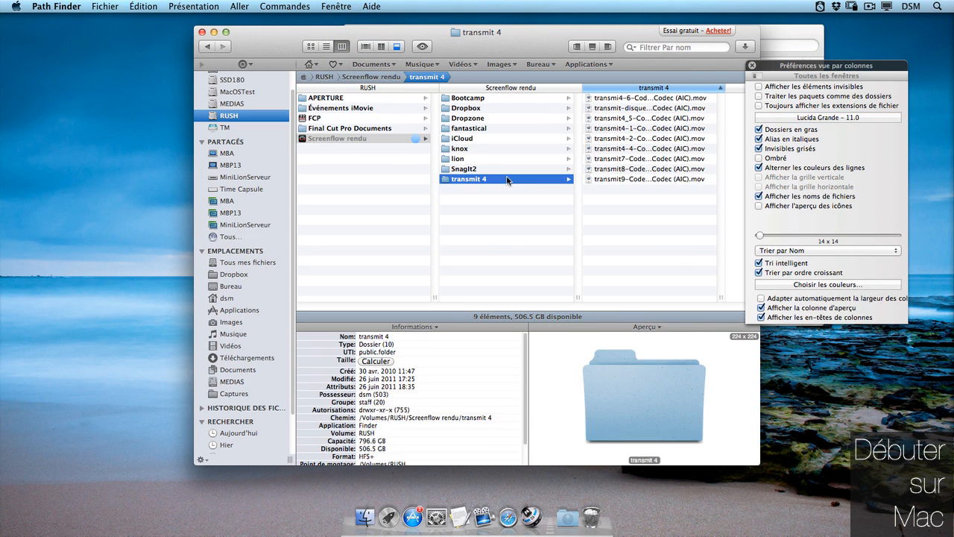
# Turn off the default colours for the column view and set the alternating row colour to pink
pyautogui.click(857, 284)
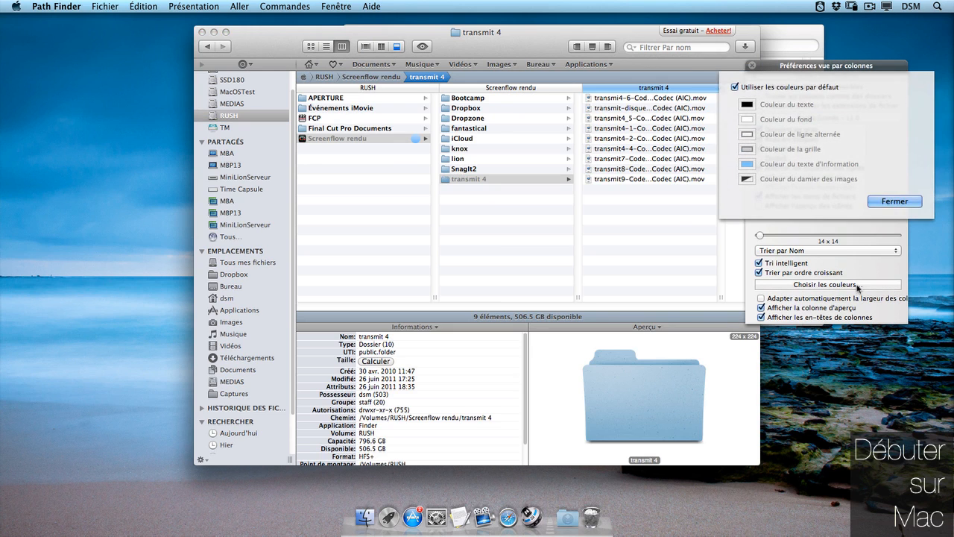
pyautogui.click(737, 88)
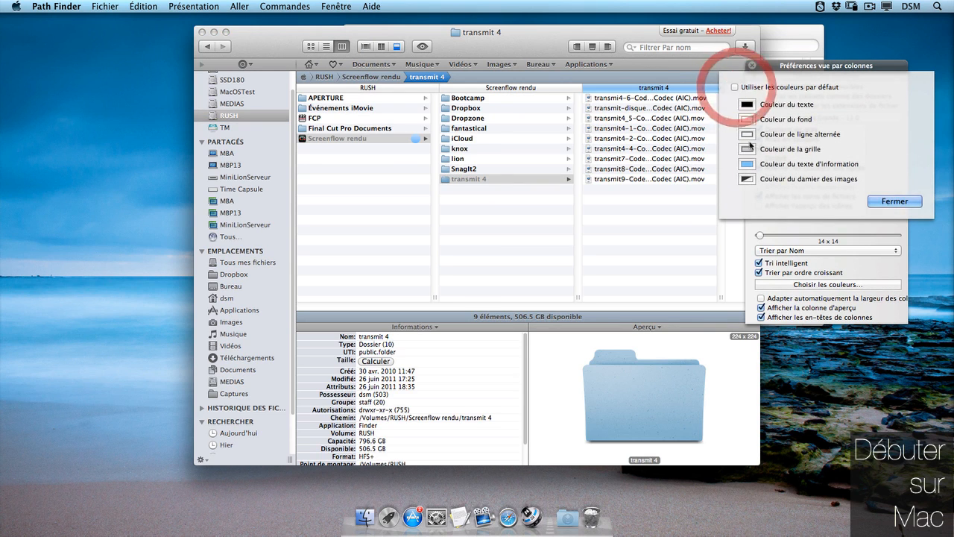
pyautogui.click(744, 134)
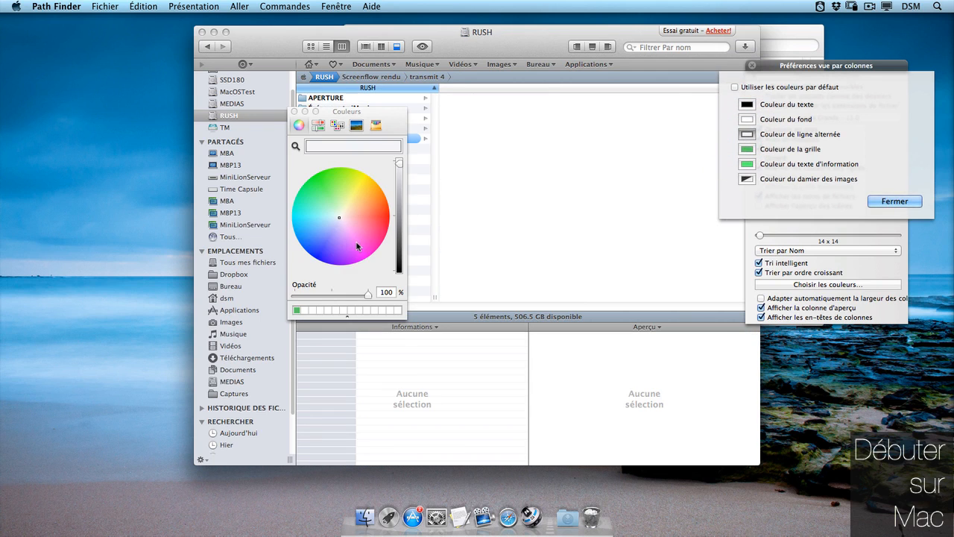
pyautogui.click(356, 243)
pyautogui.click(295, 111)
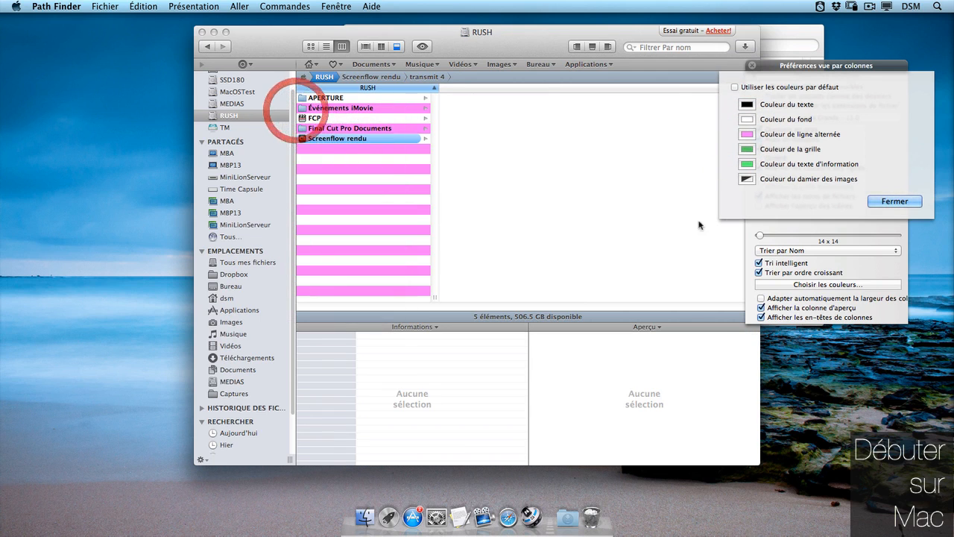
# Restore the default colours for the column view and close the colour settings
pyautogui.click(779, 88)
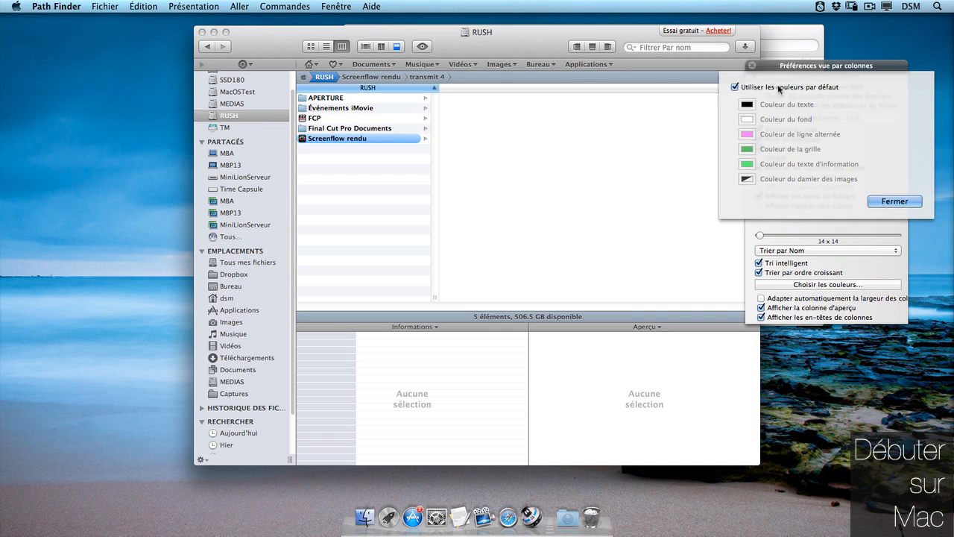
pyautogui.click(899, 200)
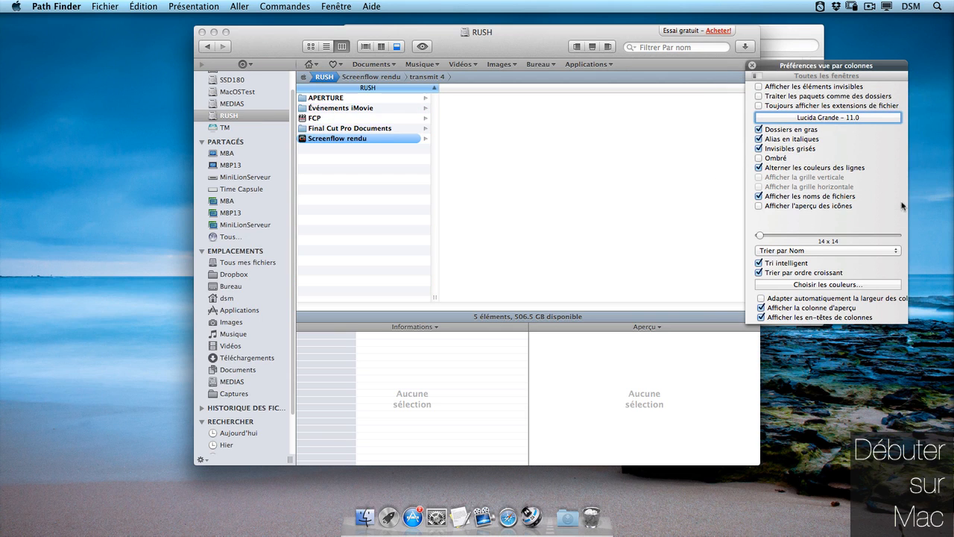
pyautogui.click(868, 69)
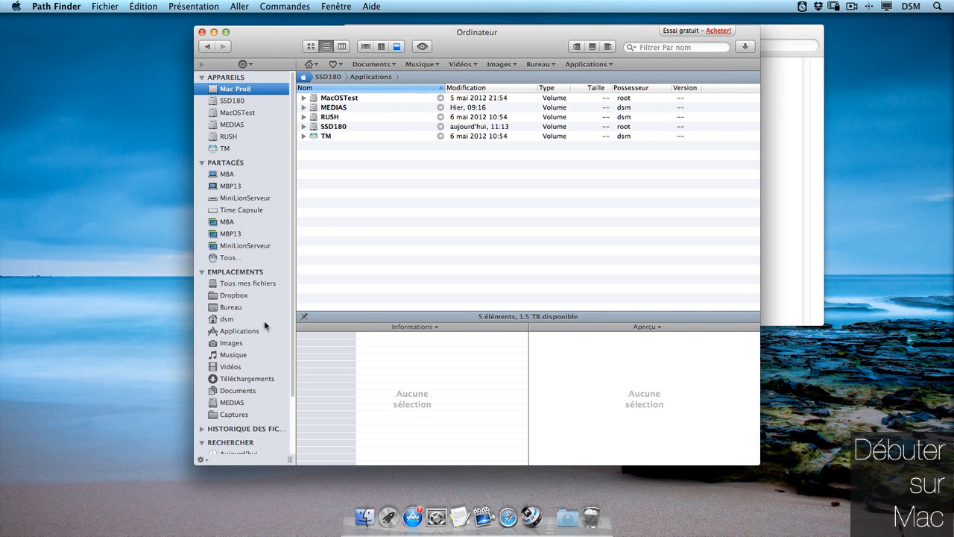
# Open the Applications folder, widen the Type column in its list, and switch the folder to icon view
pyautogui.click(241, 335)
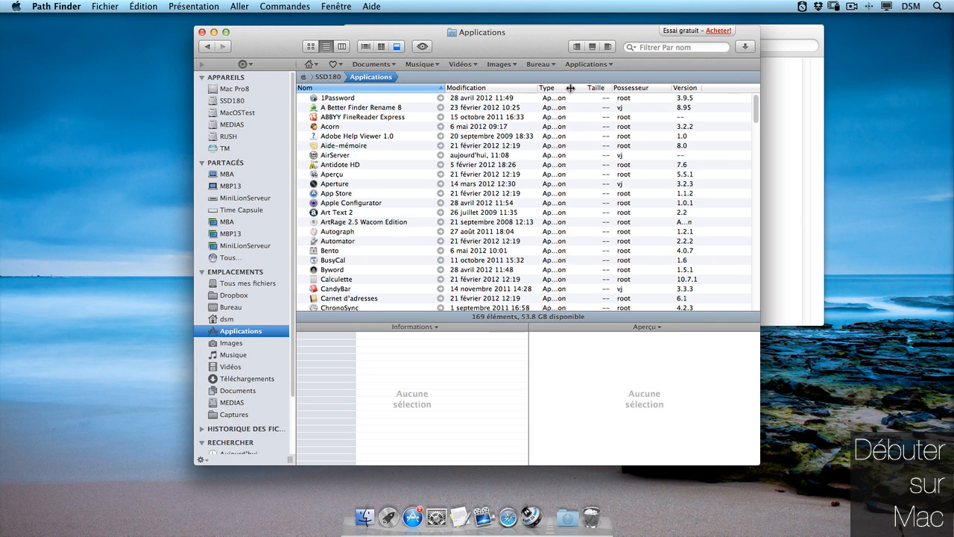
pyautogui.moveTo(571, 88); pyautogui.dragTo(593, 88)
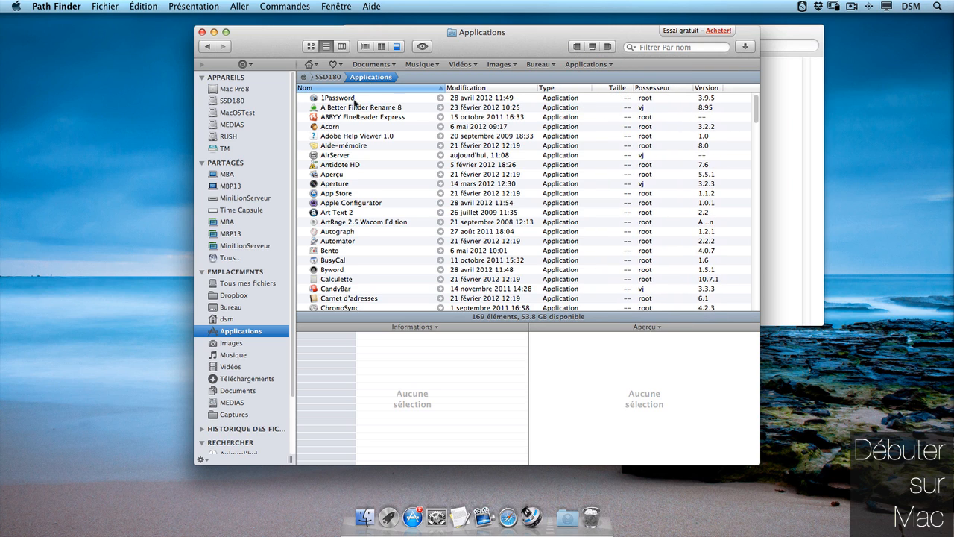
pyautogui.click(307, 47)
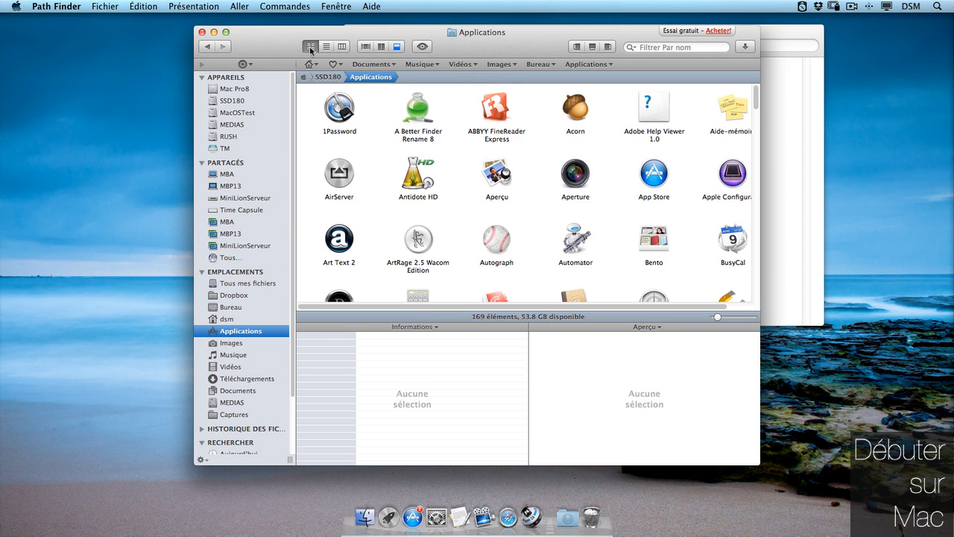
# Open the icon view options for the Applications folder, switching their scope to all windows and back to this window only
pyautogui.scroll(-5, 513, 210)
pyautogui.scroll(5, 517, 214)
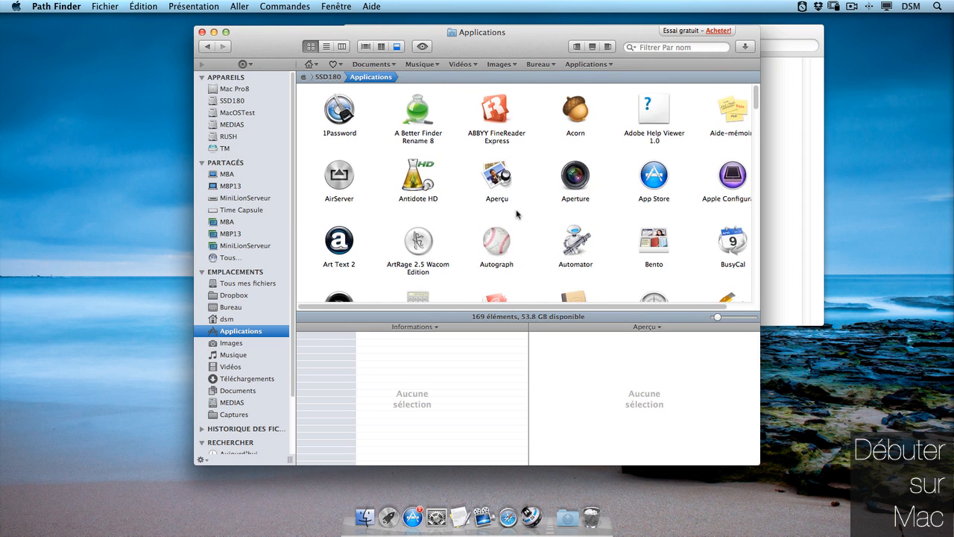
pyautogui.press('super+j')
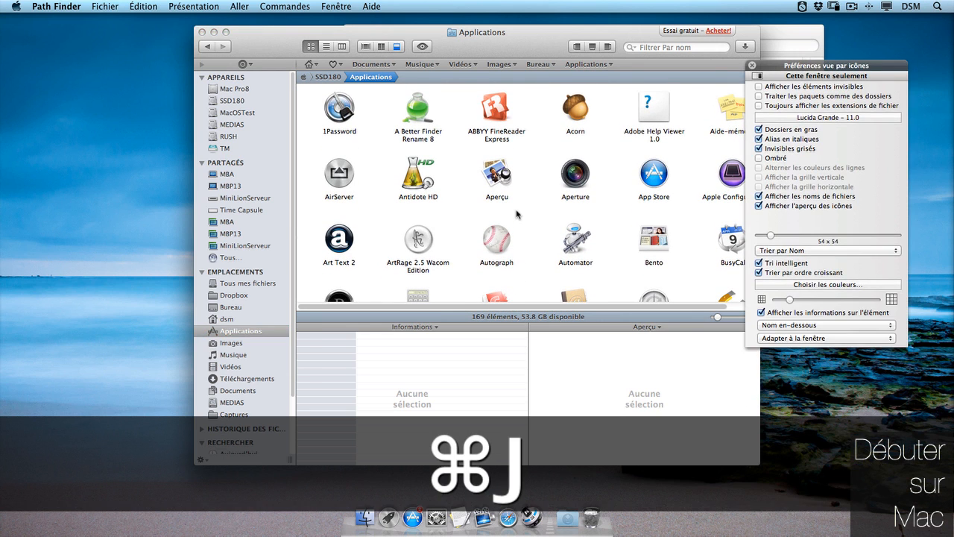
pyautogui.click(757, 76)
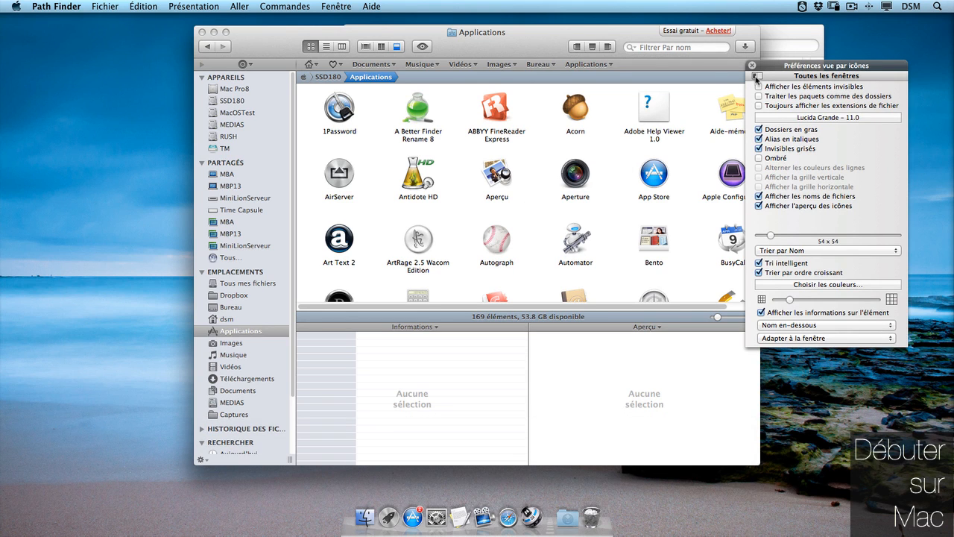
pyautogui.click(760, 76)
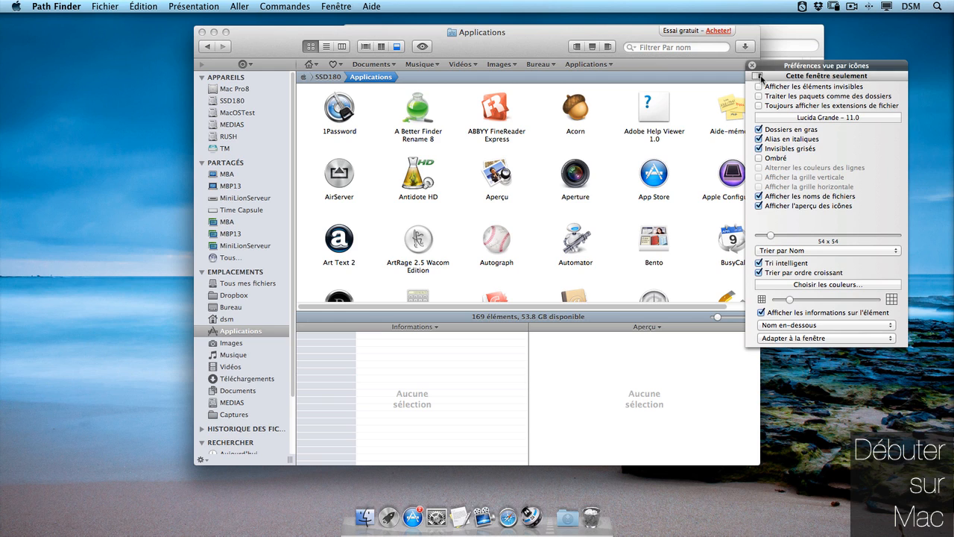
# Try treating packages as folders by browsing into the Contents folder of ABBYY FineReader Express, and return to Applications with the option off
pyautogui.click(805, 100)
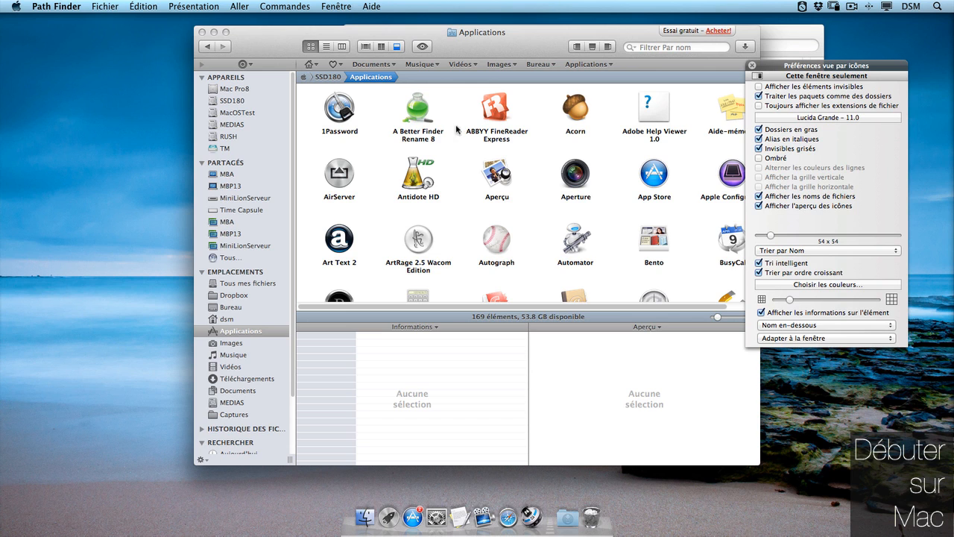
pyautogui.doubleClick(495, 113)
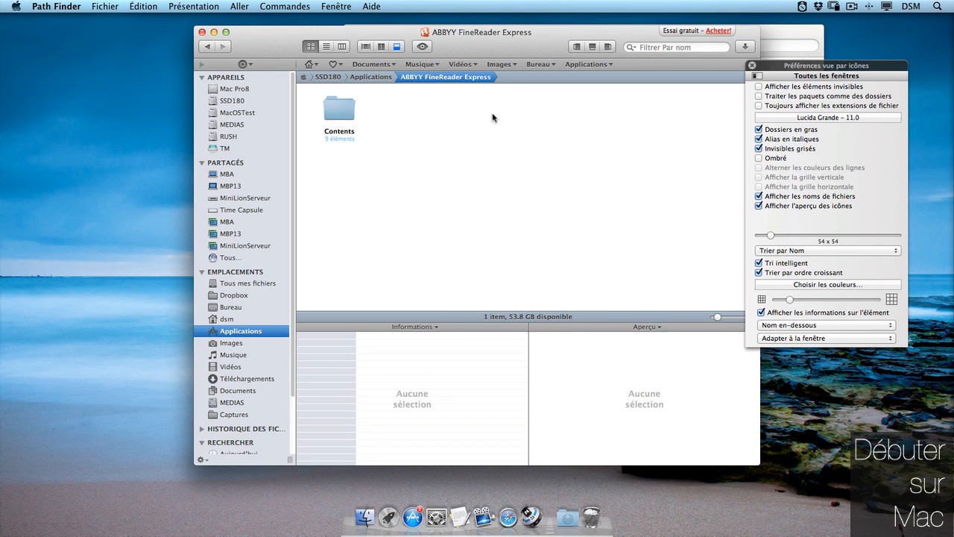
pyautogui.doubleClick(332, 112)
pyautogui.click(335, 112)
pyautogui.click(403, 151)
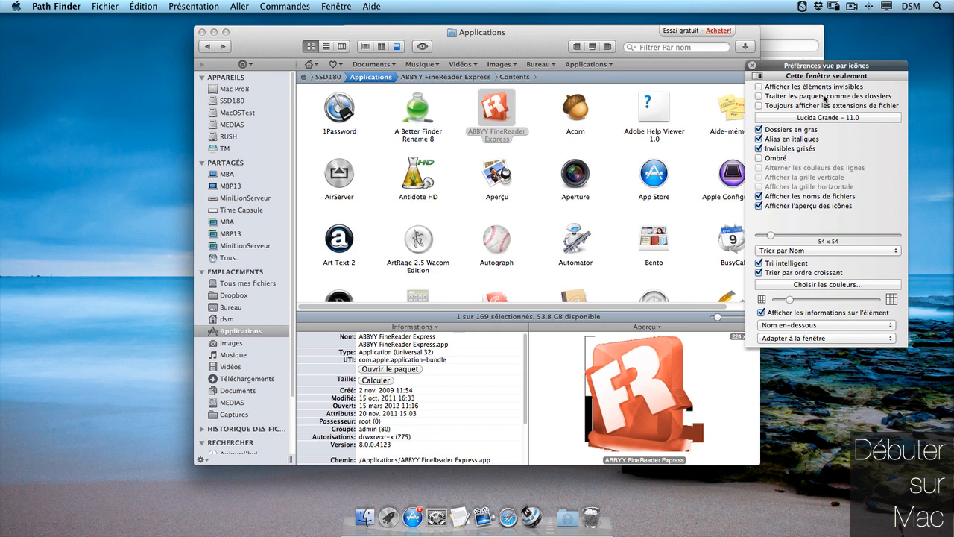
# Try always showing file extensions and placing names to the right of the icons, restoring each setting after the trial
pyautogui.click(804, 107)
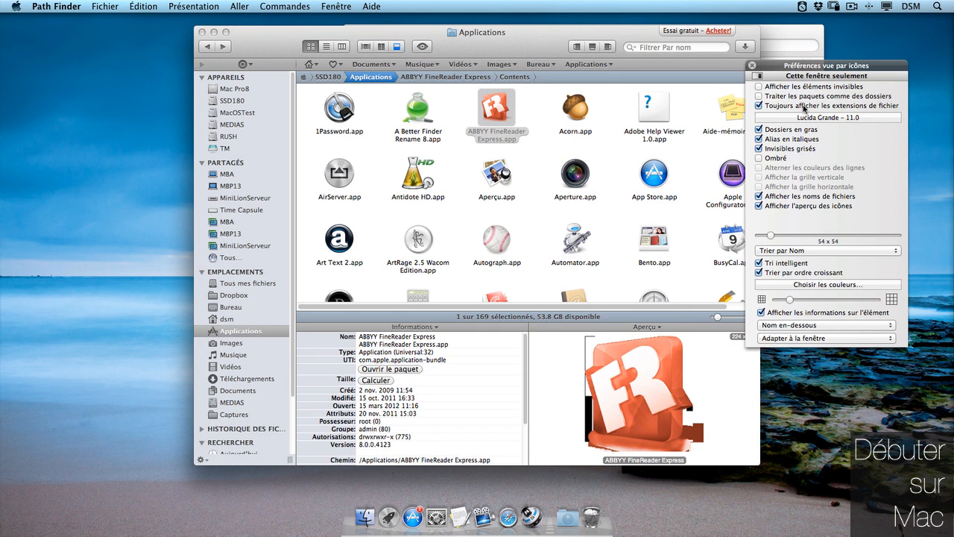
pyautogui.click(805, 107)
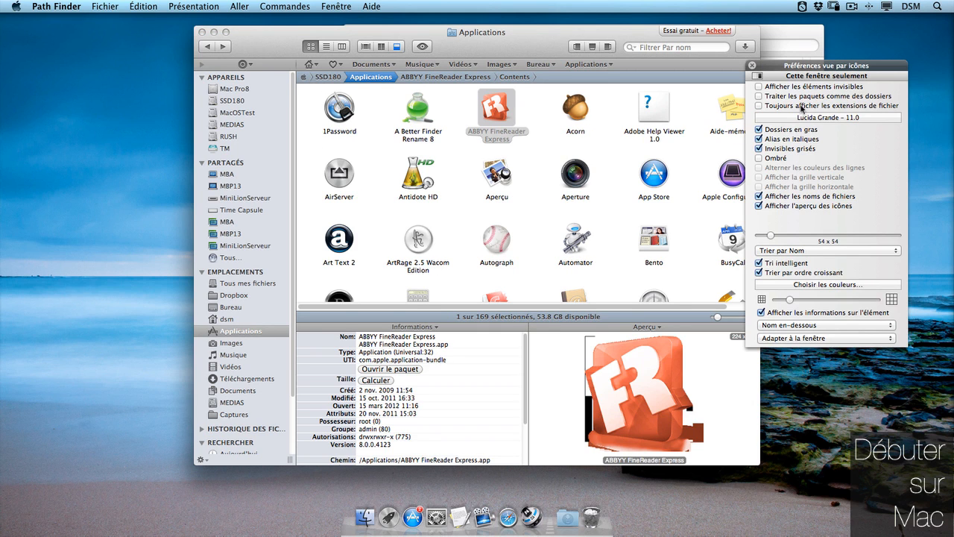
pyautogui.click(812, 326)
pyautogui.click(814, 335)
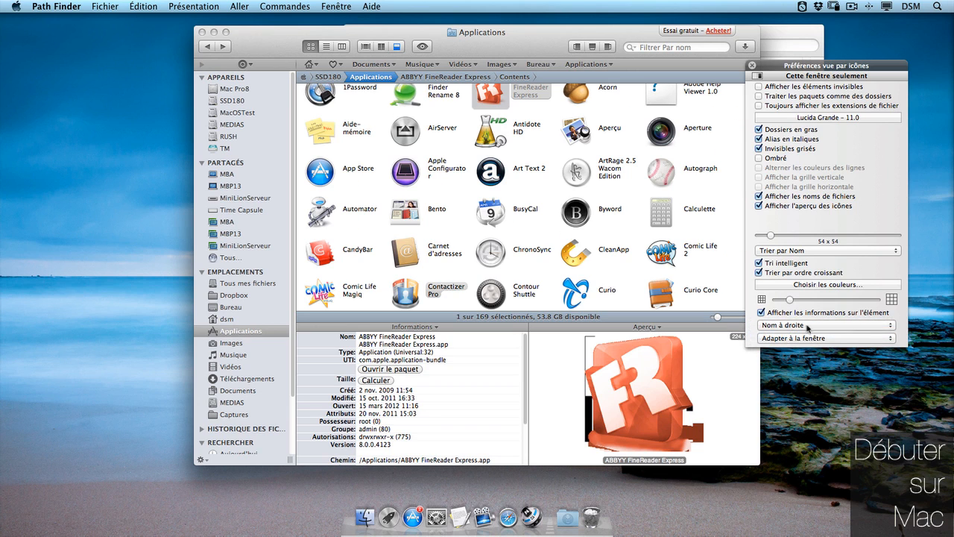
pyautogui.click(800, 326)
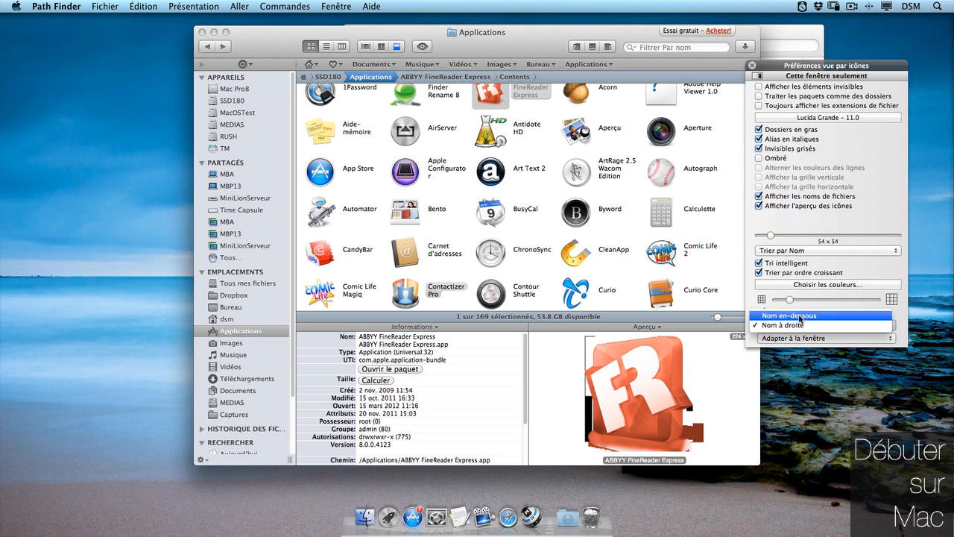
pyautogui.click(799, 316)
# Set the icon layout to 3 columns and look through the applications in that arrangement
pyautogui.click(799, 338)
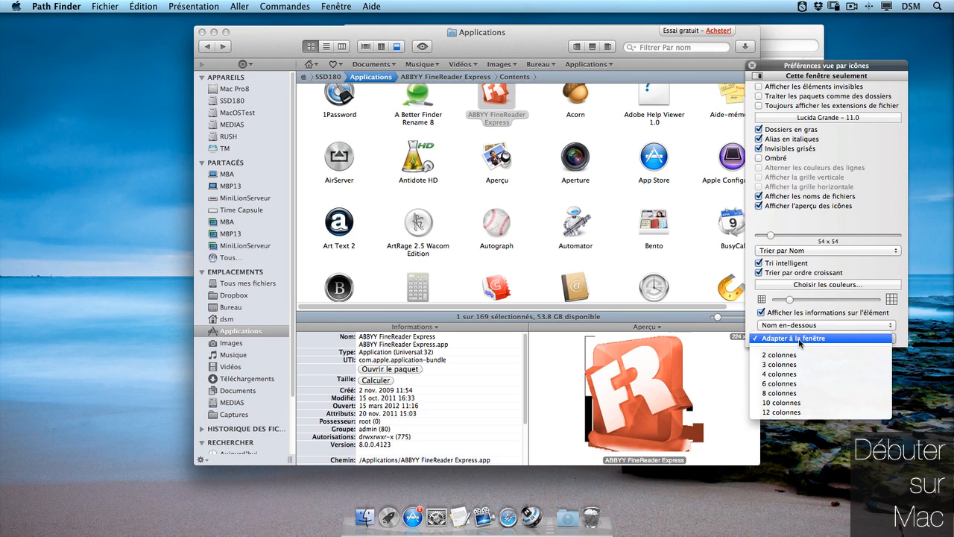
pyautogui.click(813, 383)
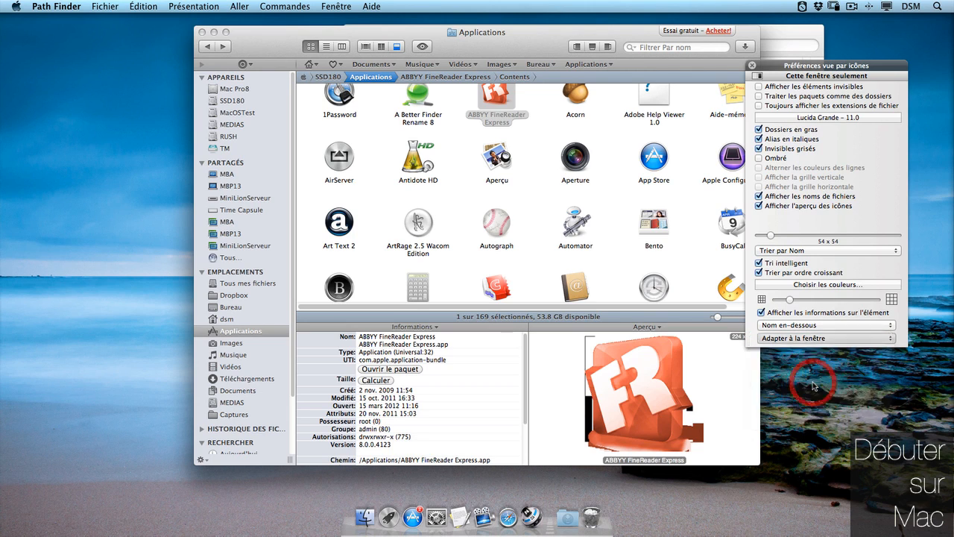
pyautogui.click(780, 342)
pyautogui.click(805, 309)
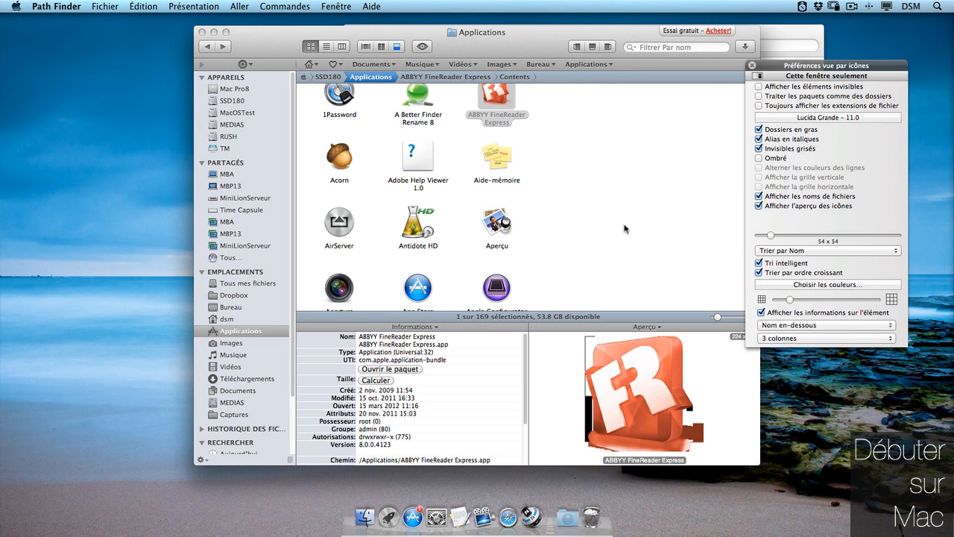
pyautogui.scroll(-15, 624, 227)
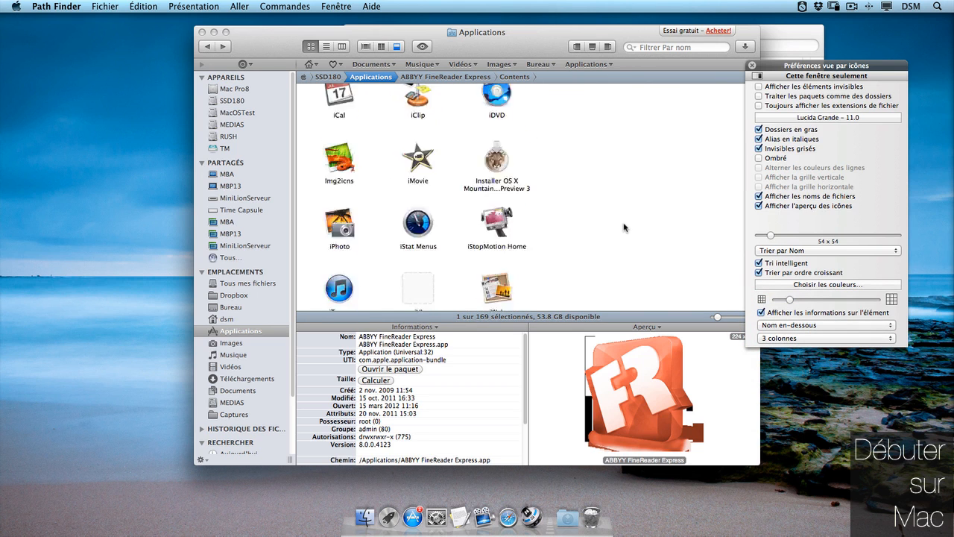
pyautogui.scroll(-4, 625, 228)
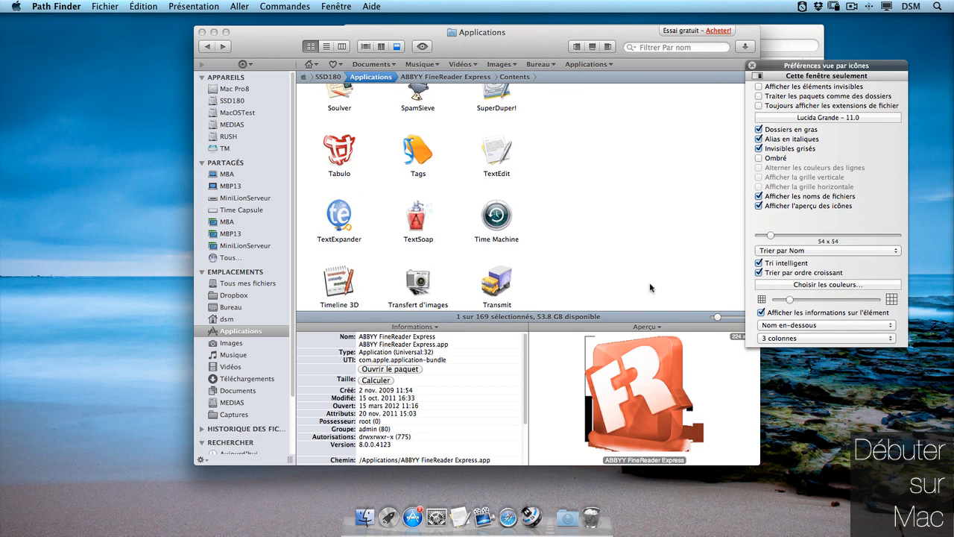
# Try the icon layout with 8 columns and restore it to fit the window
pyautogui.click(869, 345)
pyautogui.click(823, 368)
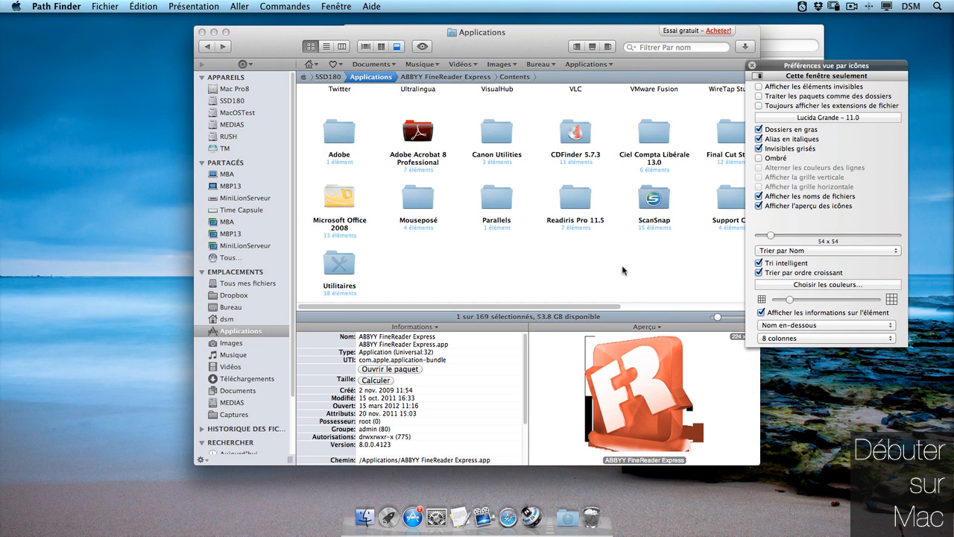
pyautogui.click(820, 337)
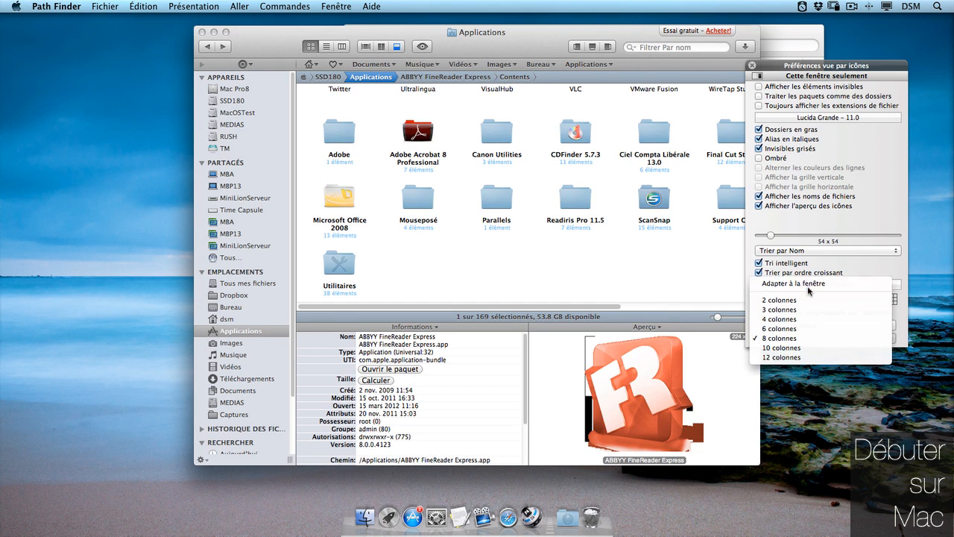
pyautogui.click(819, 282)
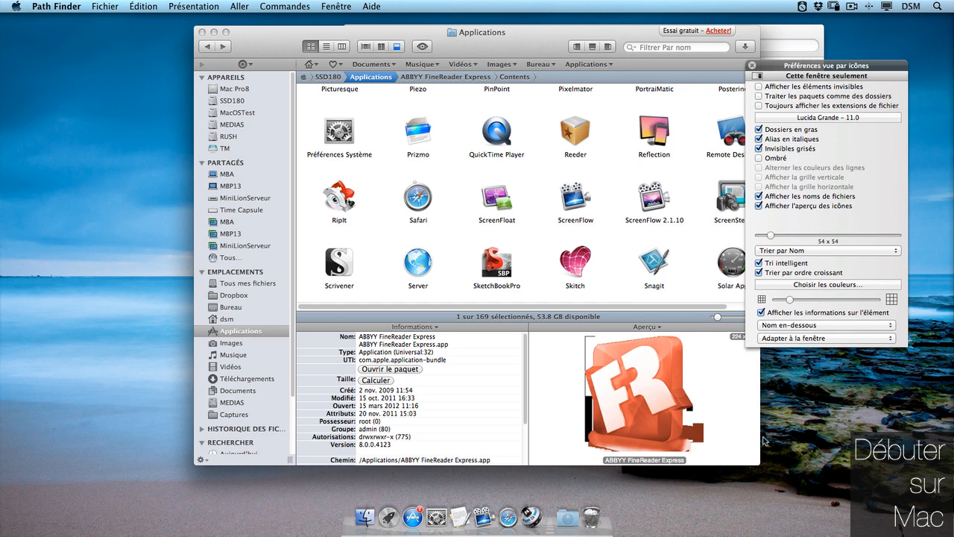
# Widen the Applications window slightly and close the icon view options
pyautogui.moveTo(760, 437); pyautogui.dragTo(775, 410)
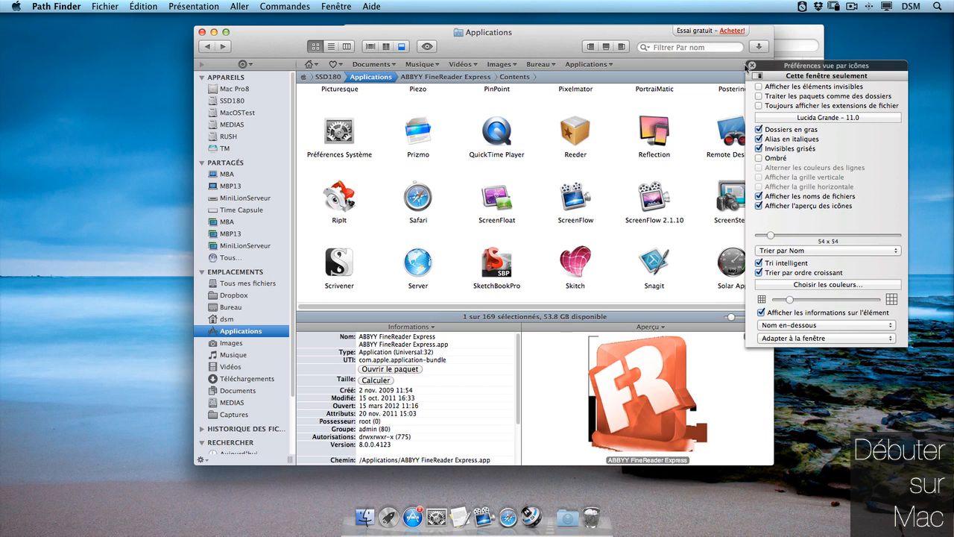
pyautogui.click(753, 66)
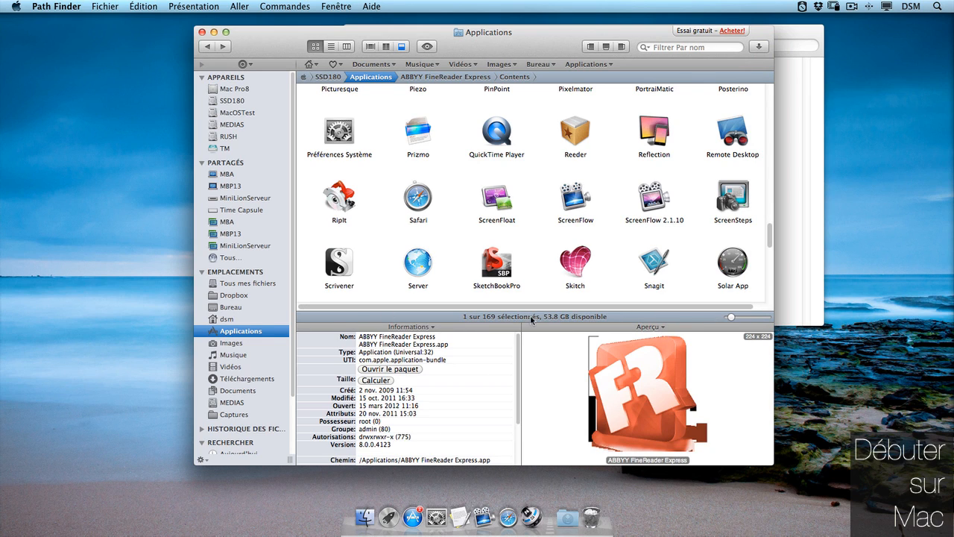
# Select Snagit, review its file information and calculate its size
pyautogui.click(651, 254)
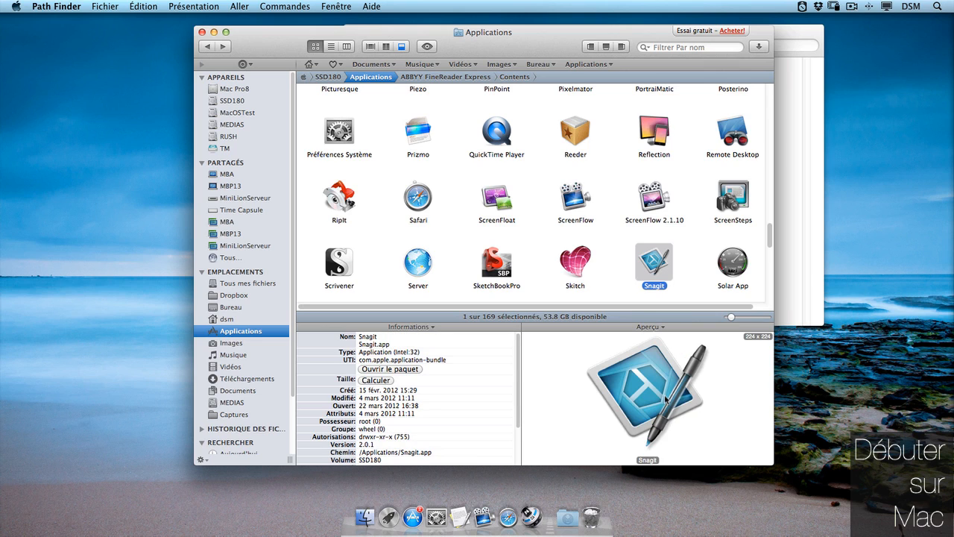
pyautogui.scroll(-5, 417, 385)
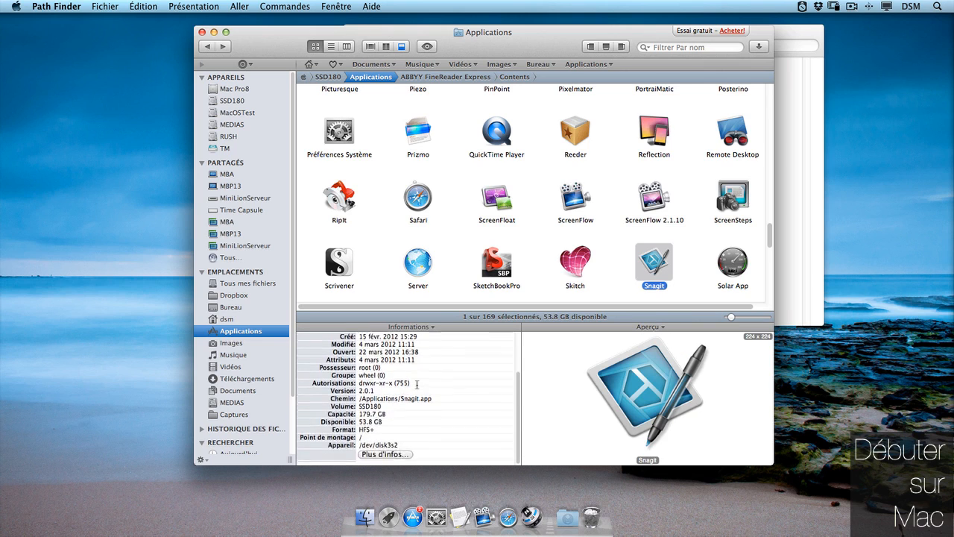
pyautogui.scroll(4, 417, 385)
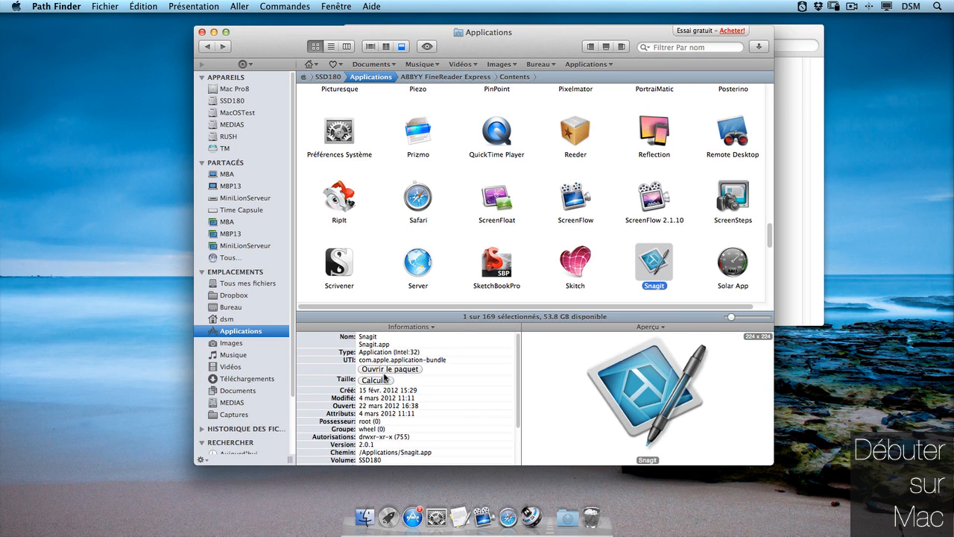
pyautogui.click(375, 380)
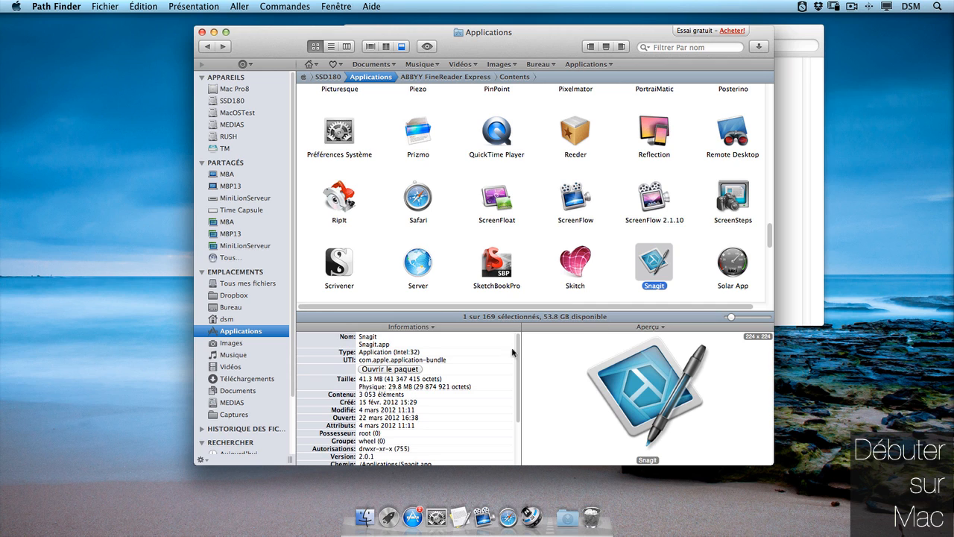
# Hide the information and preview area below the icons and look through the whole Applications folder
pyautogui.click(401, 46)
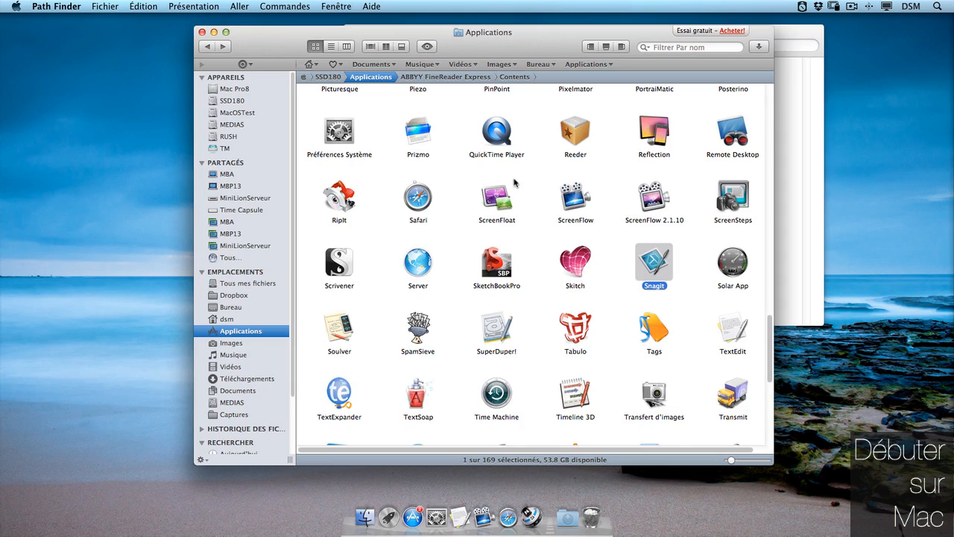
pyautogui.scroll(-5, 514, 183)
pyautogui.scroll(15, 515, 183)
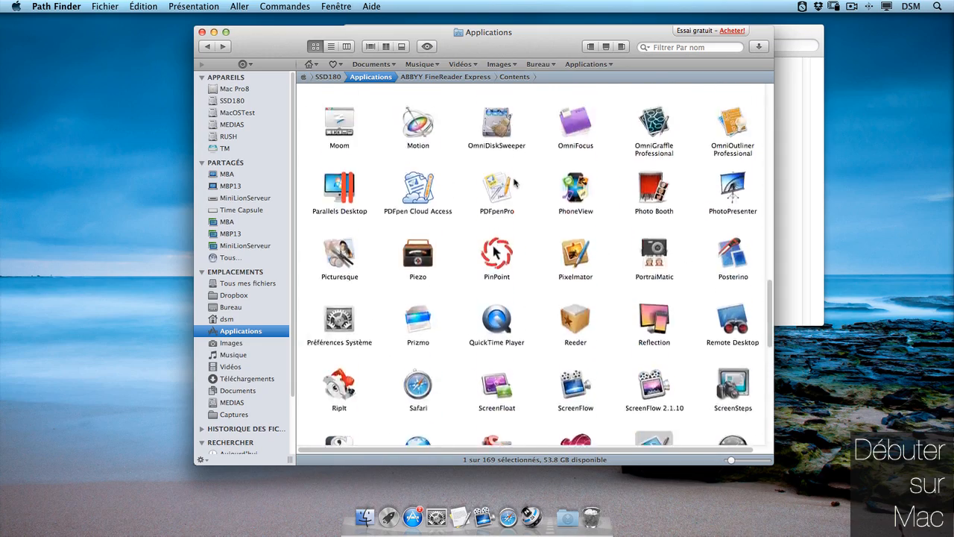
pyautogui.scroll(-4, 514, 182)
pyautogui.scroll(-15, 514, 183)
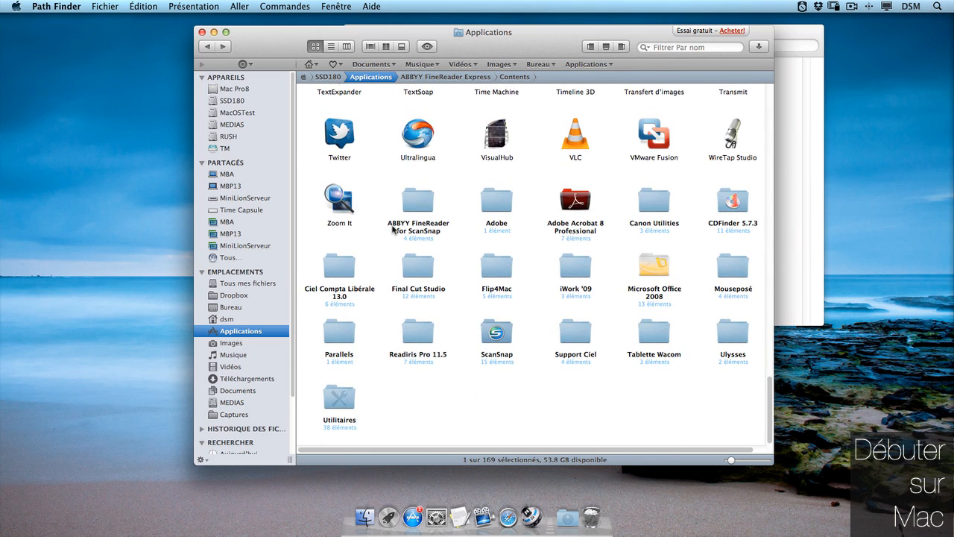
pyautogui.scroll(10, 447, 198)
pyautogui.scroll(-20, 447, 197)
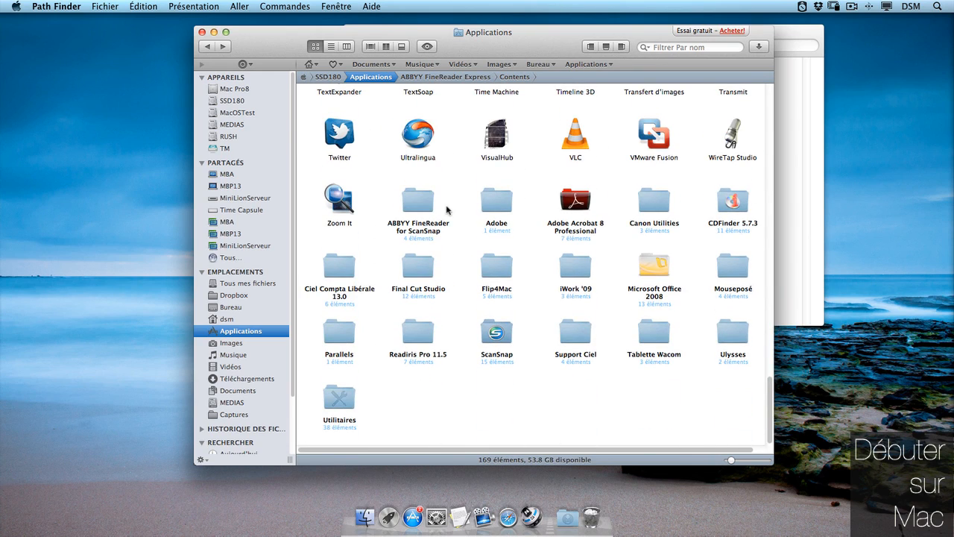
# Reopen the icon view options and compare the Applications sorting with Tri intelligent off, leaving the option on
pyautogui.press('super+j')
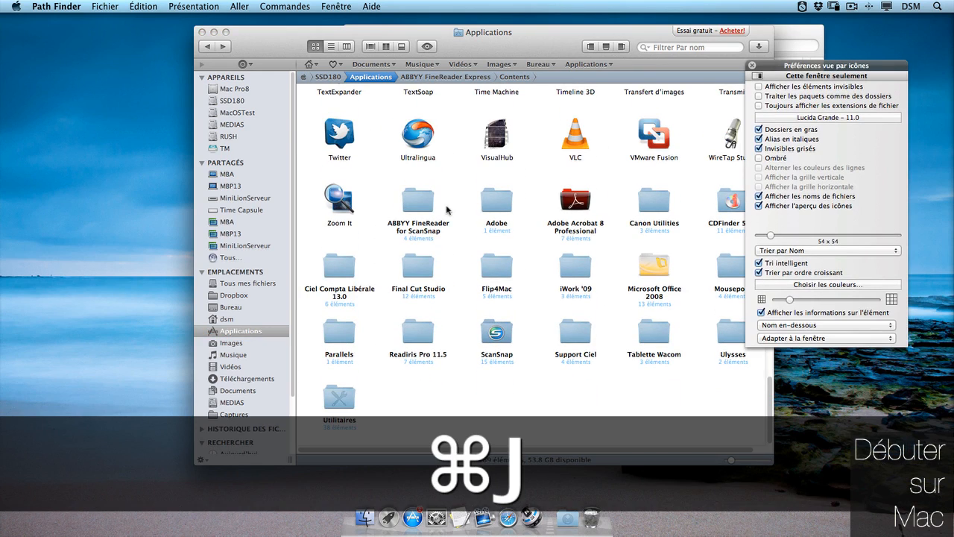
pyautogui.click(780, 266)
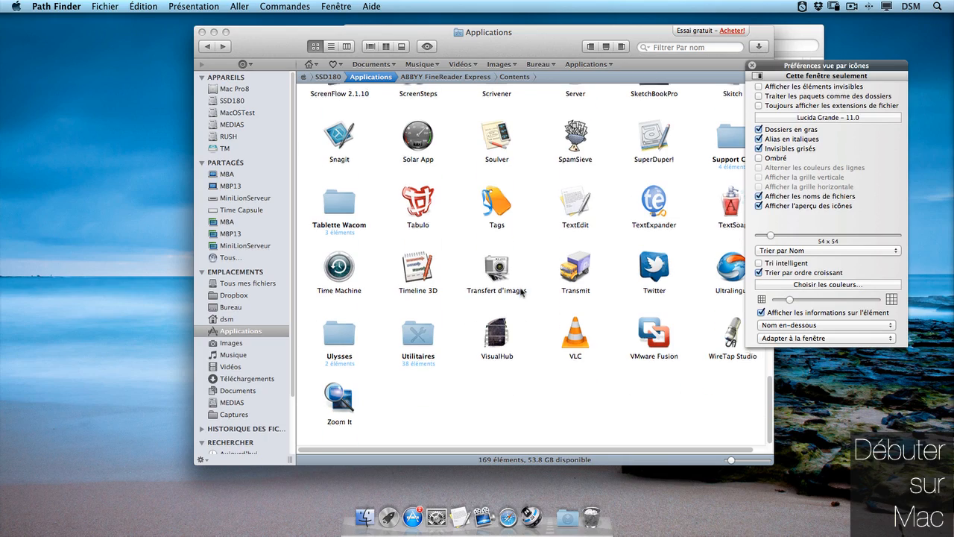
pyautogui.scroll(20, 517, 294)
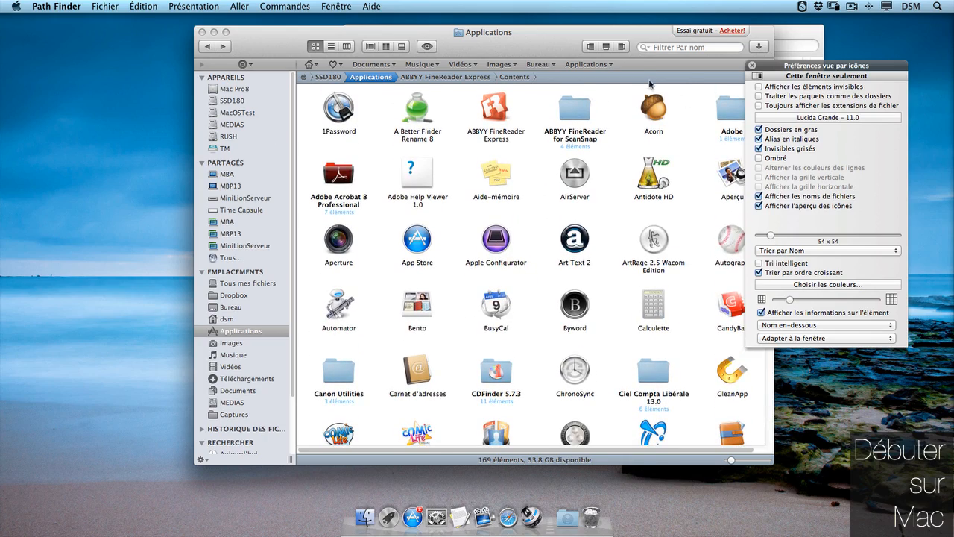
pyautogui.scroll(-20, 682, 263)
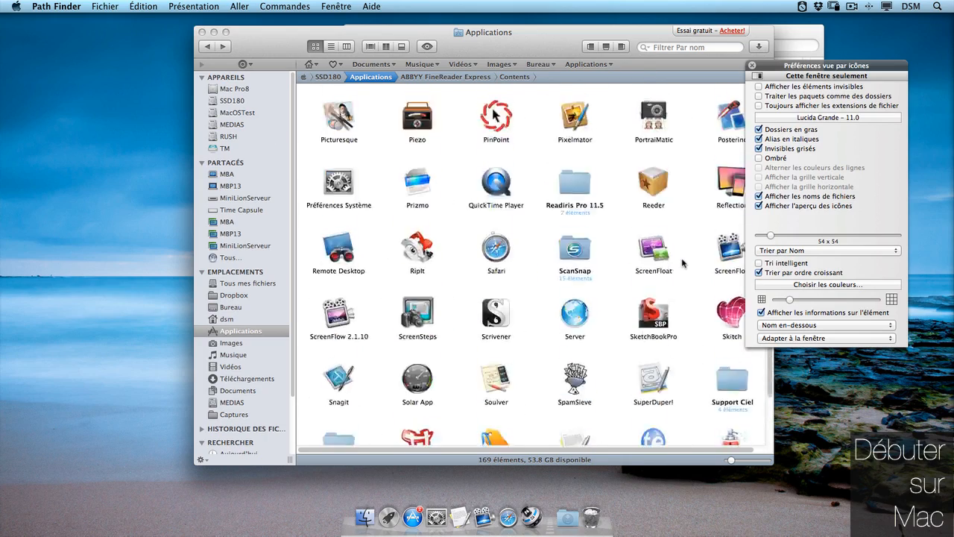
pyautogui.click(759, 263)
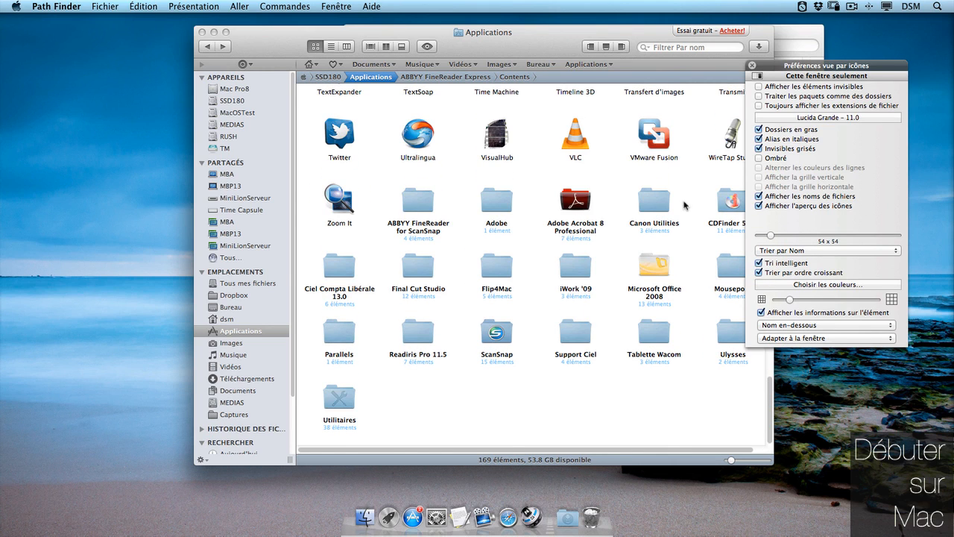
# Switch the Applications folder to list view
pyautogui.click(330, 46)
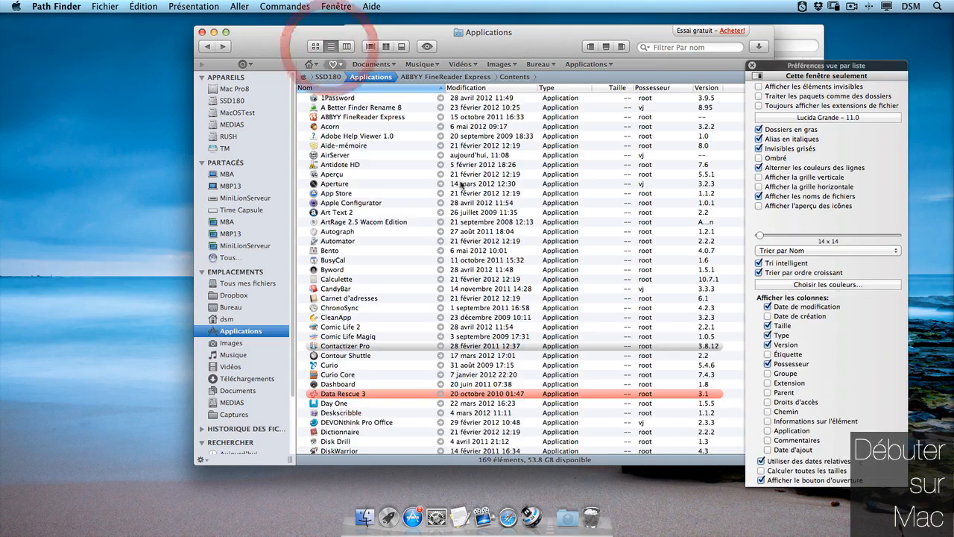
# In the Navigateur preferences, reorder Classement intelligent to Dossiers, Applications, Fichiers, Paquets, and review the Applications list before and after
pyautogui.scroll(-15, 492, 231)
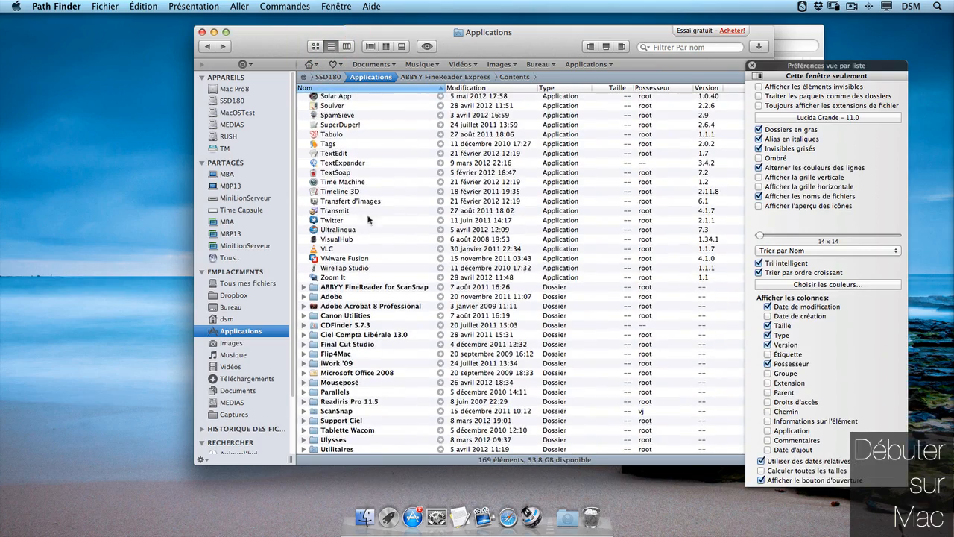
pyautogui.scroll(15, 395, 369)
pyautogui.scroll(10, 398, 364)
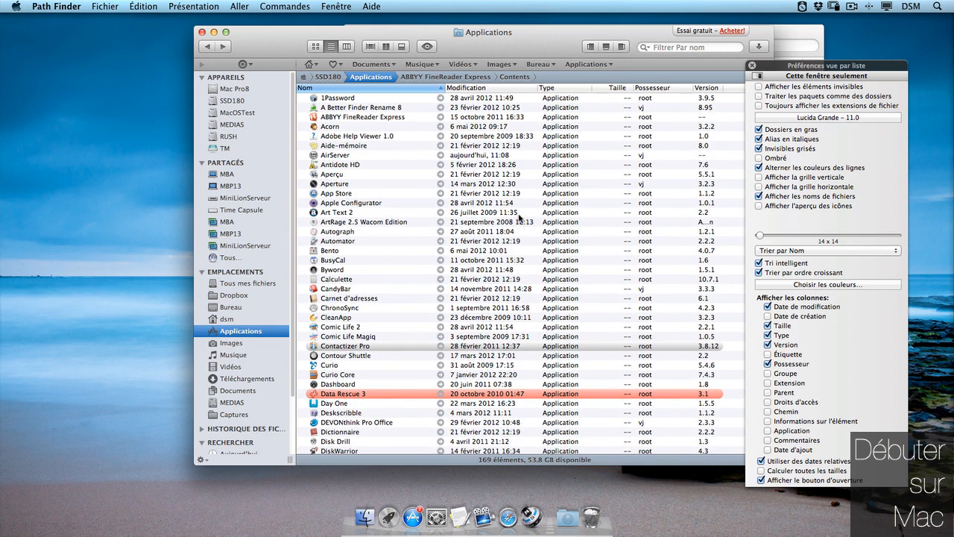
pyautogui.press('super+comma')
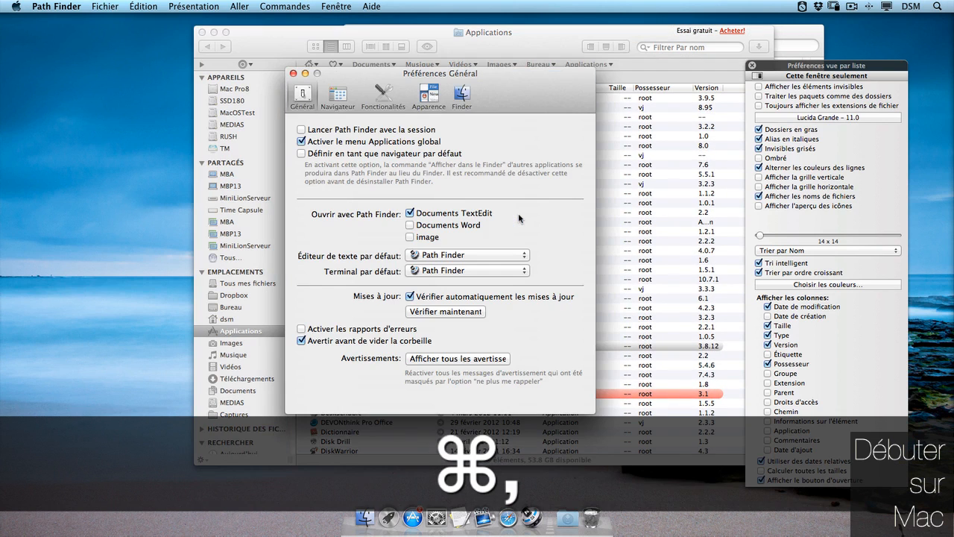
pyautogui.moveTo(521, 86); pyautogui.dragTo(660, 81)
pyautogui.click(477, 93)
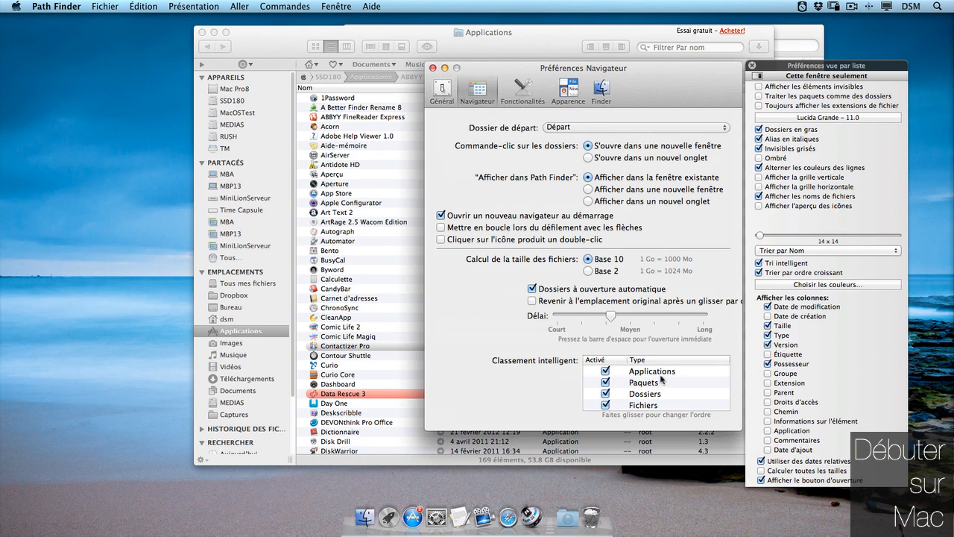
pyautogui.scroll(-1, 660, 379)
pyautogui.scroll(2, 660, 379)
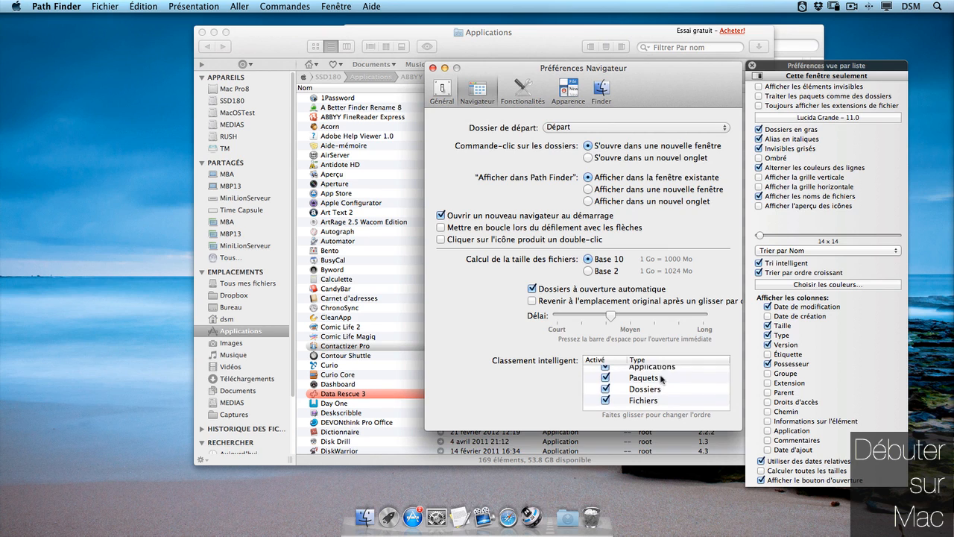
pyautogui.moveTo(651, 405); pyautogui.dragTo(635, 368)
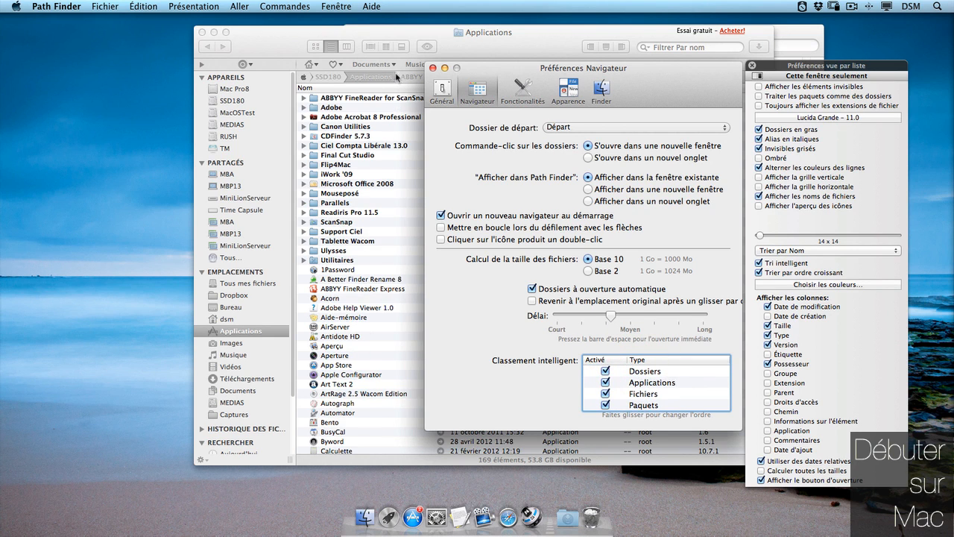
pyautogui.click(434, 68)
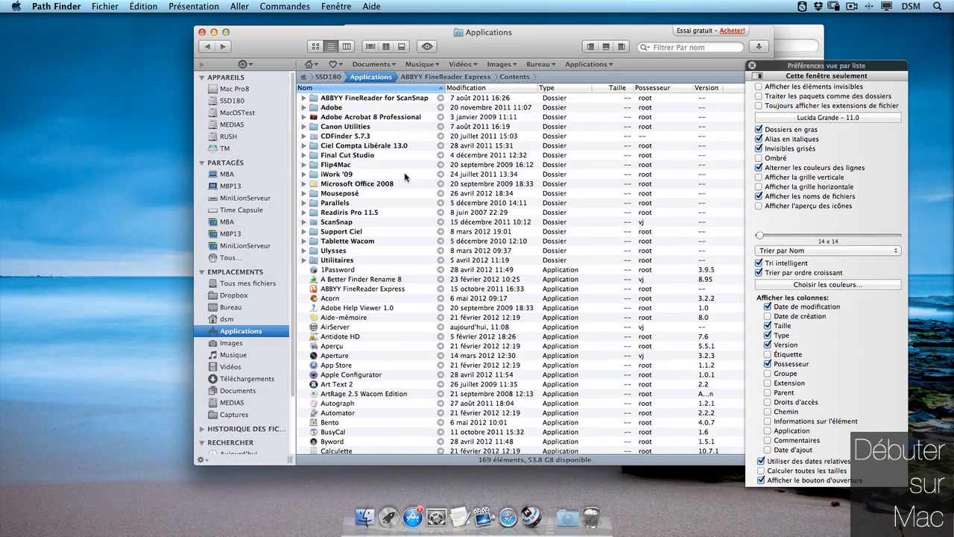
pyautogui.scroll(-15, 407, 176)
pyautogui.scroll(-10, 406, 177)
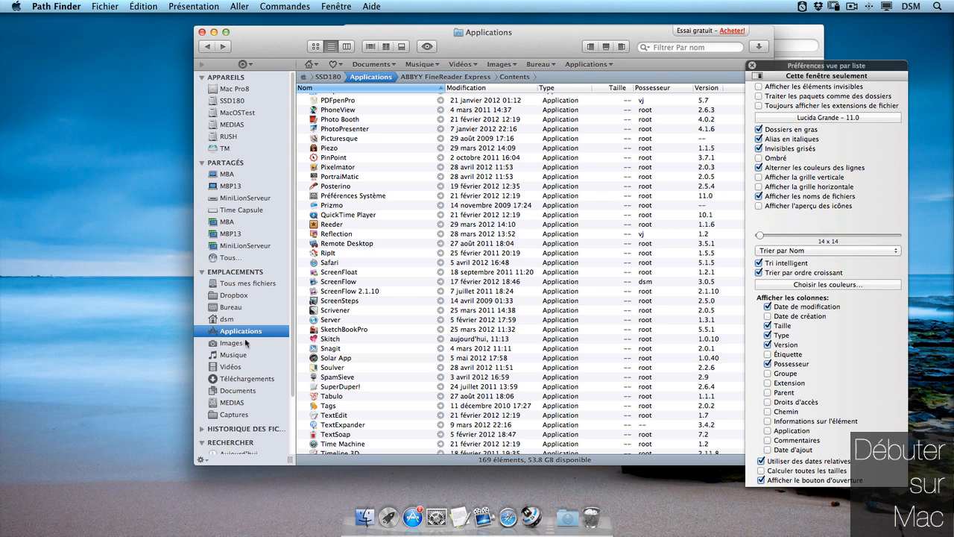
# Open the Téléchargements folder and compare its sorting with Tri intelligent off, leaving the option on
pyautogui.click(246, 378)
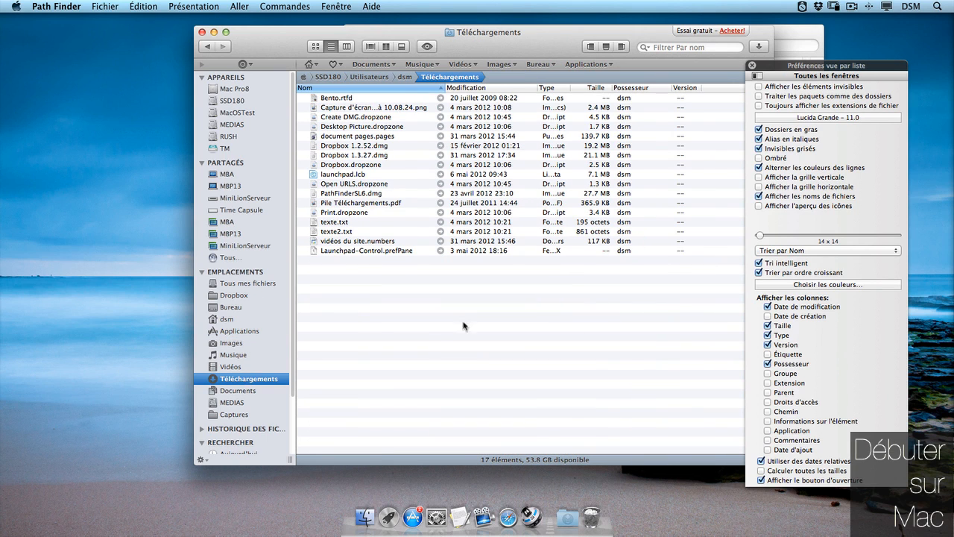
pyautogui.click(785, 264)
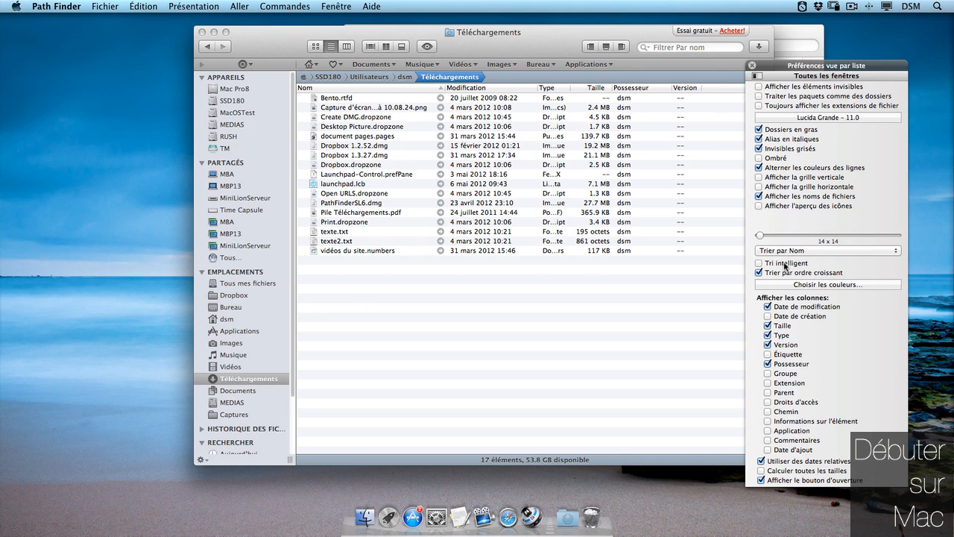
pyautogui.click(786, 264)
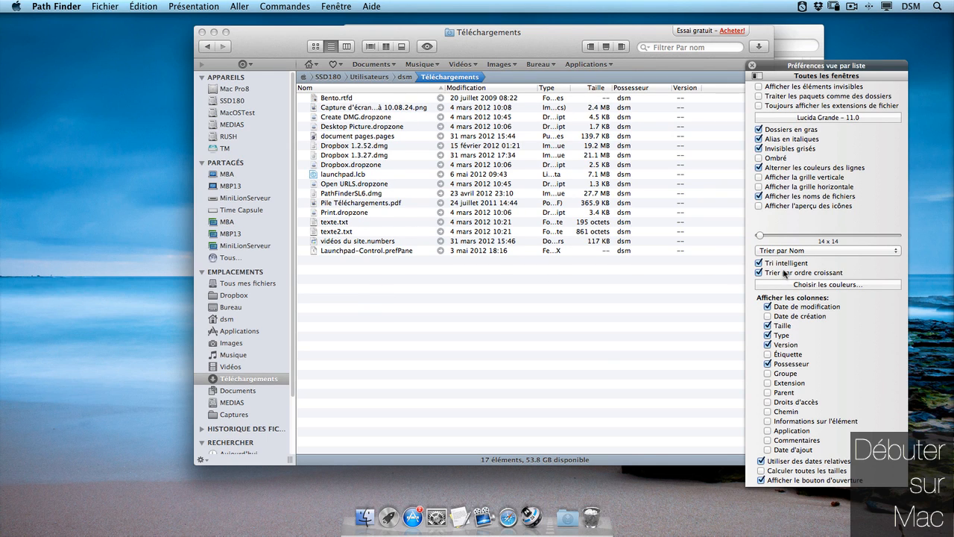
# Create a new folder with the default name inside Téléchargements
pyautogui.scroll(-2, 358, 385)
pyautogui.rightClick(392, 336)
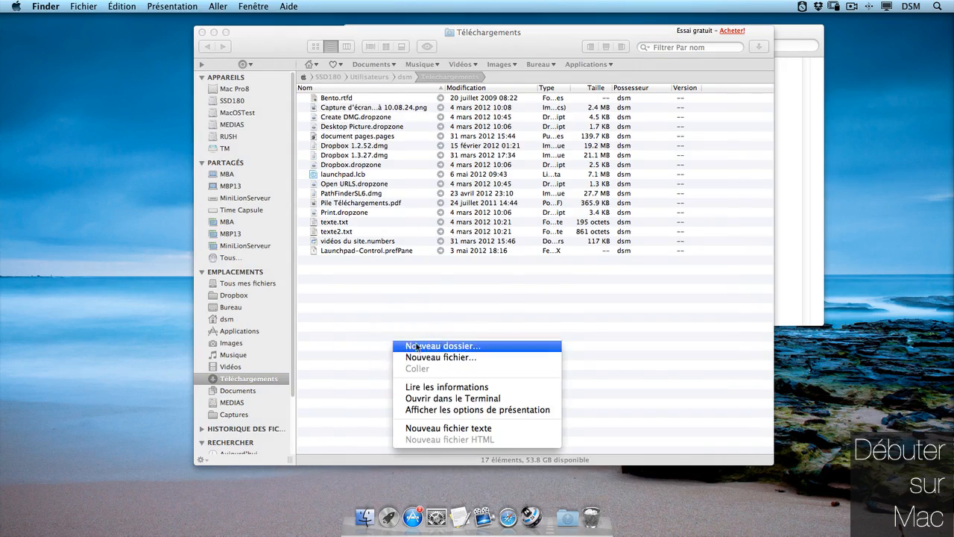
pyautogui.click(416, 346)
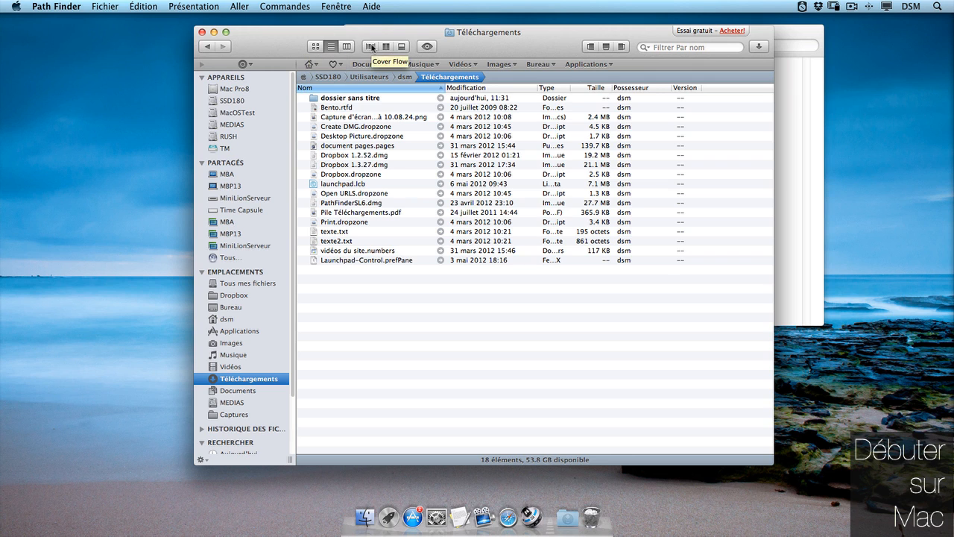
# Show Cover Flow above the Téléchargements list and flip through the file previews
pyautogui.click(371, 47)
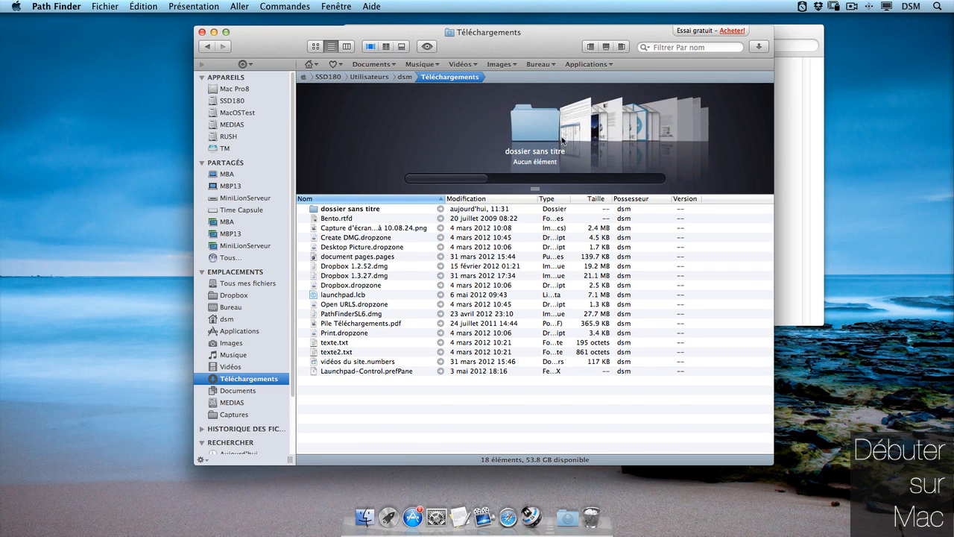
pyautogui.hscroll(10, 562, 140)
pyautogui.hscroll(-10, 563, 140)
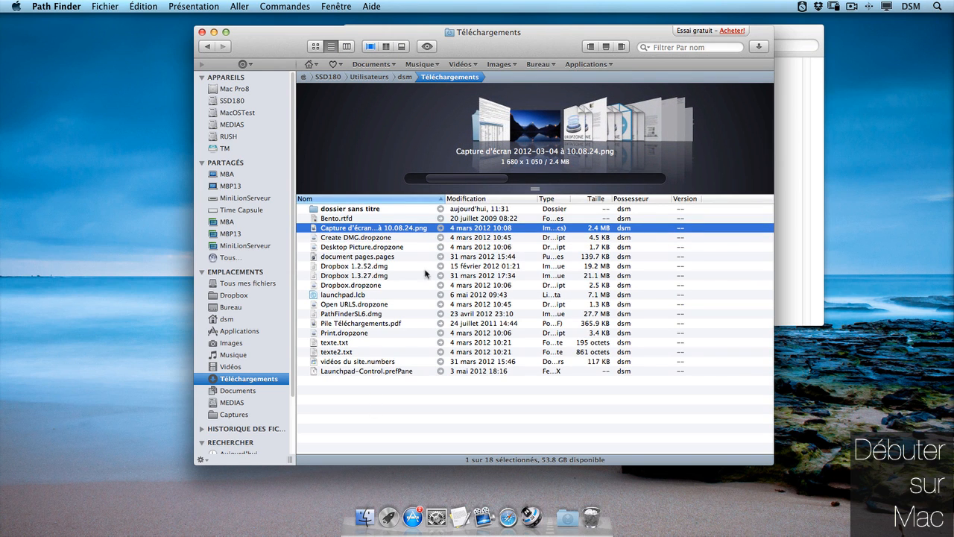
# Try Cover Flow with column view and with icon view, clear the selection and flip through the previews again
pyautogui.click(347, 47)
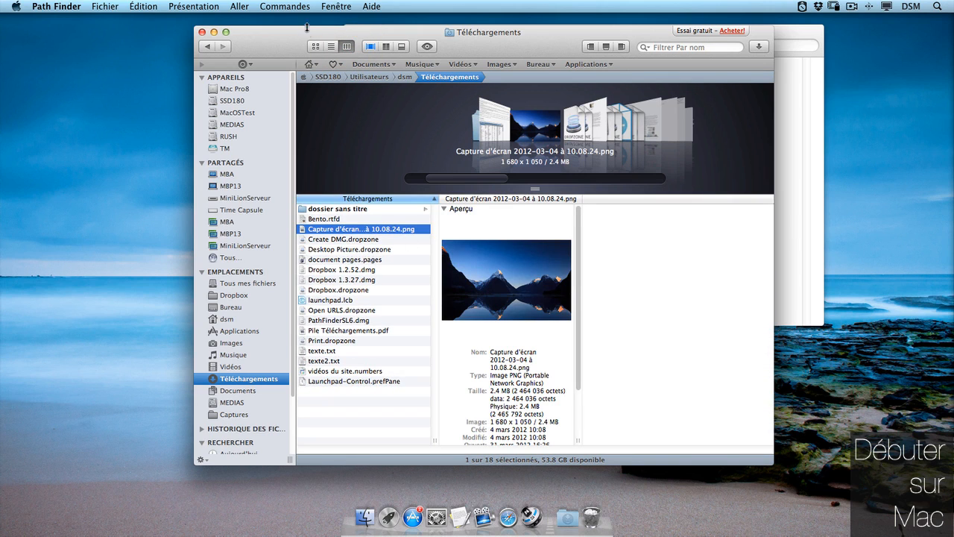
pyautogui.click(315, 47)
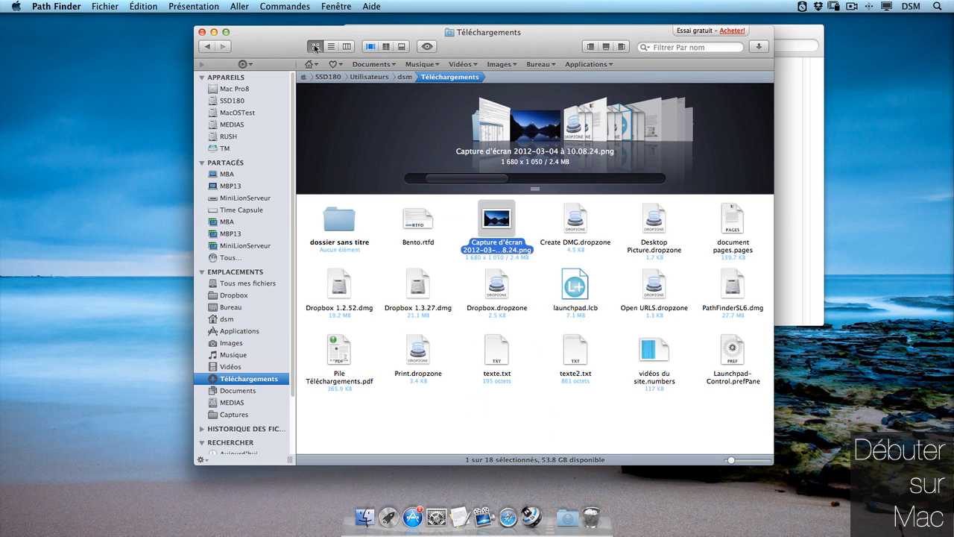
pyautogui.click(459, 412)
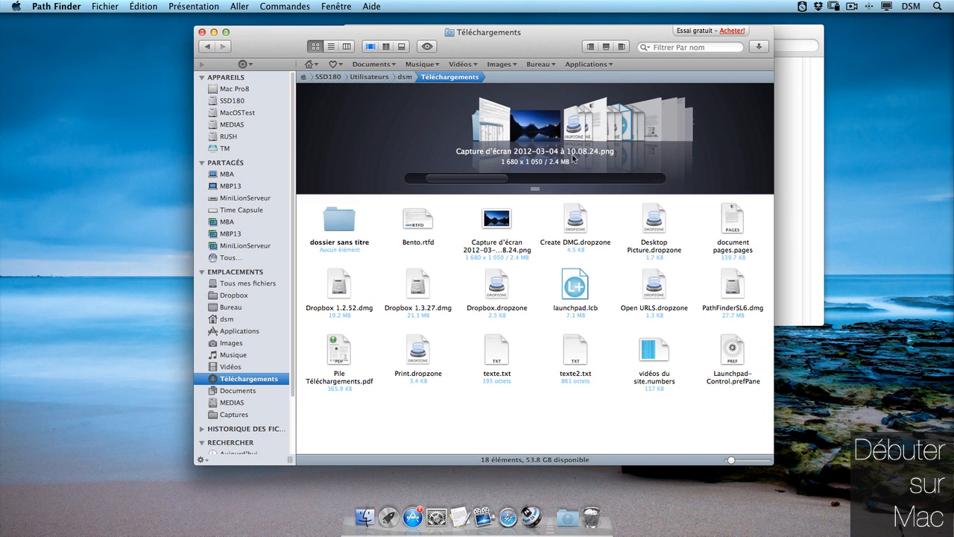
pyautogui.hscroll(10, 572, 158)
pyautogui.hscroll(-10, 573, 158)
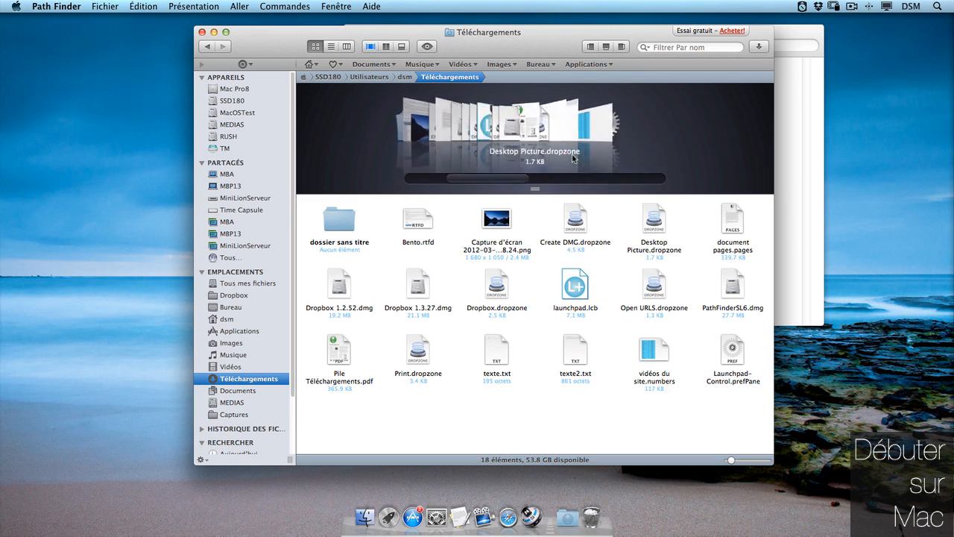
# Return to column view and select files down to Dropbox 1.2.52.dmg, checking their previews and information alongside Cover Flow
pyautogui.click(346, 47)
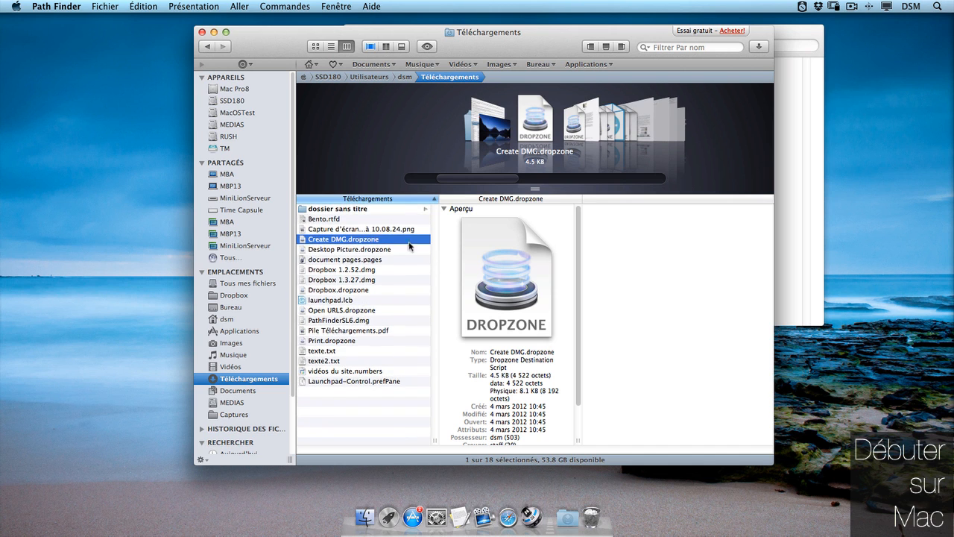
pyautogui.click(363, 250)
pyautogui.click(368, 260)
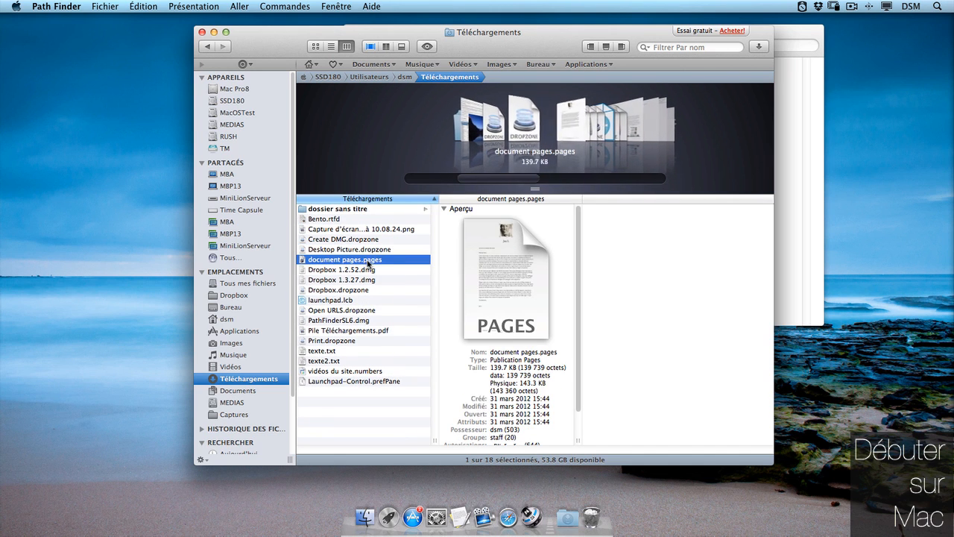
pyautogui.click(369, 270)
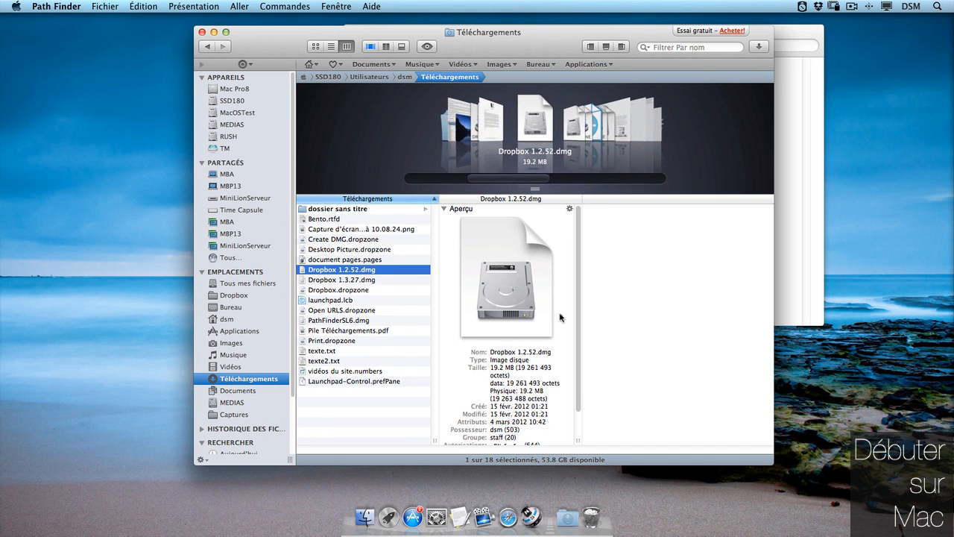
pyautogui.scroll(-2, 562, 412)
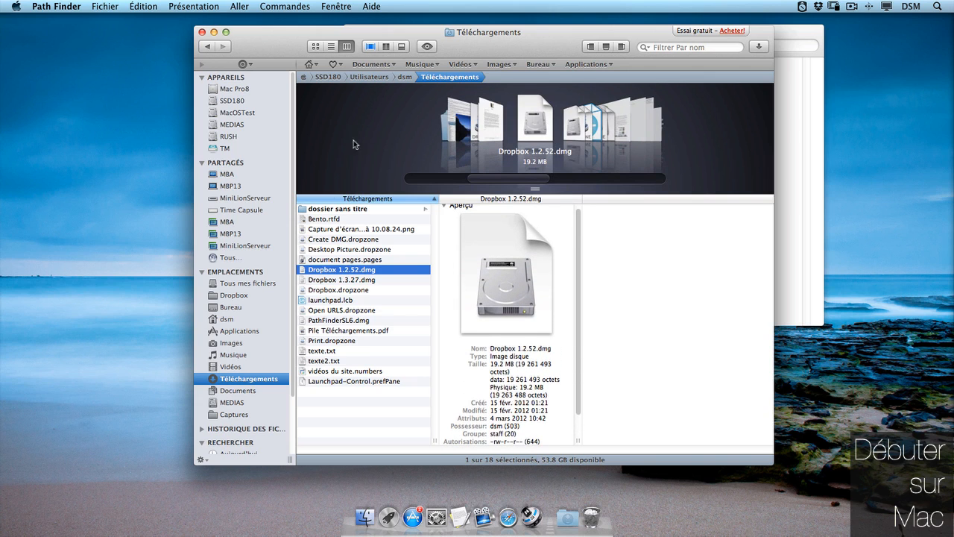
pyautogui.scroll(6, 588, 137)
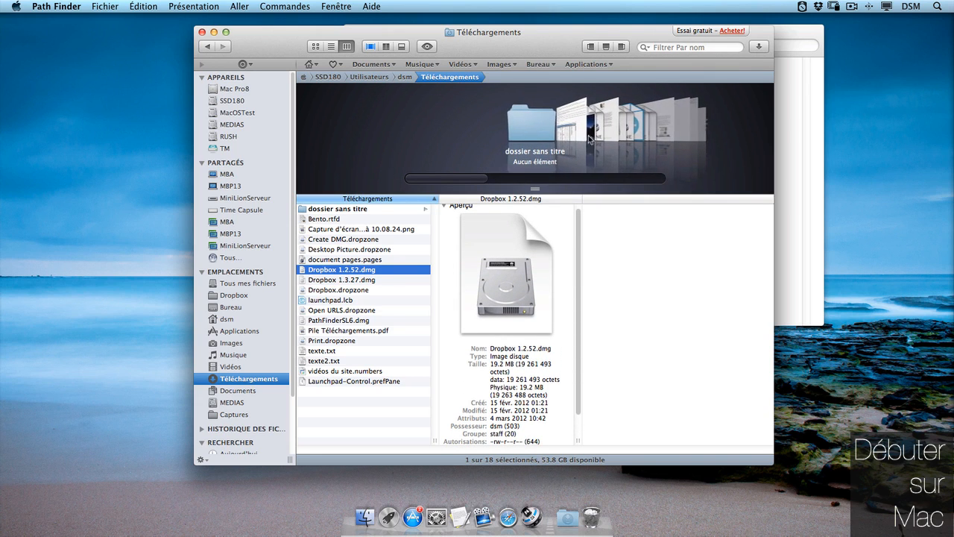
# Turn Cover Flow off and on again, and move the selection up to Desktop Picture.dropzone
pyautogui.click(369, 47)
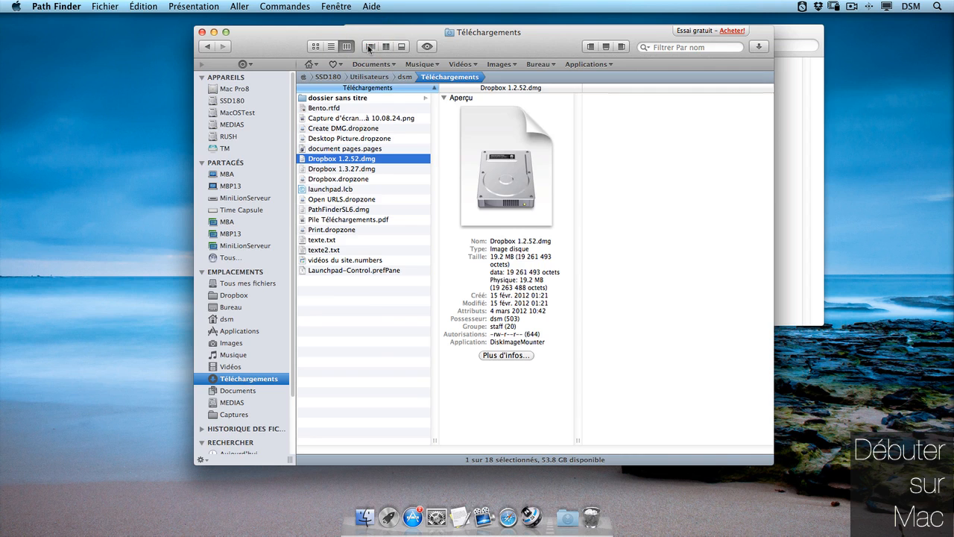
pyautogui.click(369, 47)
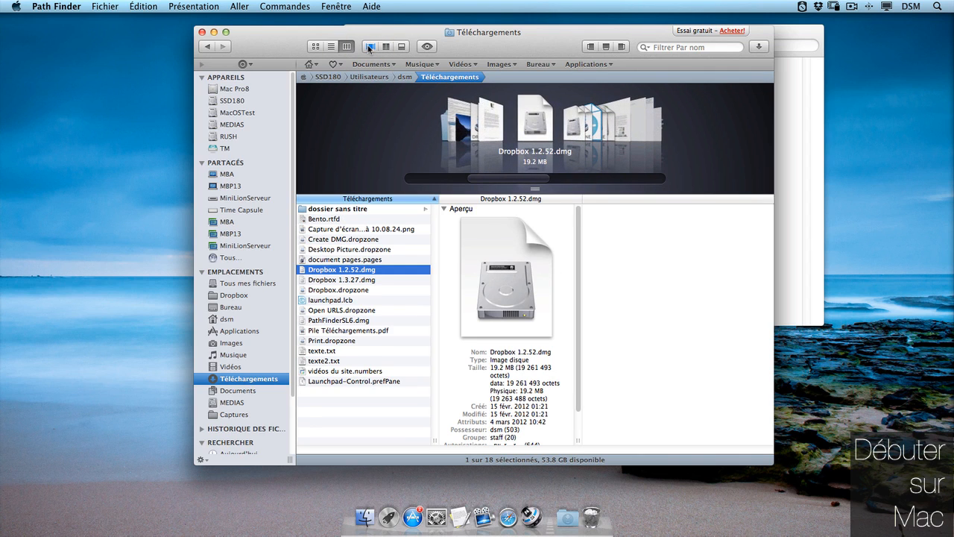
pyautogui.press('Up')
pyautogui.press('Up')
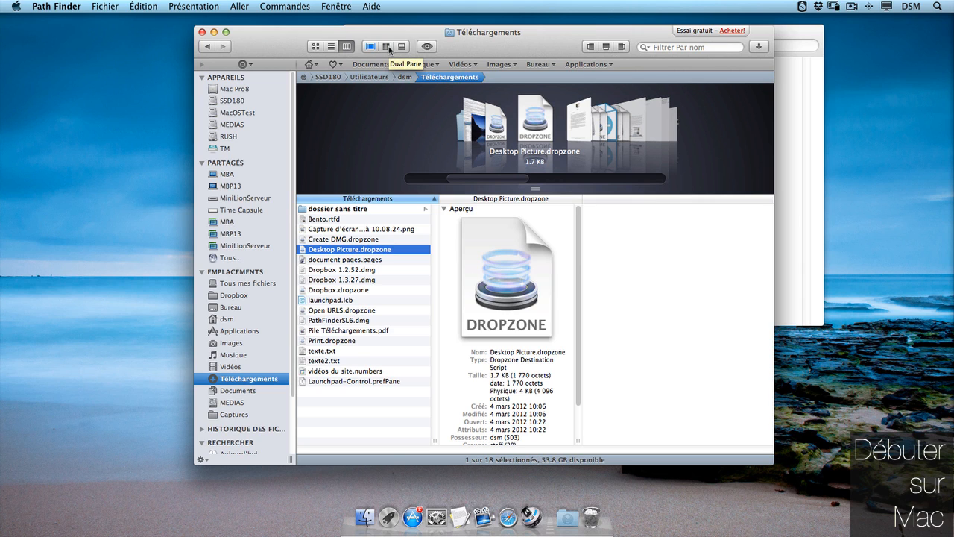
# Show Téléchargements in dual panes, widen the window and enlarge the first pane by moving the divider
pyautogui.click(386, 47)
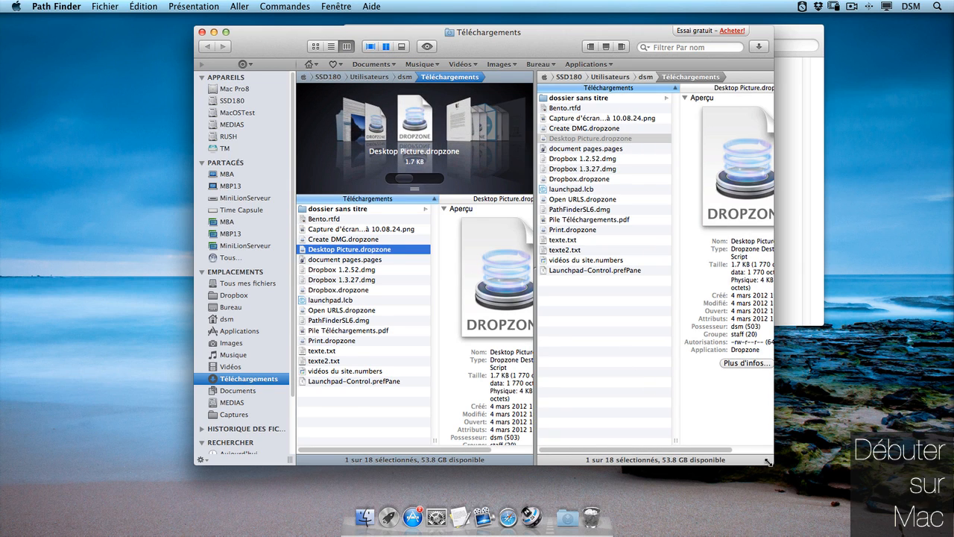
pyautogui.moveTo(771, 462); pyautogui.dragTo(884, 465)
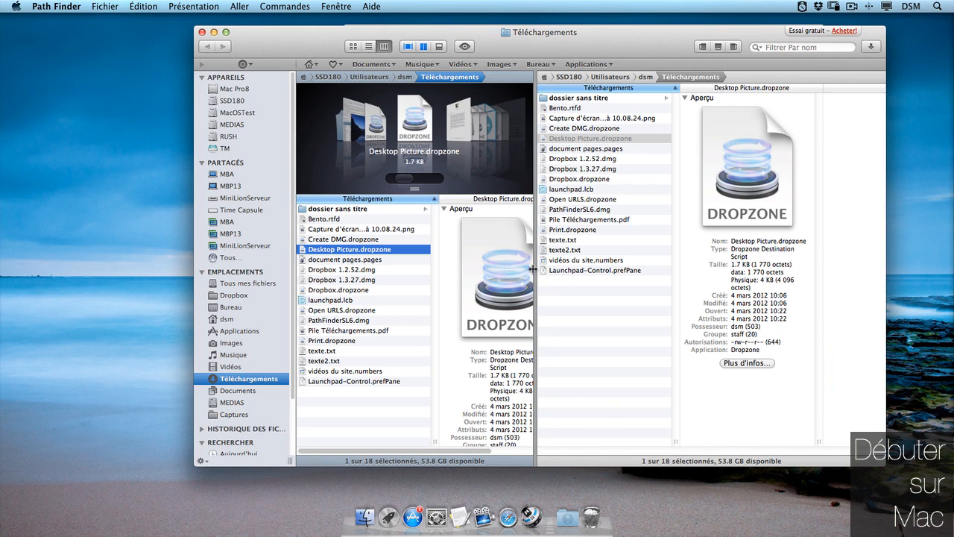
pyautogui.moveTo(535, 269); pyautogui.dragTo(563, 269)
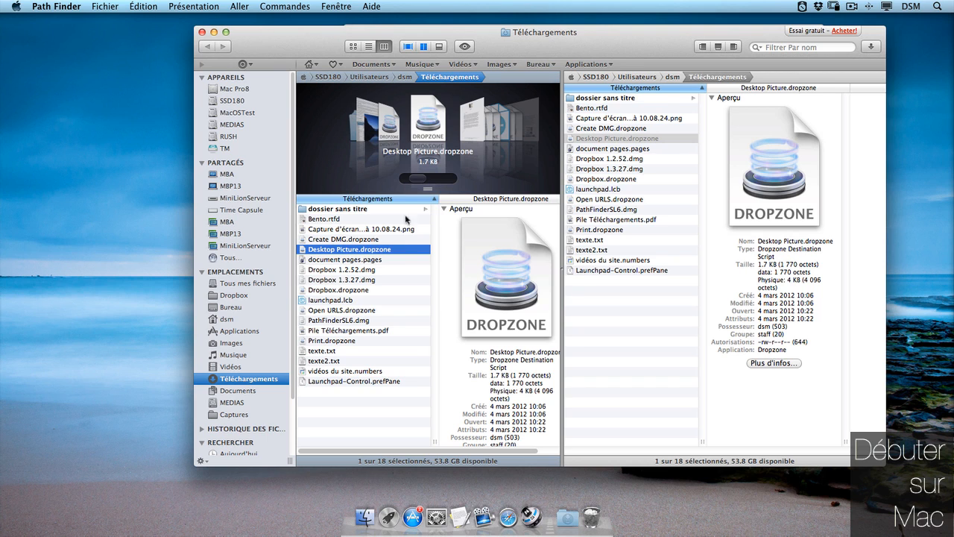
# Switch the first pane to icon view and show Cover Flow in the second pane above its columns
pyautogui.click(353, 46)
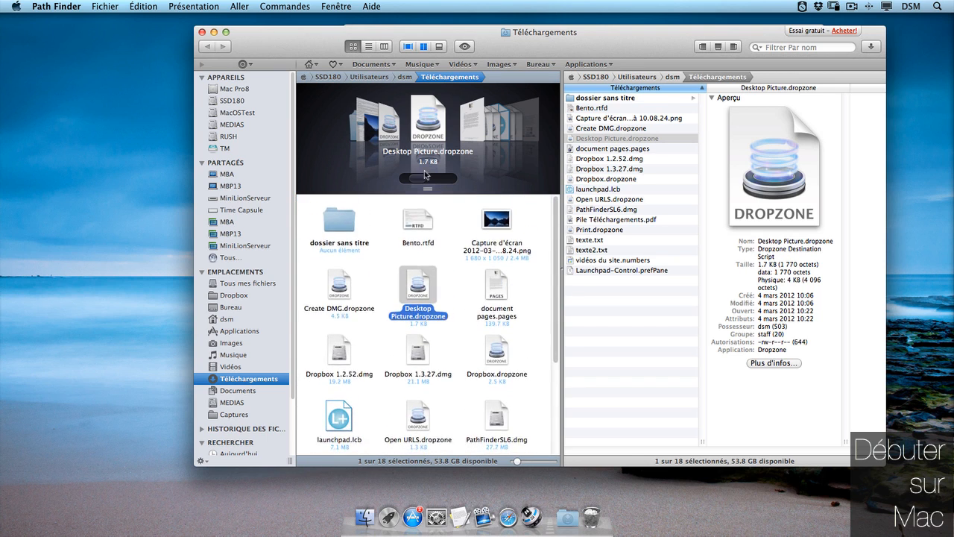
pyautogui.click(651, 330)
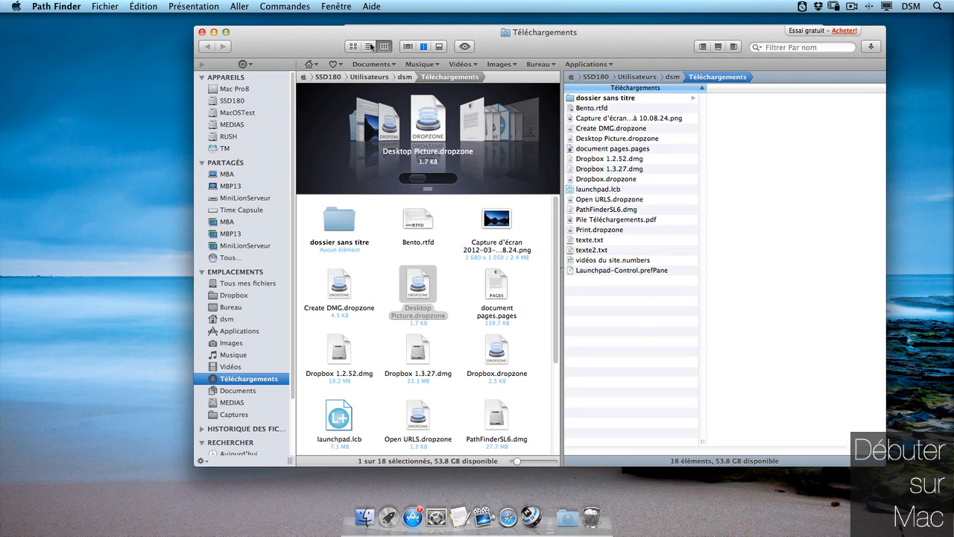
pyautogui.click(413, 46)
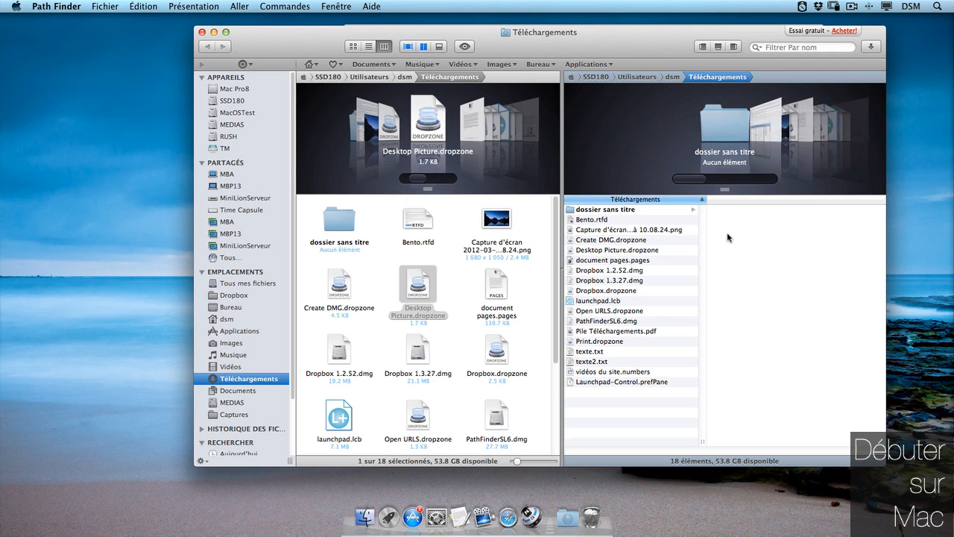
# Show the Applications folder in the first pane and select Dropbox.dropzone in the second pane
pyautogui.click(536, 301)
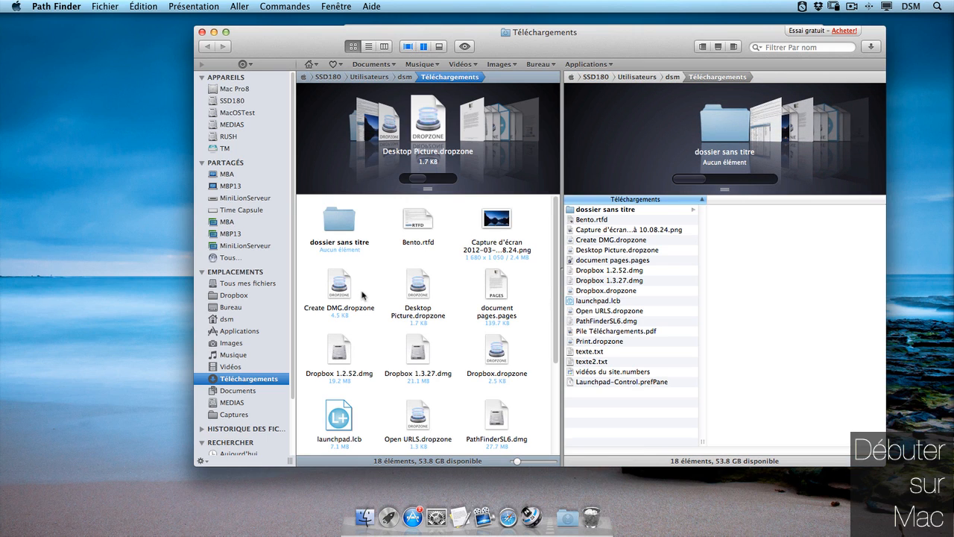
pyautogui.click(240, 199)
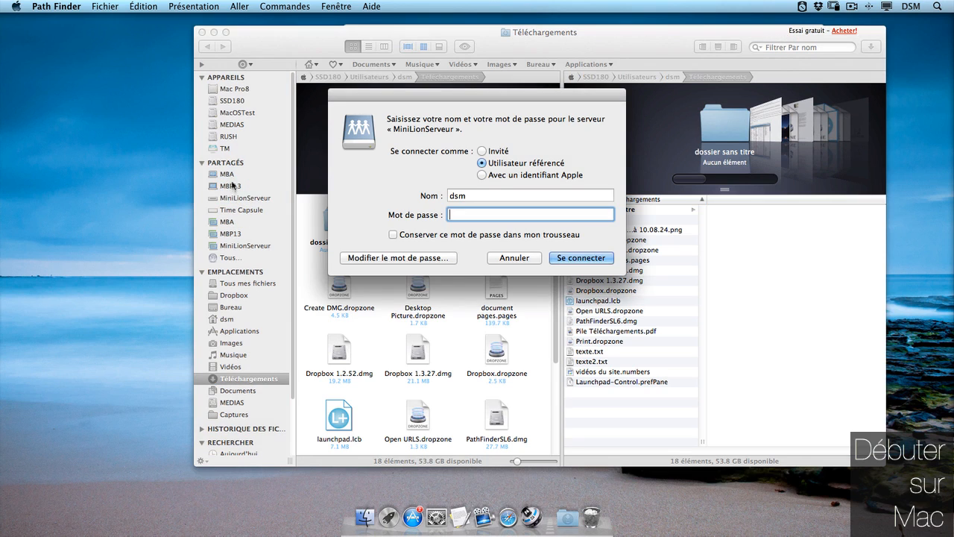
pyautogui.press('Escape')
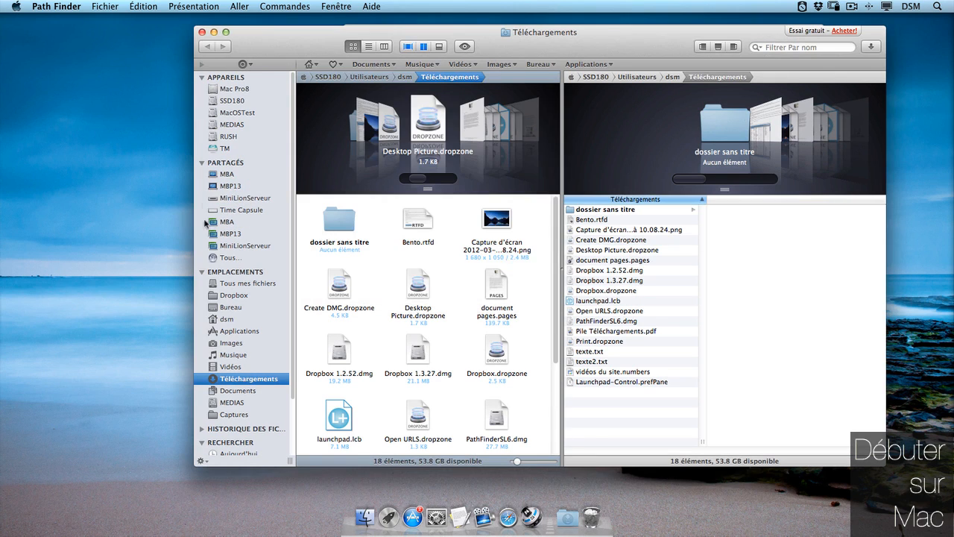
pyautogui.click(240, 331)
pyautogui.scroll(-15, 436, 272)
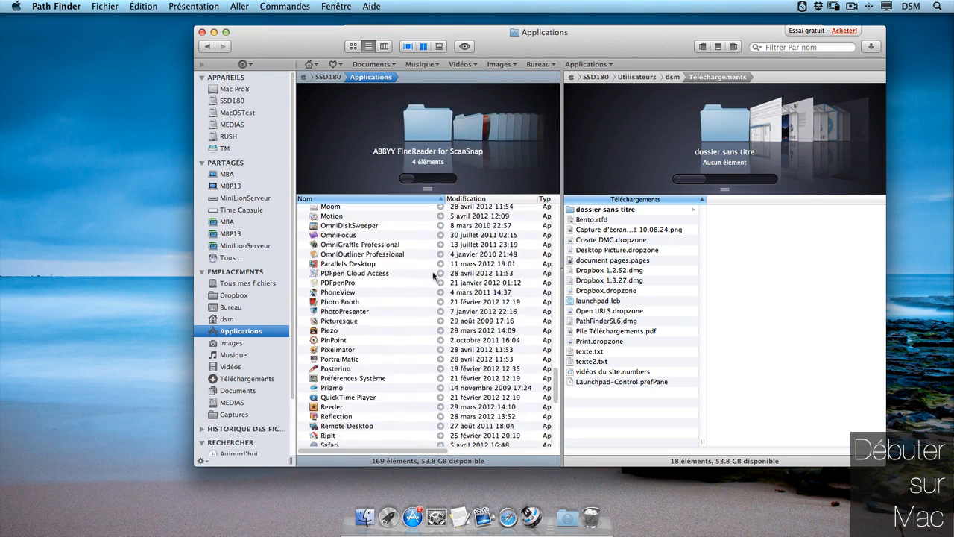
pyautogui.click(604, 294)
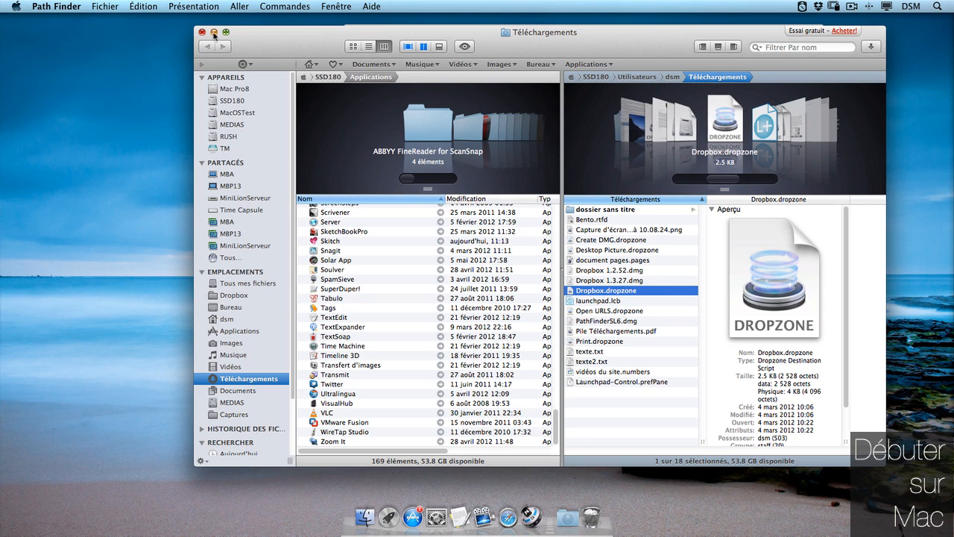
# Change the dual panes to the Disposition verticale layout and turn off Cover Flow in both panes
pyautogui.click(194, 6)
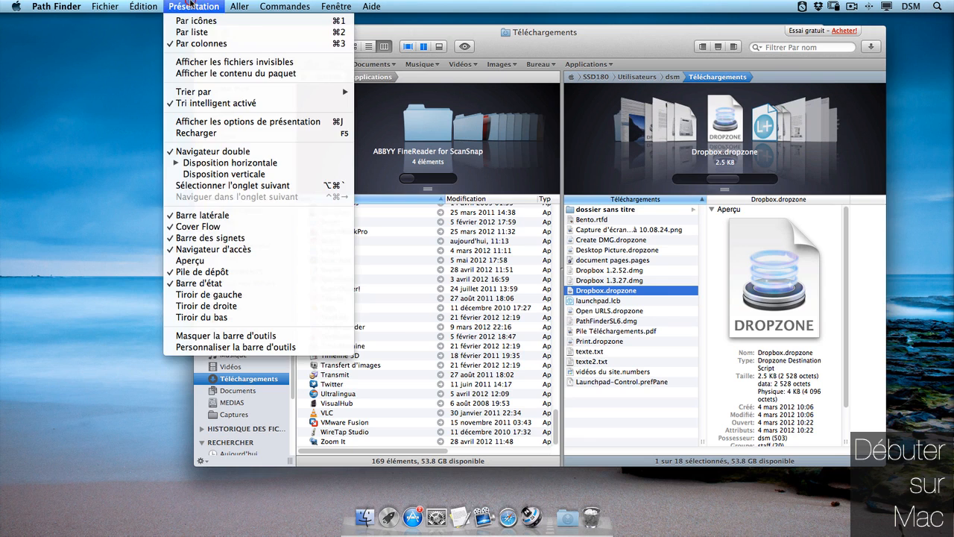
pyautogui.click(216, 174)
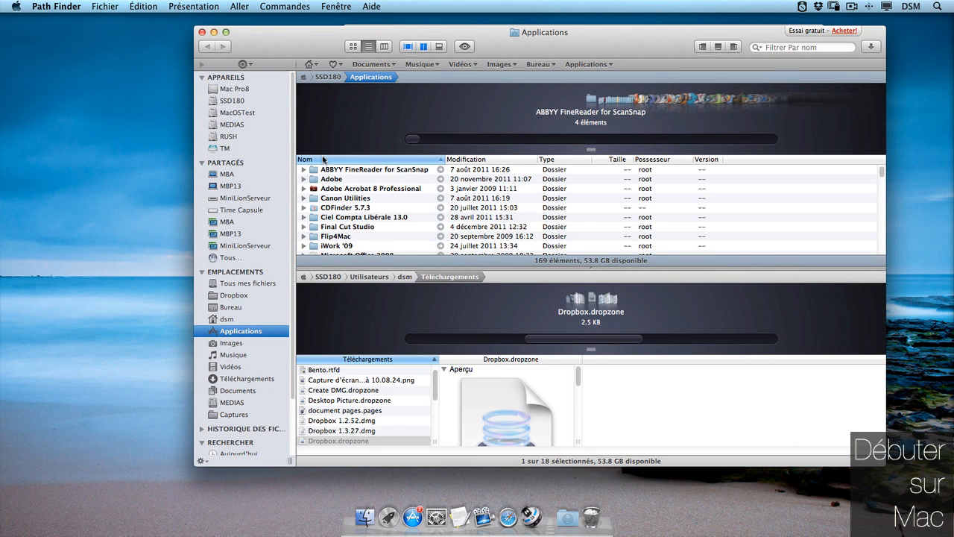
pyautogui.click(407, 47)
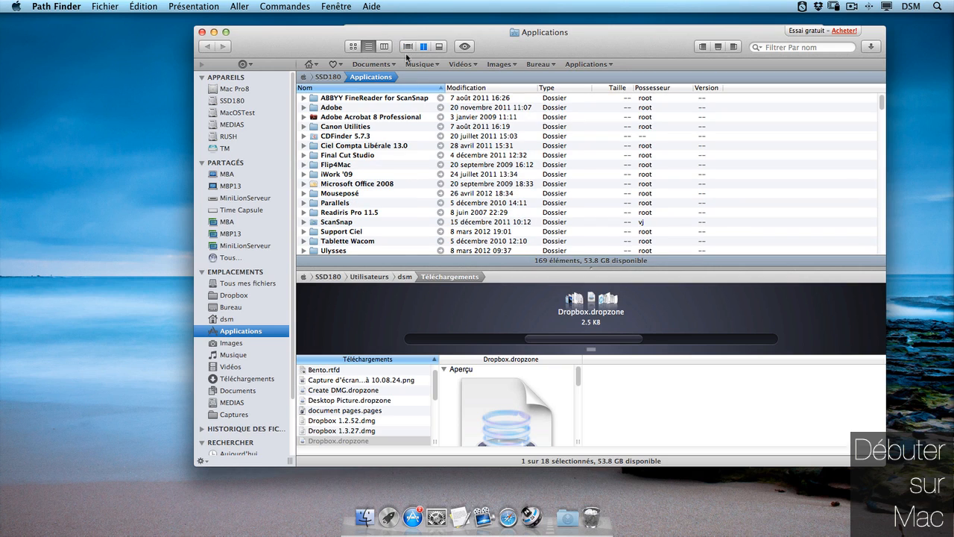
pyautogui.click(369, 326)
pyautogui.click(408, 46)
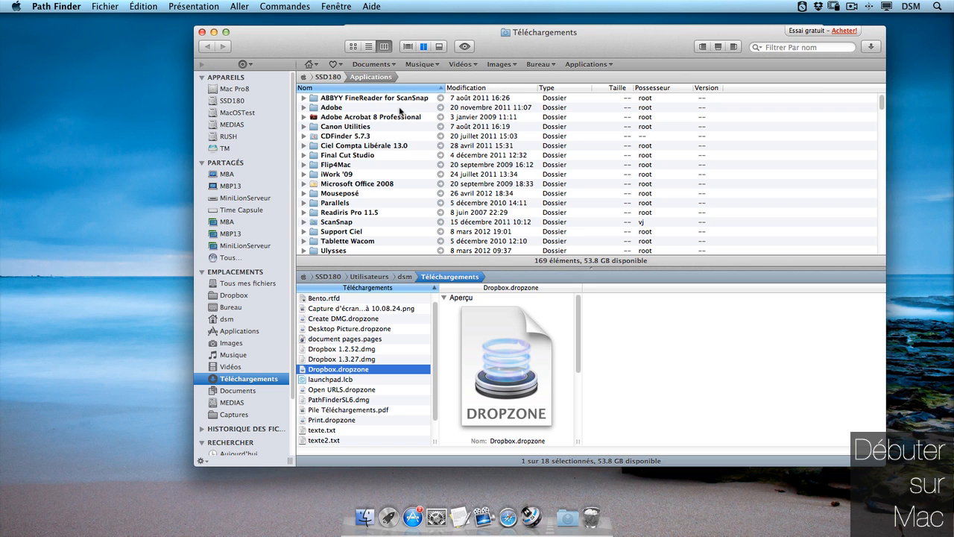
# Connect to MiniLionServeur and mount its Ressources Applications volume
pyautogui.click(626, 352)
pyautogui.click(239, 197)
pyautogui.click(581, 258)
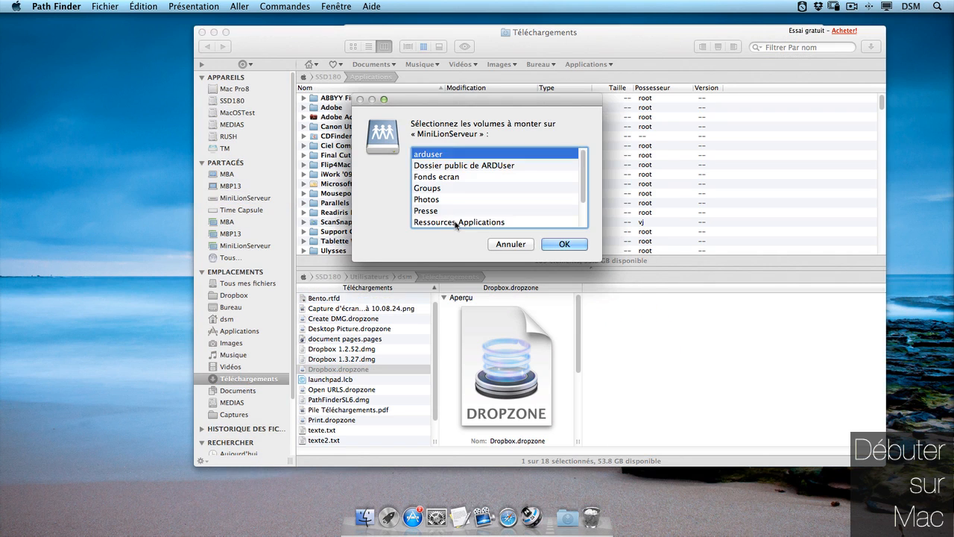
pyautogui.click(458, 222)
pyautogui.click(564, 244)
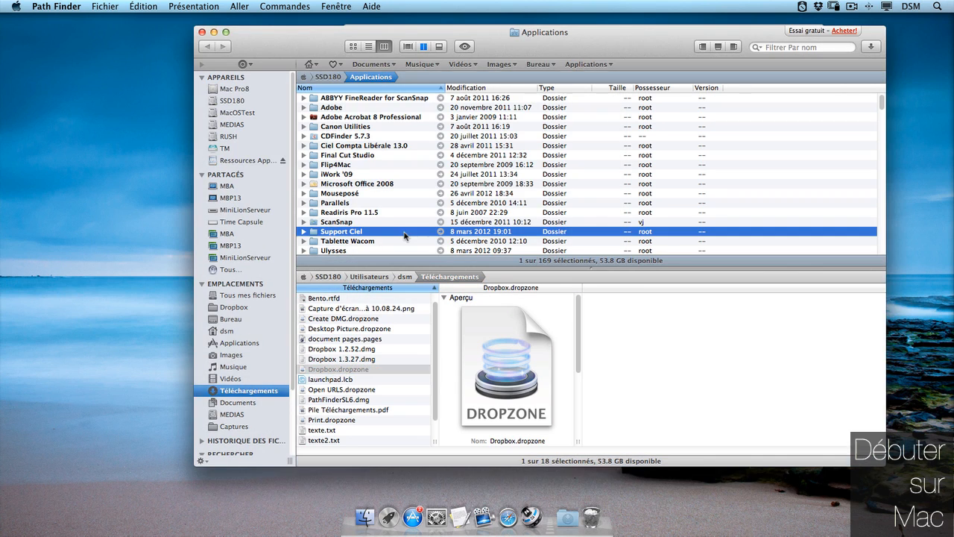
# Open the Ressources Applications volume in the first pane and copy AirServer.pkg to Téléchargements in the second pane
pyautogui.click(257, 162)
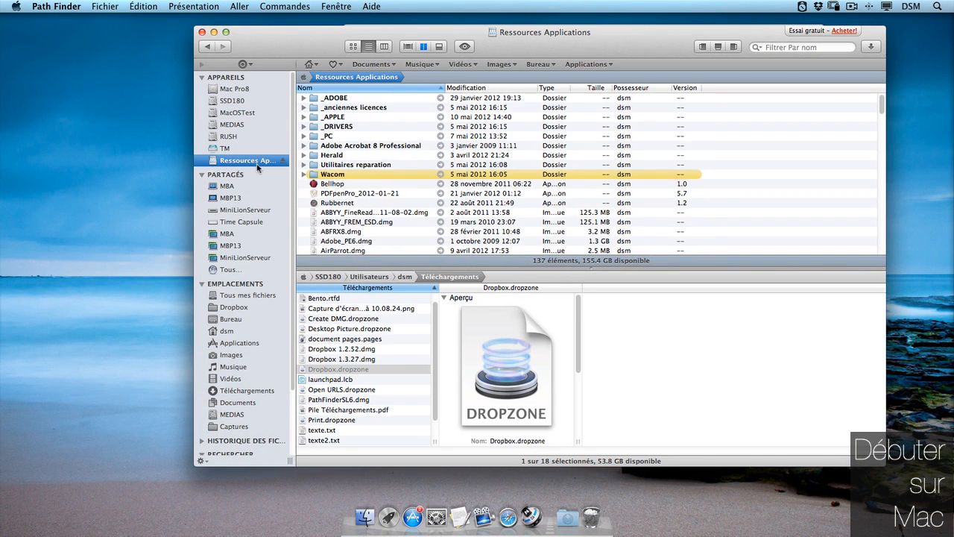
pyautogui.scroll(-15, 450, 193)
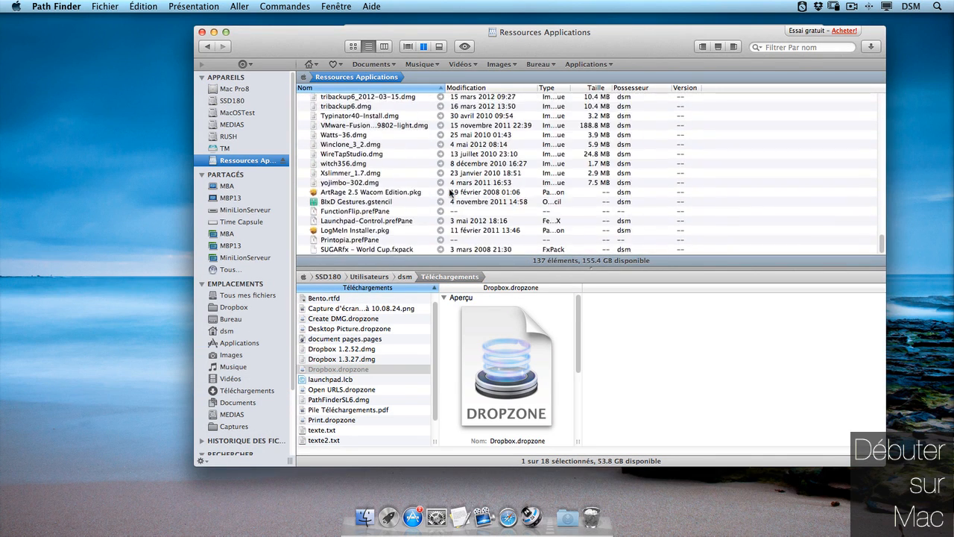
pyautogui.scroll(15, 445, 189)
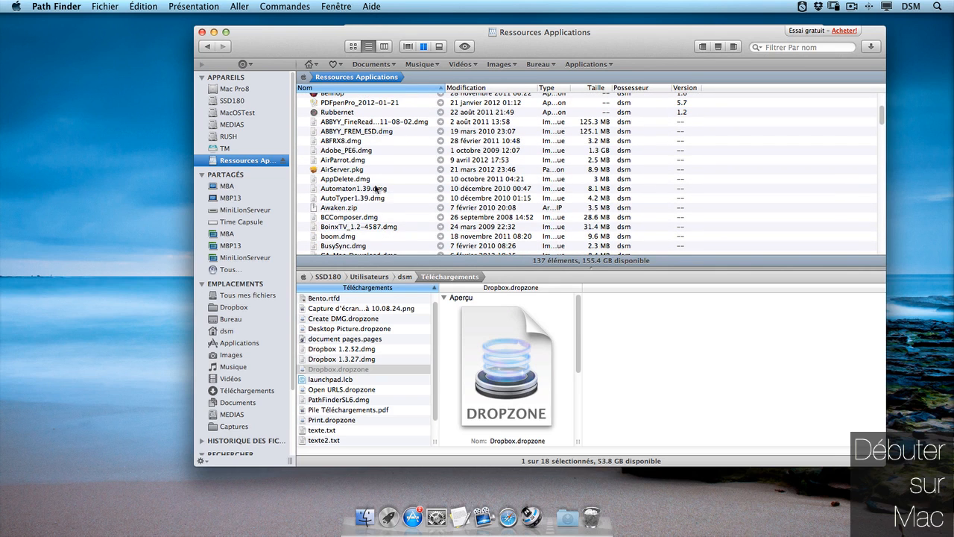
pyautogui.moveTo(328, 170); pyautogui.dragTo(341, 405)
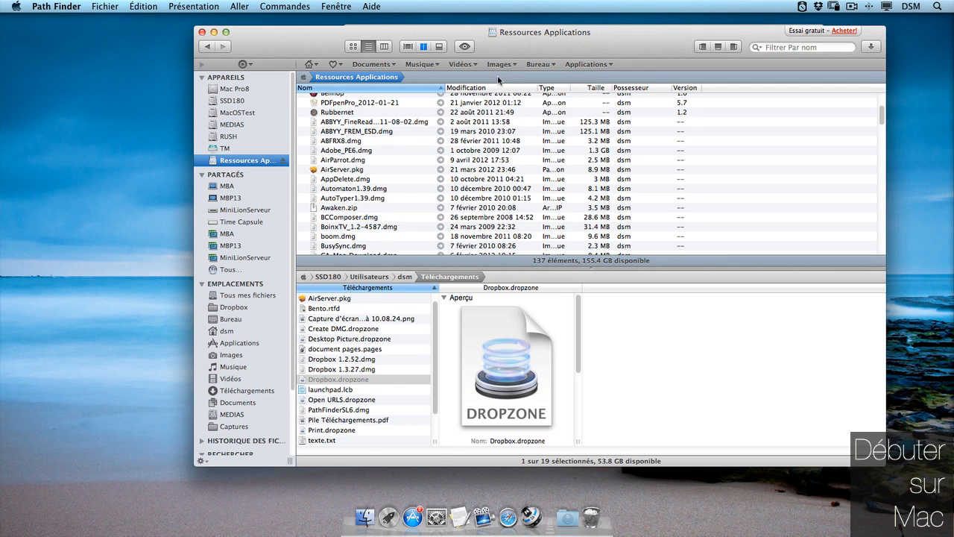
# Show the Informations and Aperçu panes below the listings, then hide them and return to a single pane
pyautogui.click(424, 47)
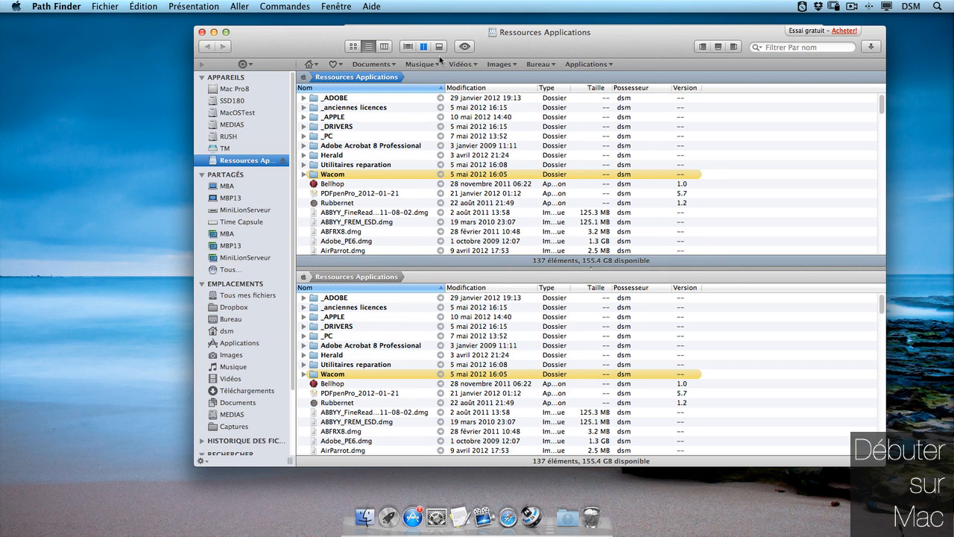
pyautogui.click(438, 47)
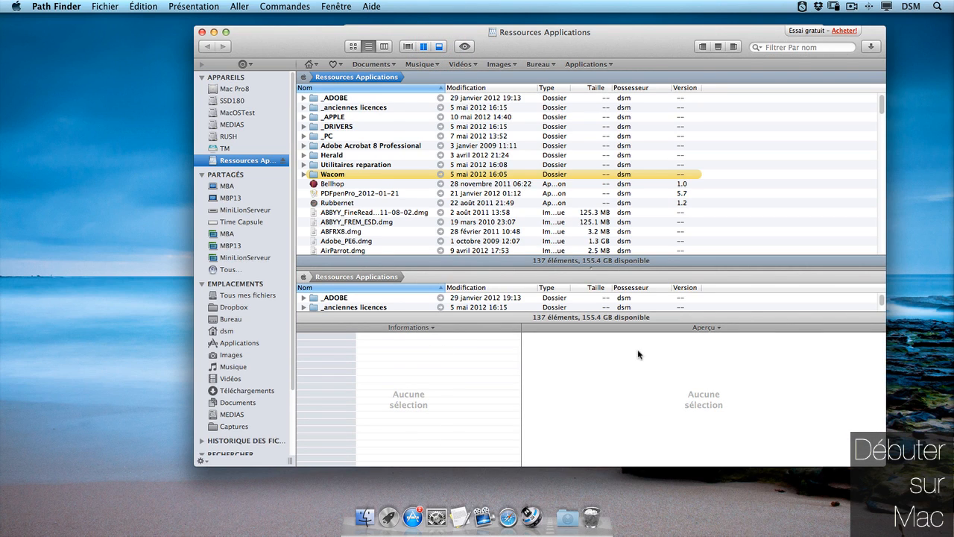
pyautogui.click(433, 49)
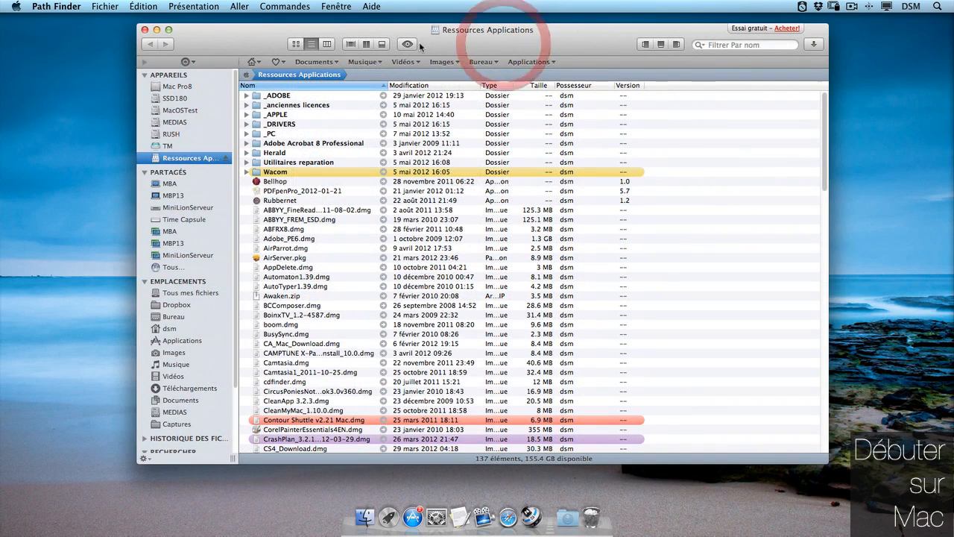
# Preview the Bellhop application with Quick Look
pyautogui.click(408, 44)
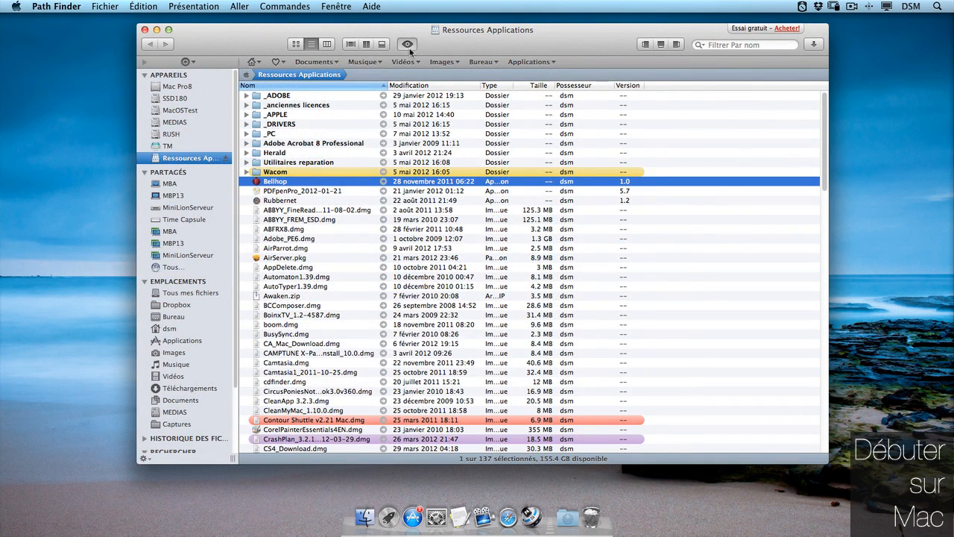
pyautogui.click(407, 46)
pyautogui.click(408, 45)
pyautogui.click(407, 45)
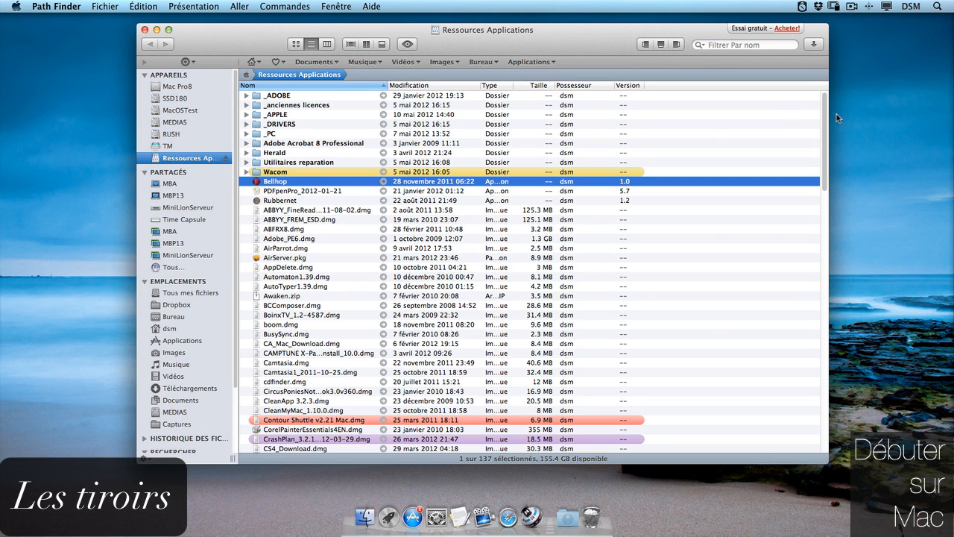
# Narrow the Ressources Applications window and open its left, bottom and right drawers
pyautogui.moveTo(827, 116); pyautogui.dragTo(708, 116)
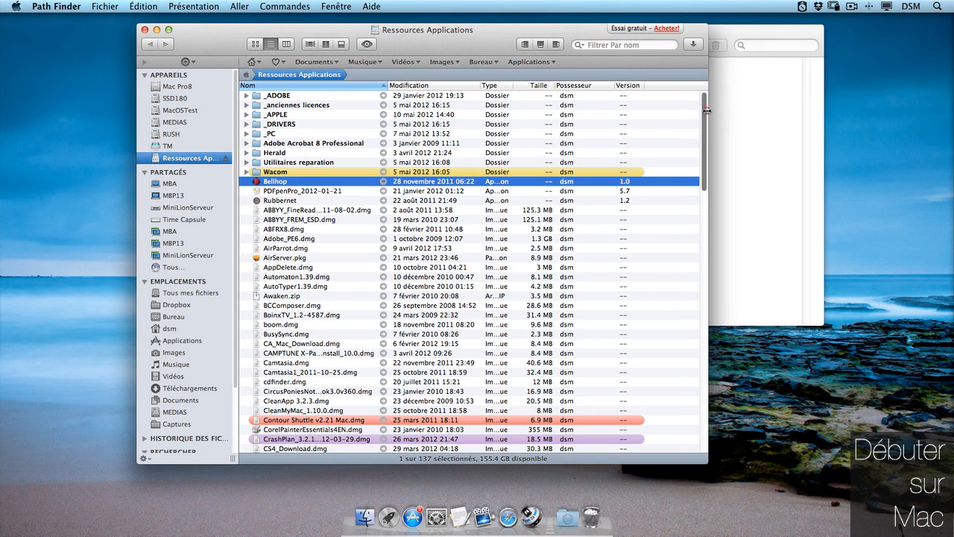
pyautogui.click(523, 45)
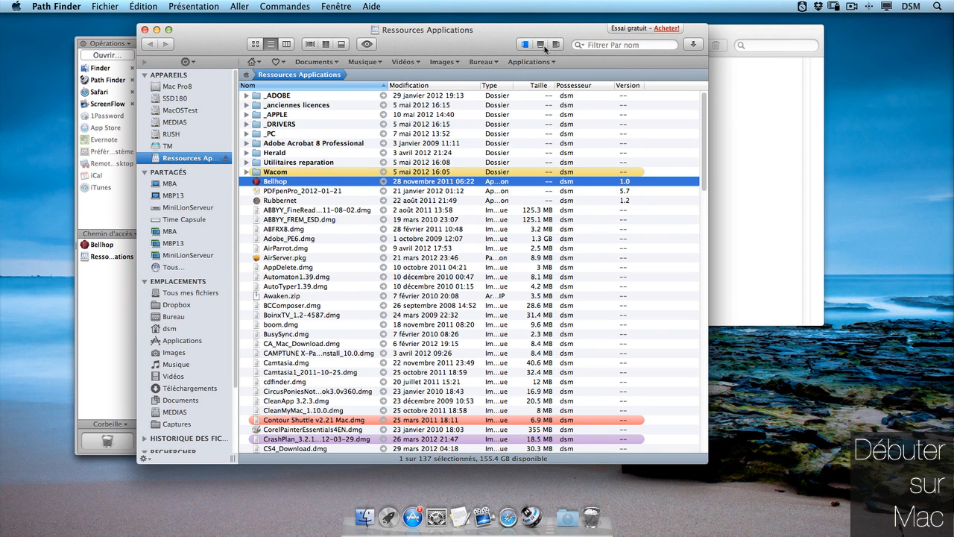
pyautogui.click(543, 46)
pyautogui.click(558, 36)
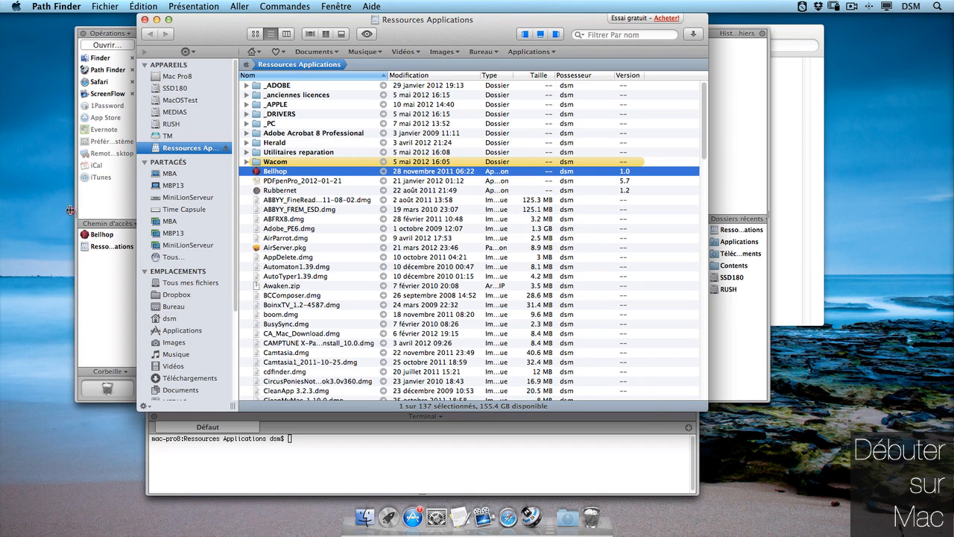
# Widen the left and right drawers and quit Safari from the Opérations list
pyautogui.moveTo(75, 213); pyautogui.dragTo(52, 200)
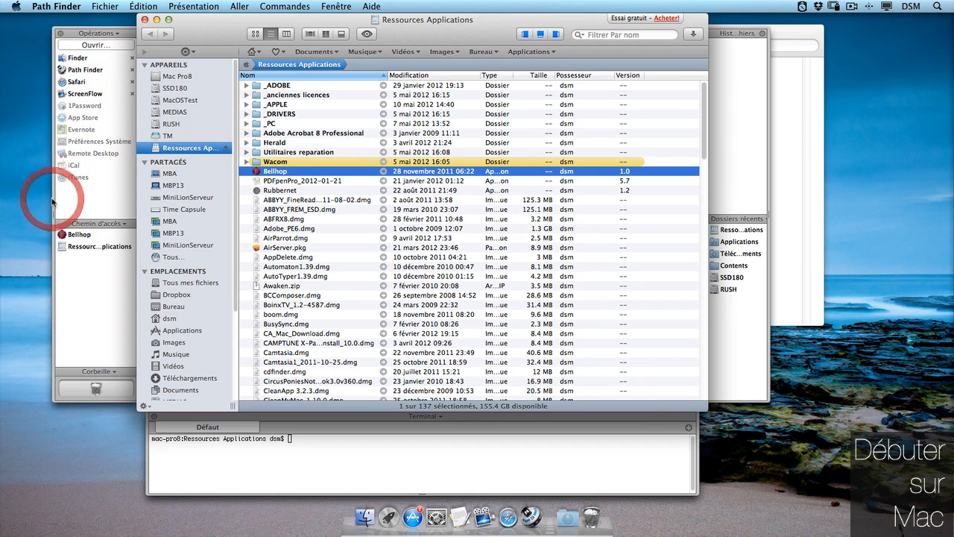
pyautogui.click(132, 82)
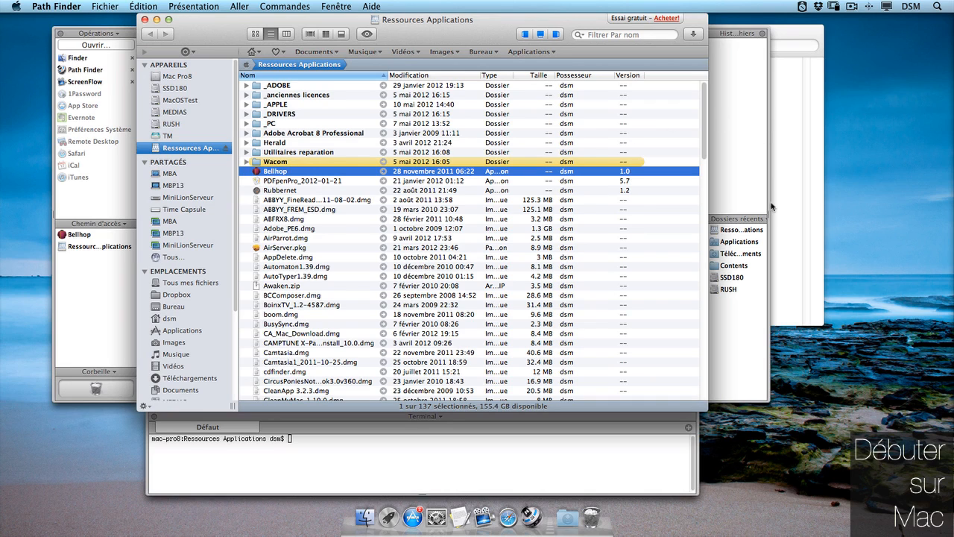
pyautogui.moveTo(769, 212); pyautogui.dragTo(873, 215)
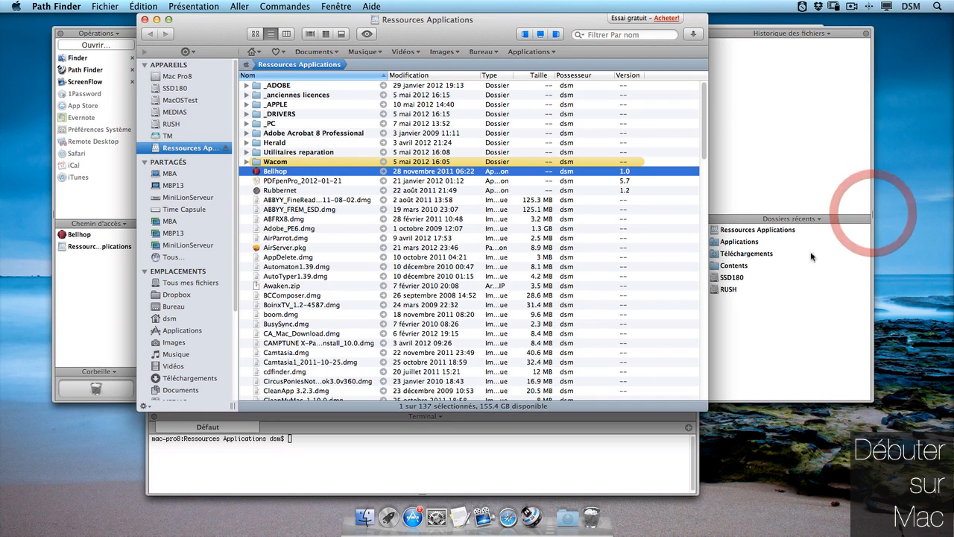
# Select BCComposer.dmg and use Dossiers récents to visit Téléchargements, Contents and Ressources Applications, ending in Téléchargements
pyautogui.click(793, 299)
pyautogui.click(604, 298)
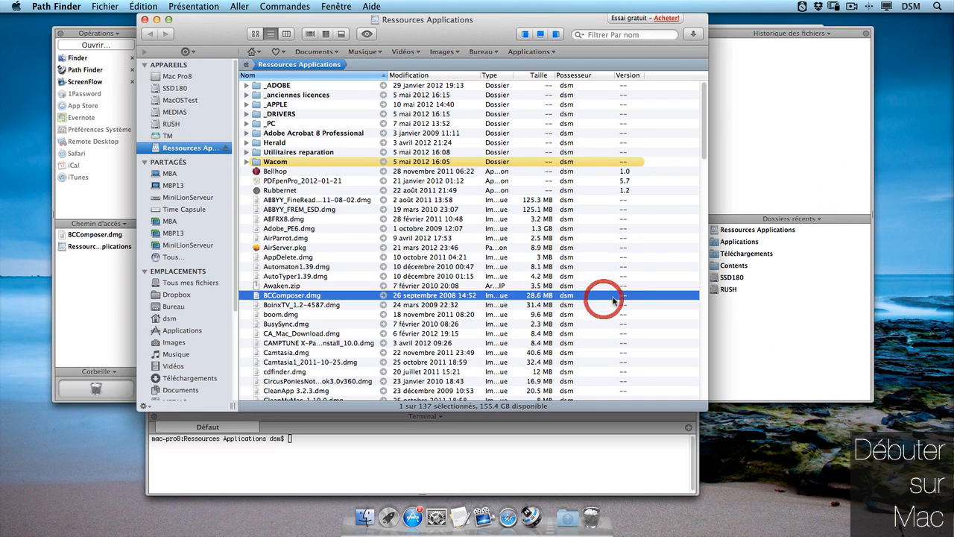
pyautogui.click(743, 251)
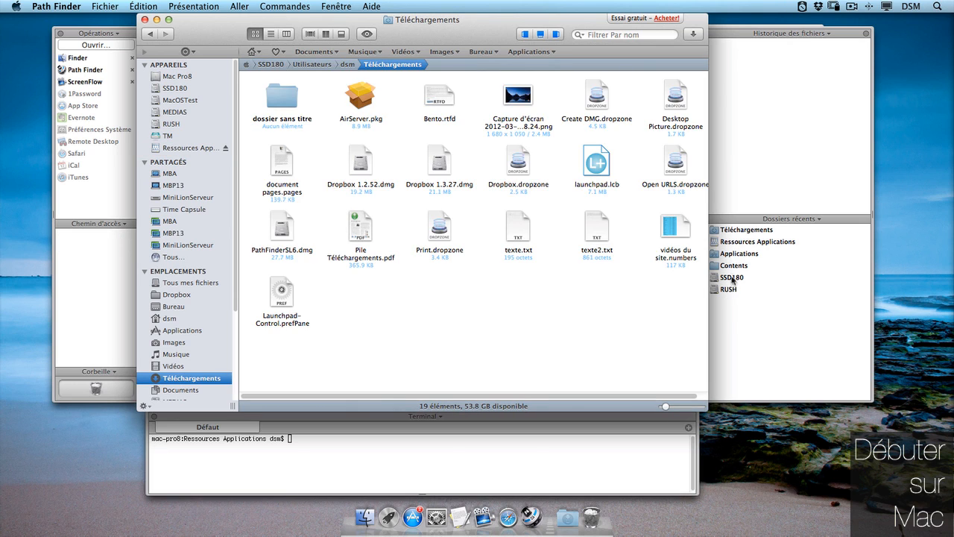
pyautogui.click(734, 267)
pyautogui.click(737, 254)
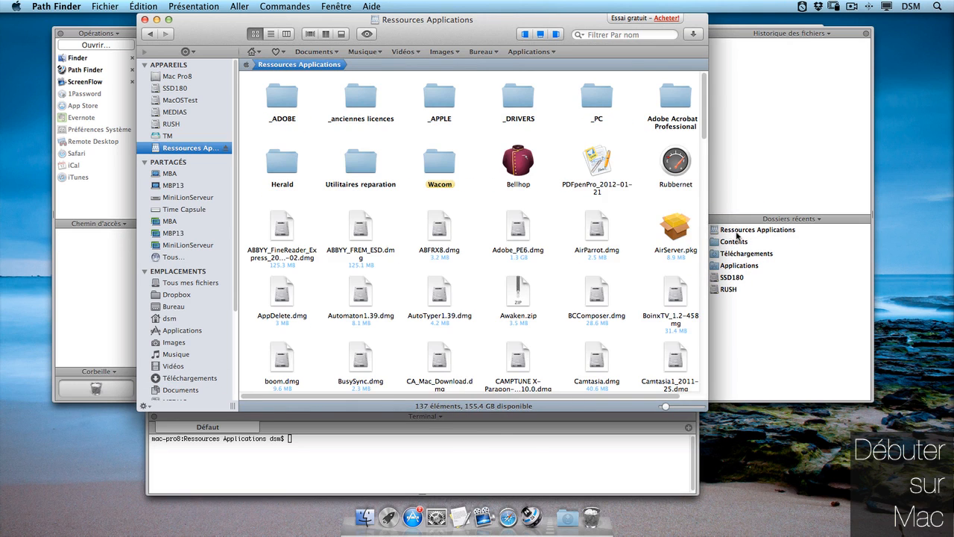
pyautogui.click(737, 248)
pyautogui.click(740, 256)
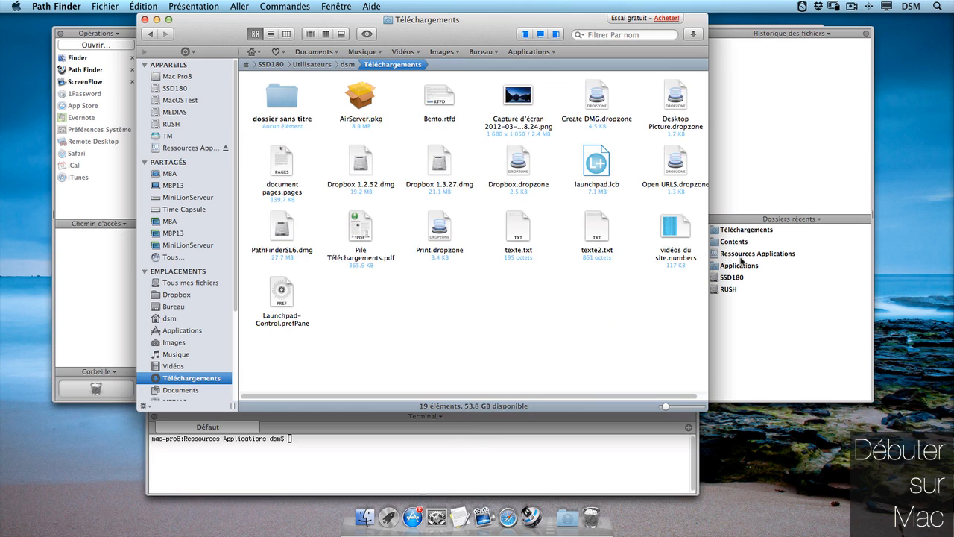
# Switch the bottom drawer's content from Terminal to Cover Flow and close that drawer
pyautogui.click(472, 441)
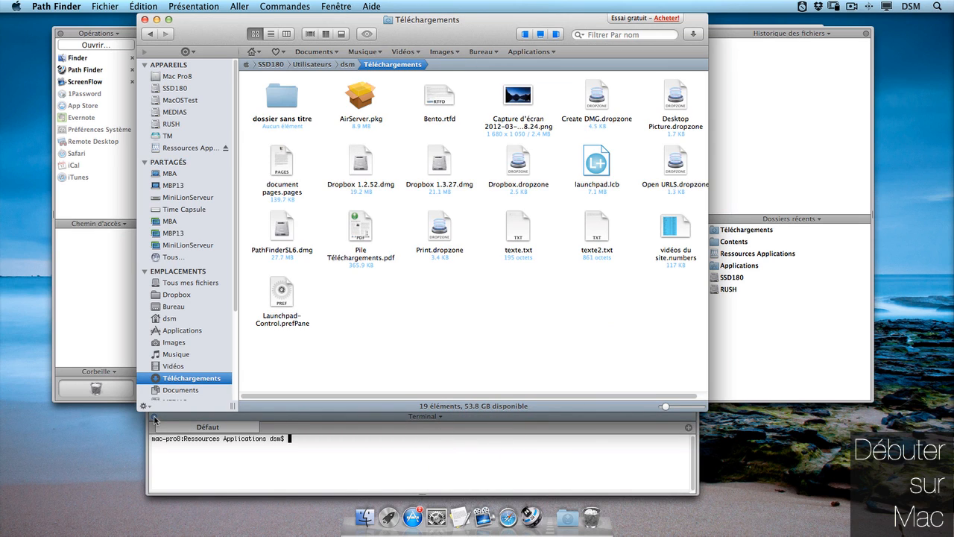
pyautogui.click(425, 418)
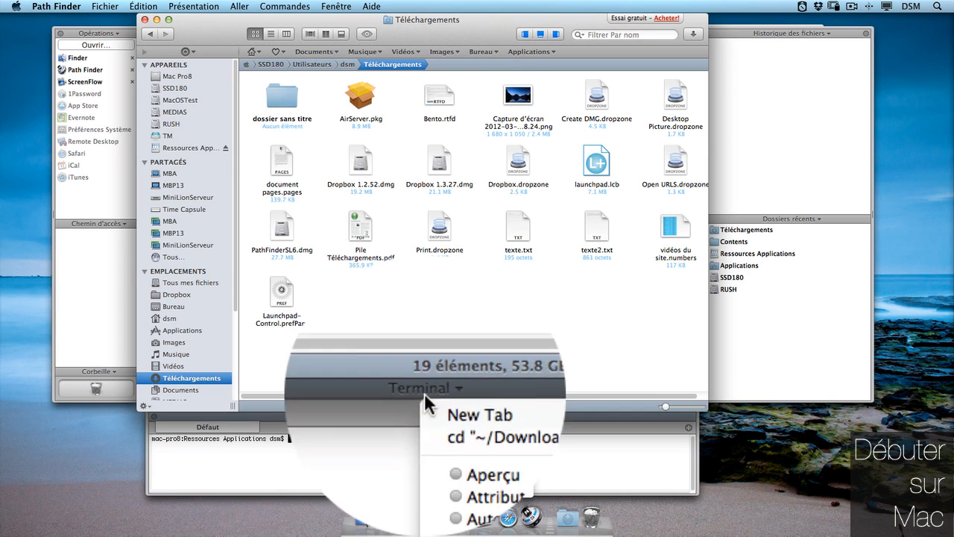
pyautogui.scroll(-10, 470, 395)
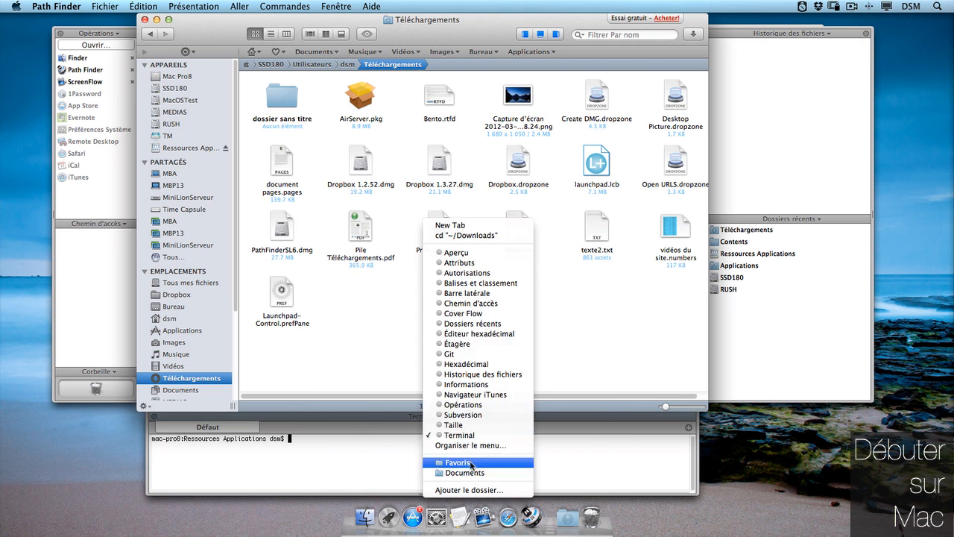
pyautogui.click(465, 313)
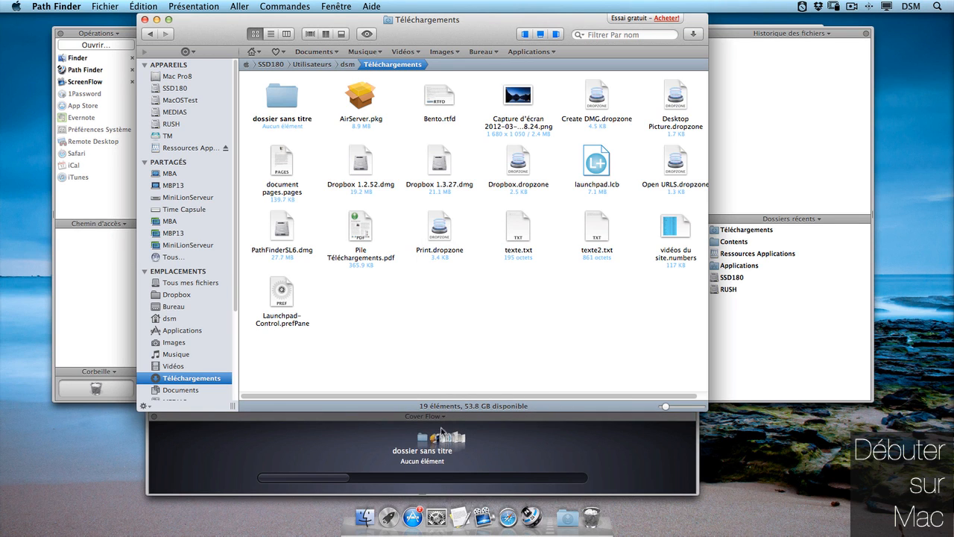
pyautogui.click(541, 35)
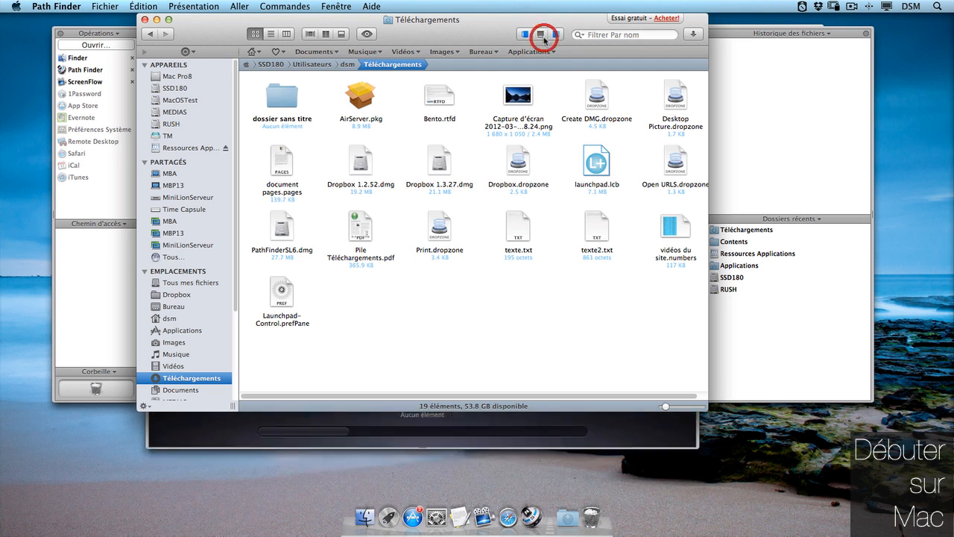
# Reopen the bottom Cover Flow drawer, switch the Dossiers récents module to Aperçu and preview vidéos du site.numbers
pyautogui.click(543, 36)
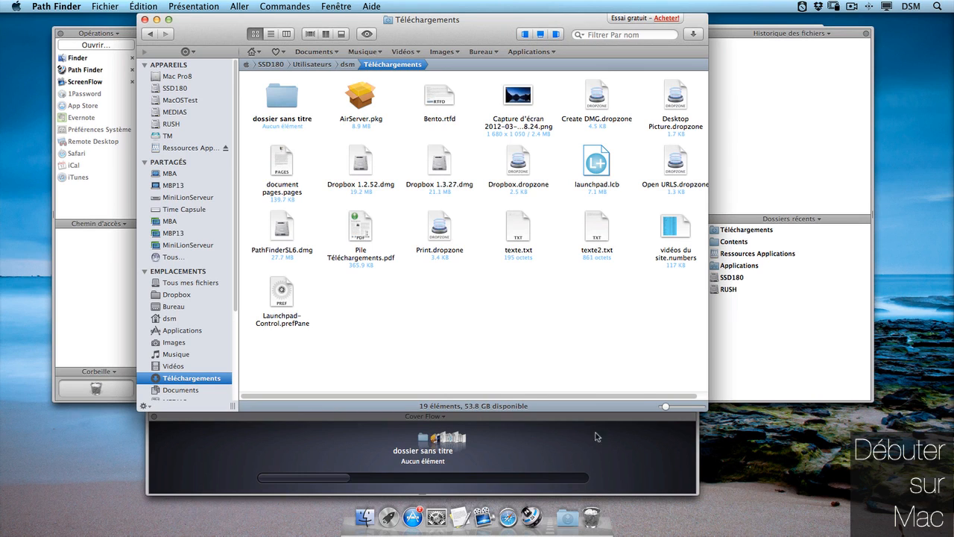
pyautogui.click(788, 219)
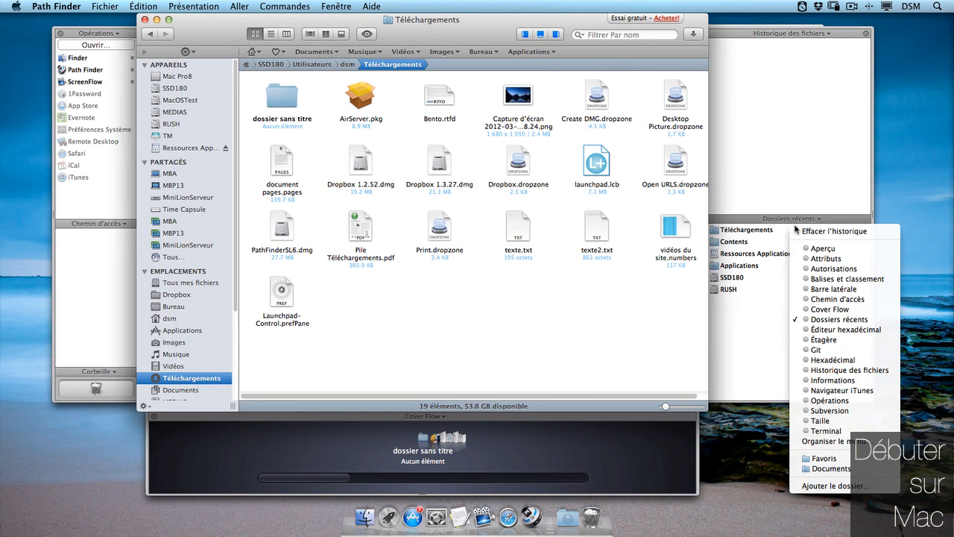
pyautogui.click(822, 249)
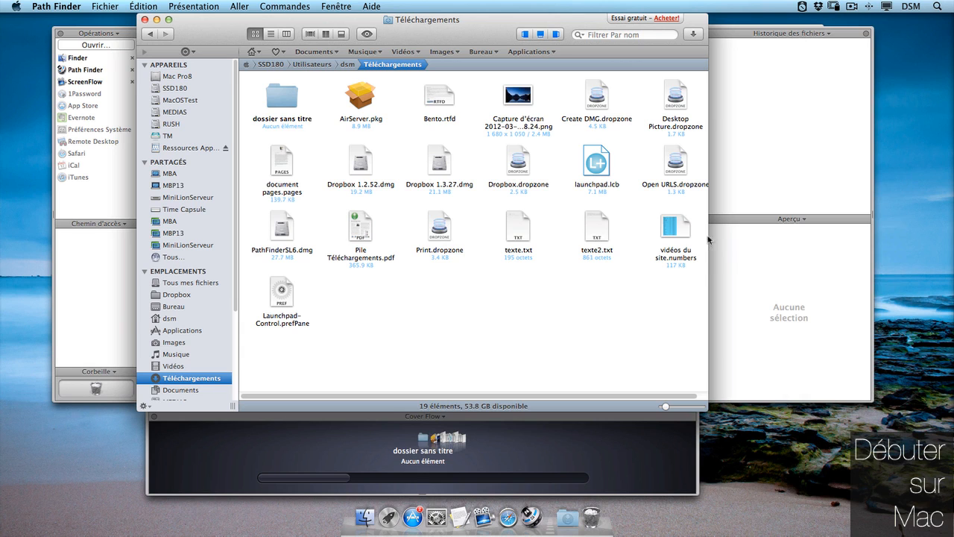
pyautogui.click(675, 228)
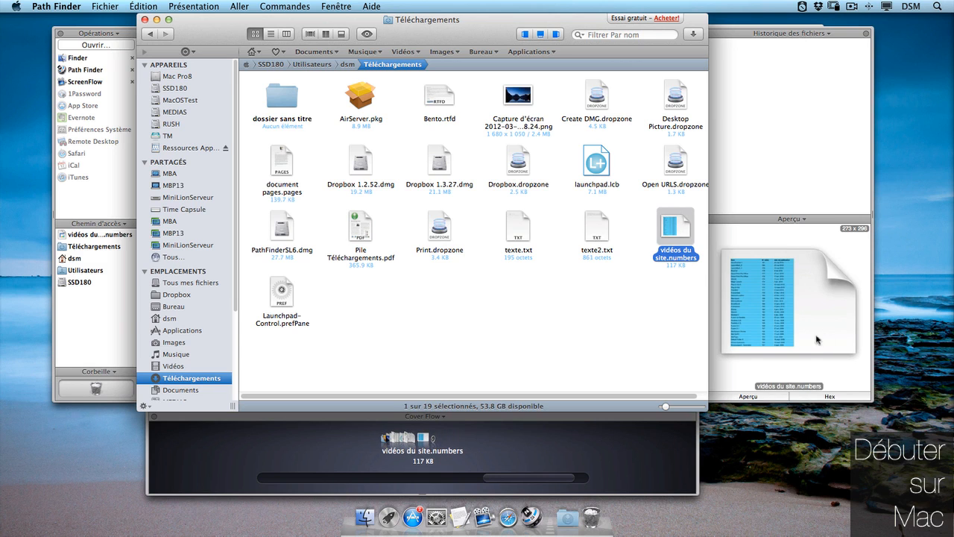
# Change the Aperçu module to Barre latérale, browse its entries, and switch that module to Informations
pyautogui.click(792, 218)
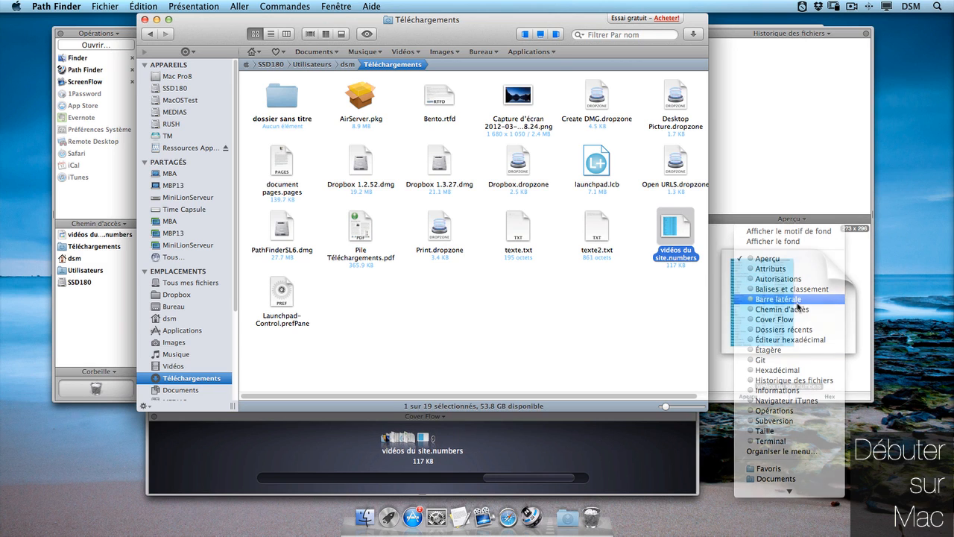
pyautogui.click(797, 299)
pyautogui.scroll(-5, 797, 306)
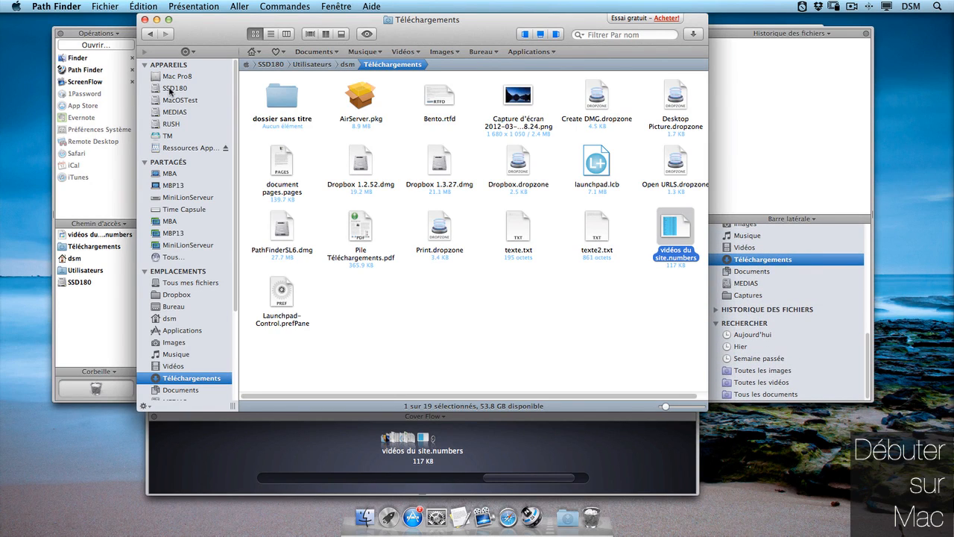
pyautogui.click(796, 220)
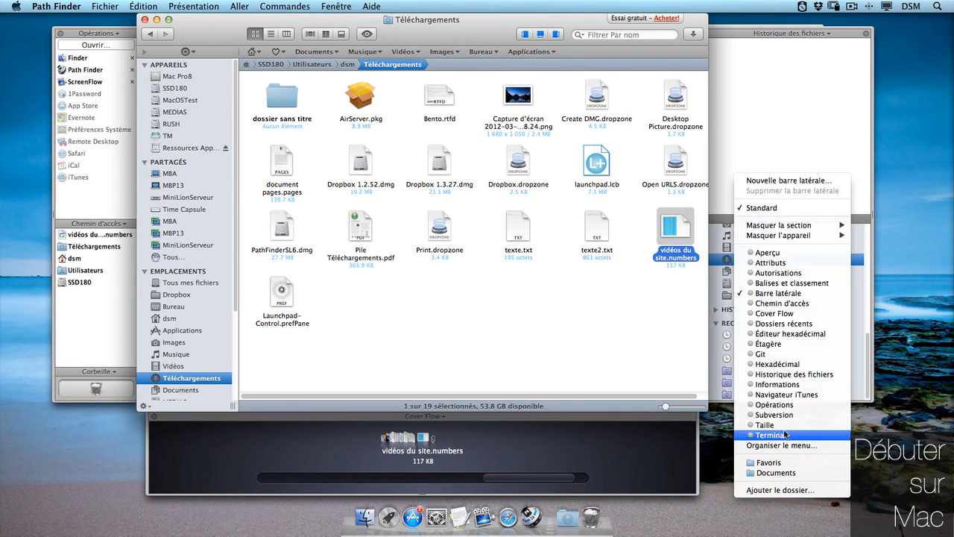
pyautogui.click(783, 385)
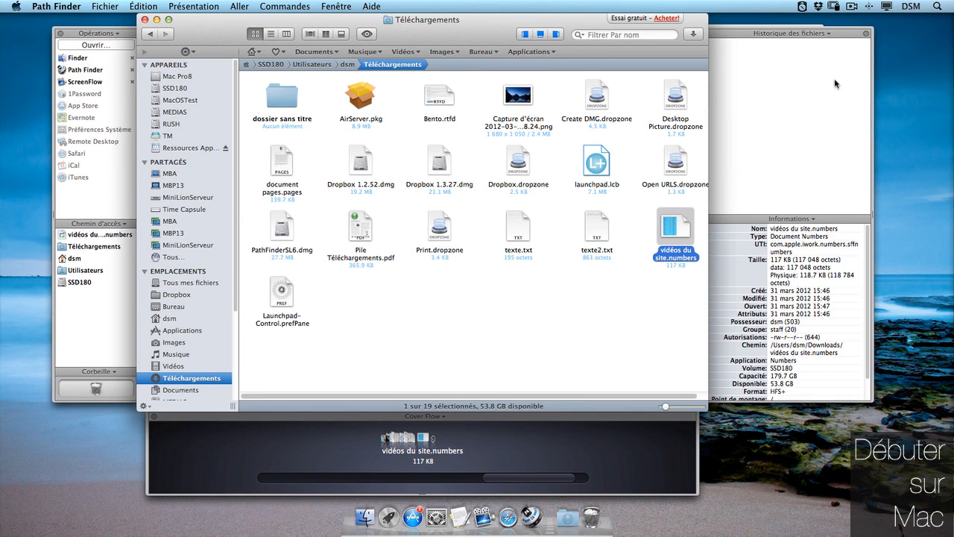
# Switch the Historique des fichiers module to Taille and check it for launchpad.lcb, Dropbox 1.3.27.dmg and document pages.pages
pyautogui.click(811, 34)
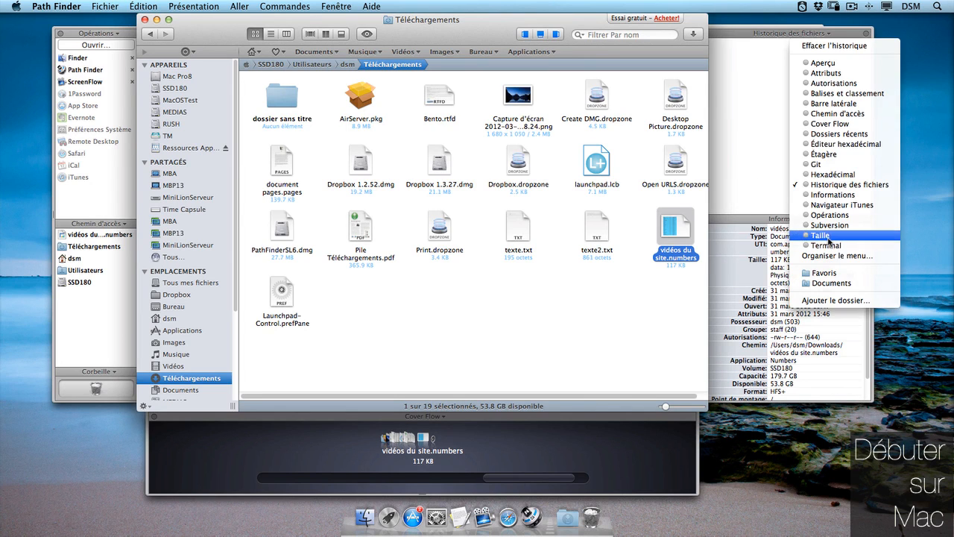
pyautogui.click(820, 235)
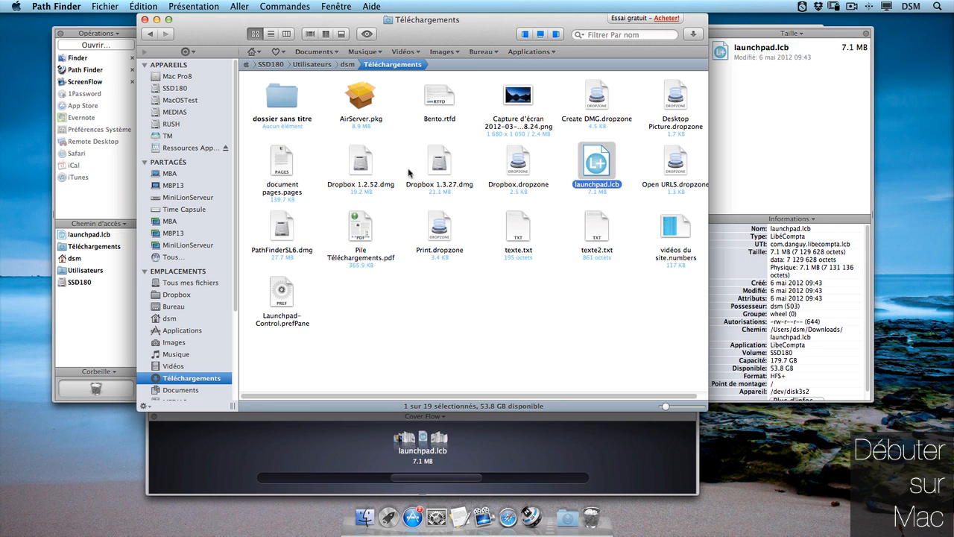
pyautogui.click(454, 171)
pyautogui.click(438, 171)
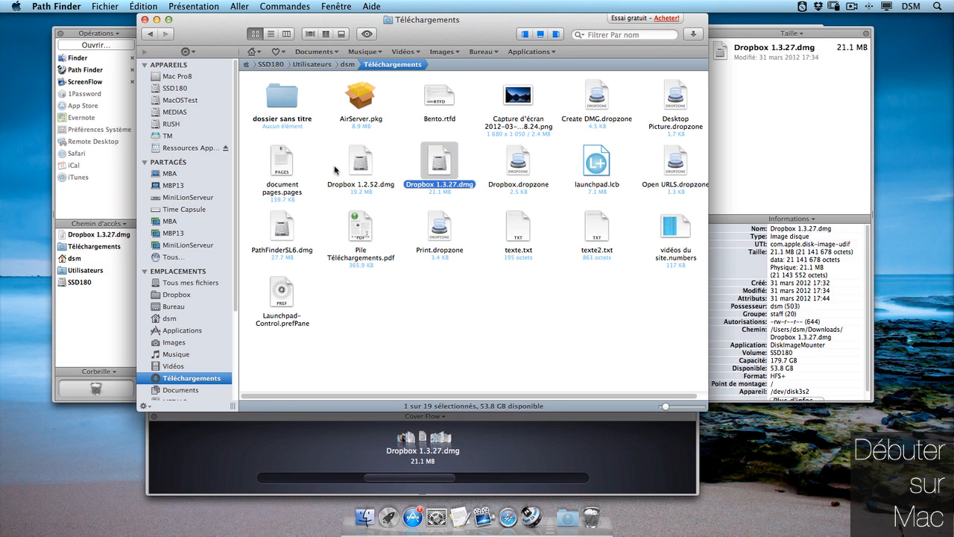
pyautogui.click(283, 170)
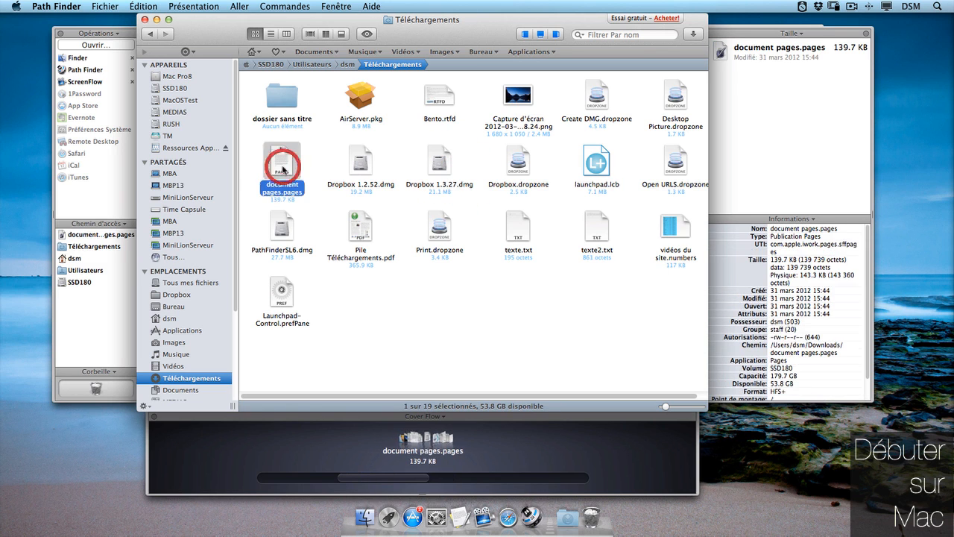
# Change the left drawer's Chemin d'accès module to Éditeur hexadécimal and its Opérations module to Balises et classement
pyautogui.click(103, 224)
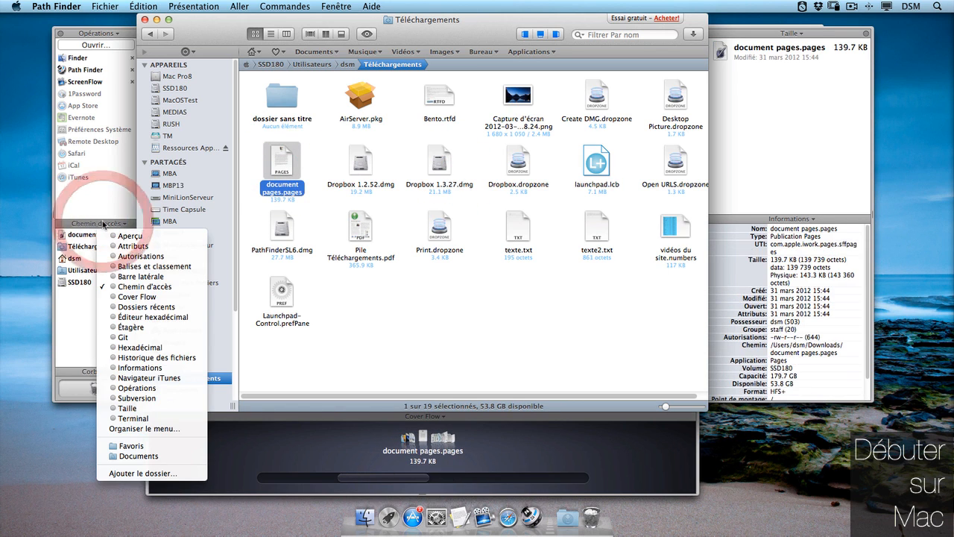
pyautogui.click(127, 319)
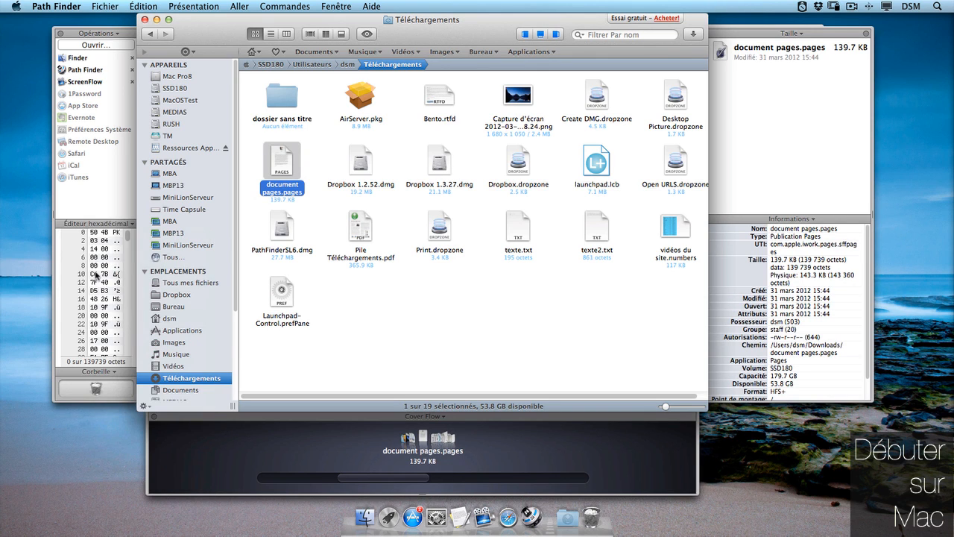
pyautogui.click(101, 33)
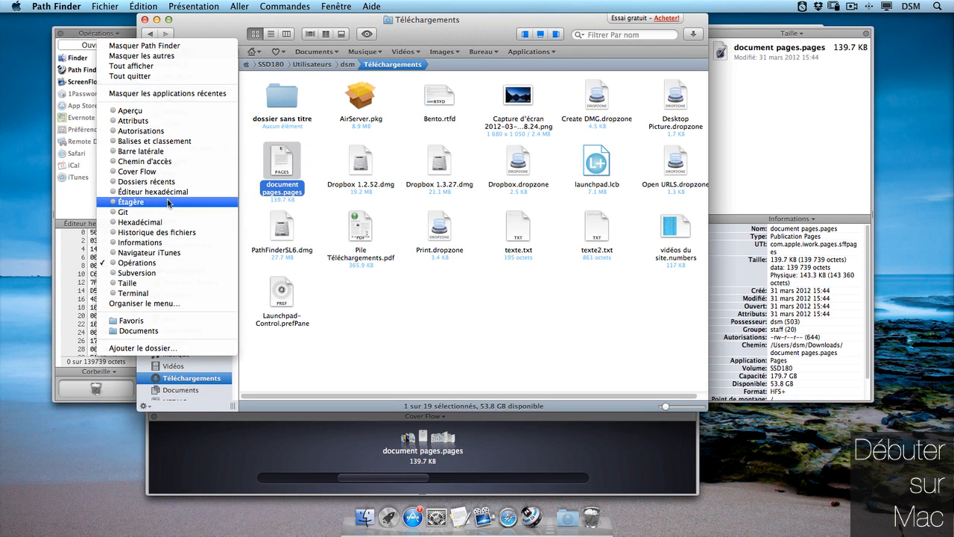
pyautogui.click(152, 141)
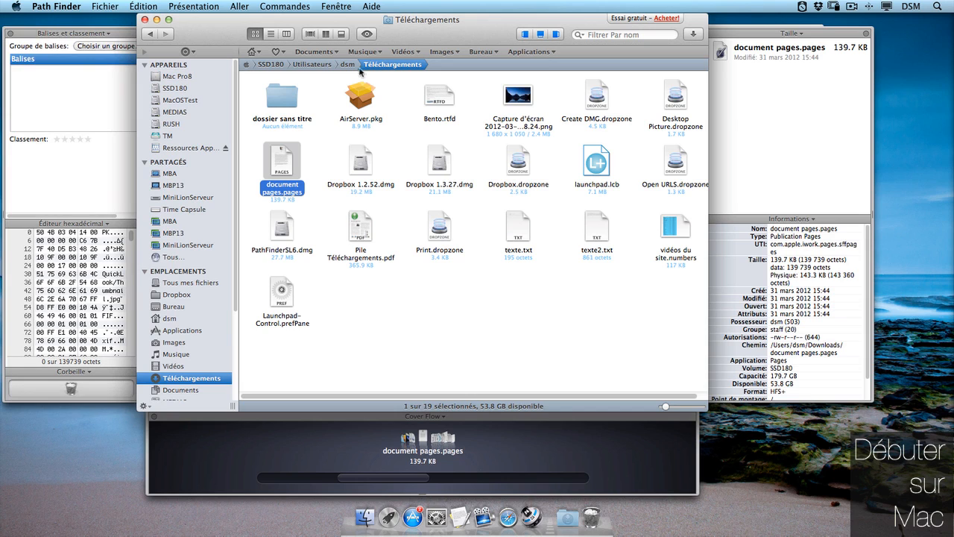
# Split the Téléchargements window into two browser panes and enlarge the lower pane to about half the height
pyautogui.click(325, 35)
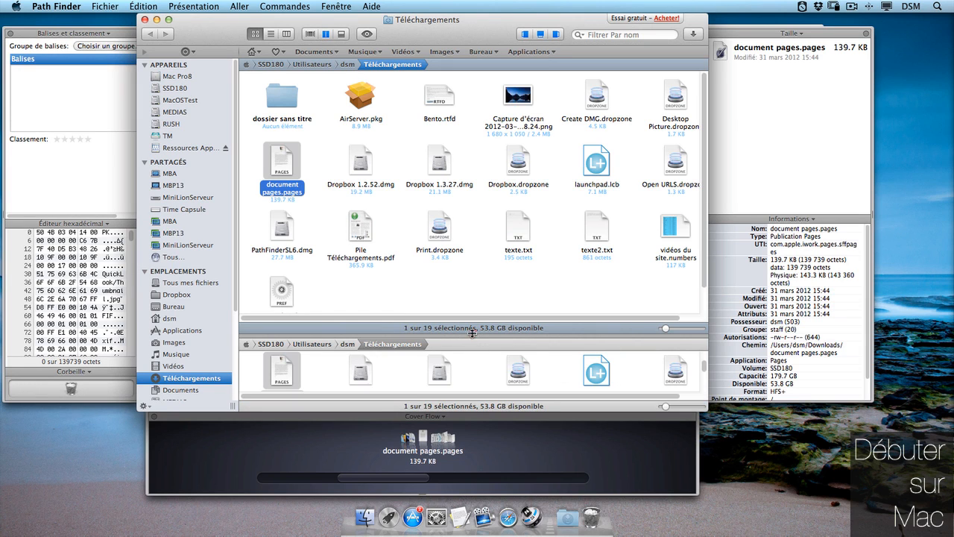
pyautogui.moveTo(472, 333); pyautogui.dragTo(472, 229)
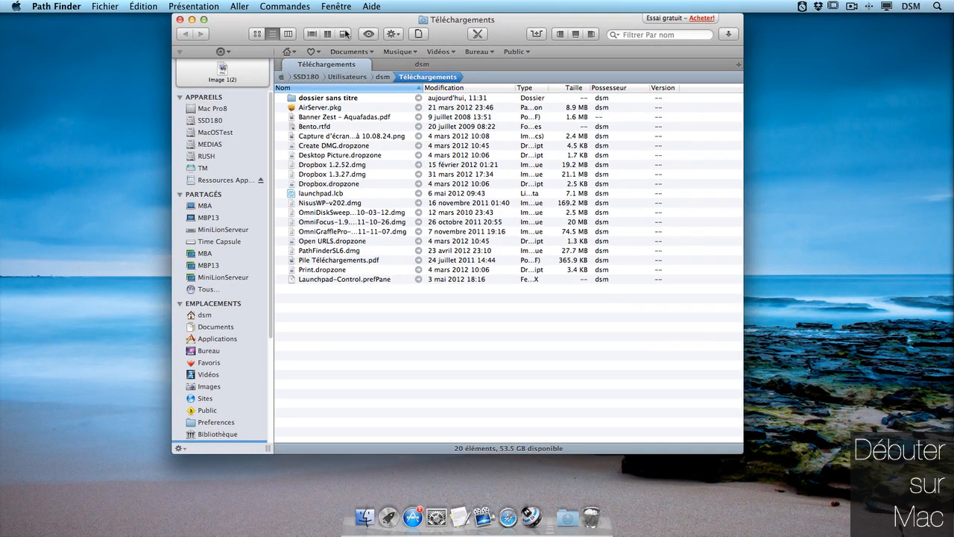
# In the list-view Téléchargements window, show the Informations and Aperçu panes and open the right, left and bottom drawers
pyautogui.click(346, 34)
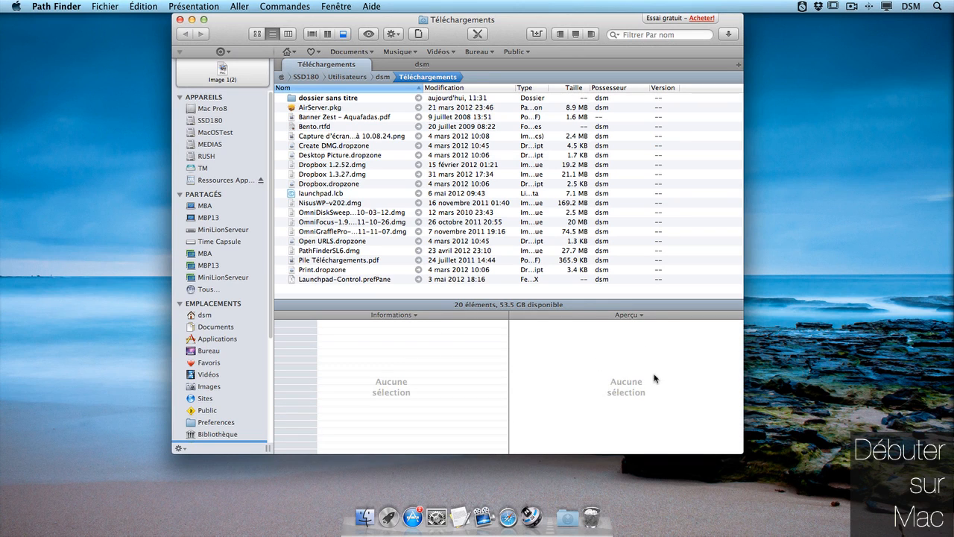
pyautogui.click(593, 36)
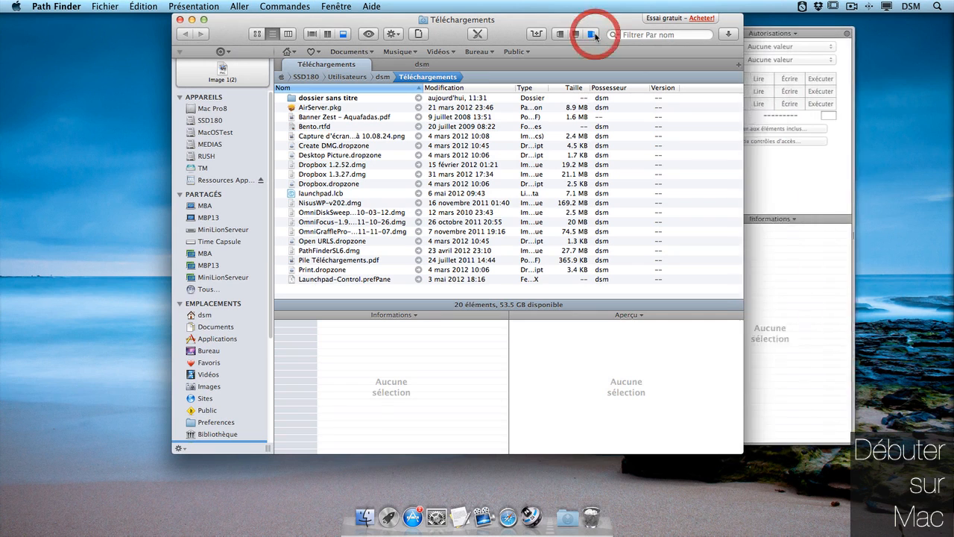
pyautogui.click(561, 34)
pyautogui.click(576, 35)
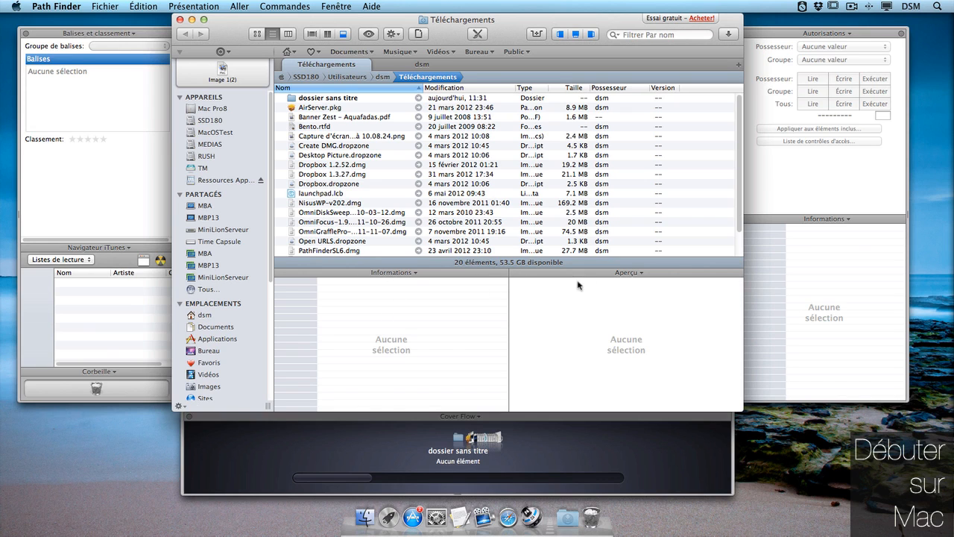
# Inspect OmniFocus-1.9.4_2011-10-26.dmg, open the Documents folder and preview vidéos du site.numbers
pyautogui.click(298, 222)
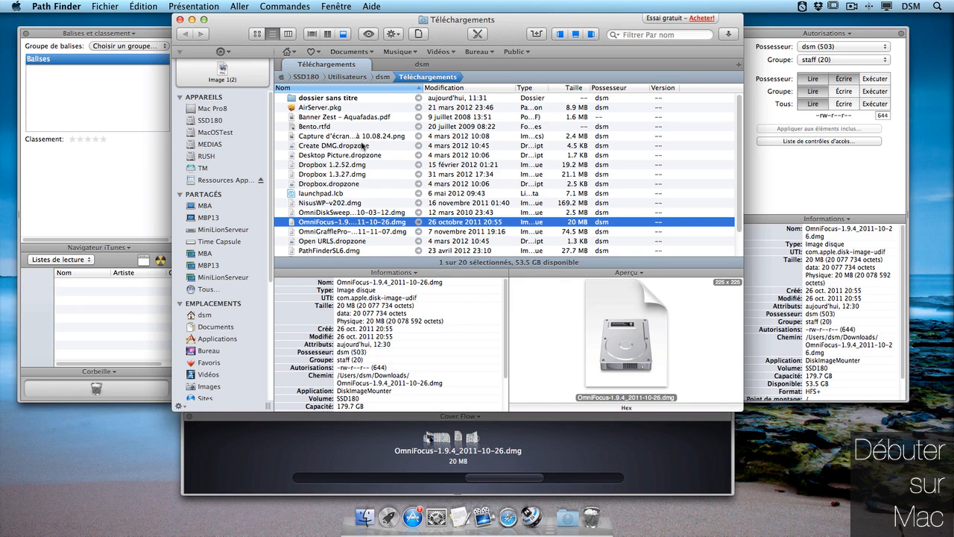
pyautogui.click(360, 53)
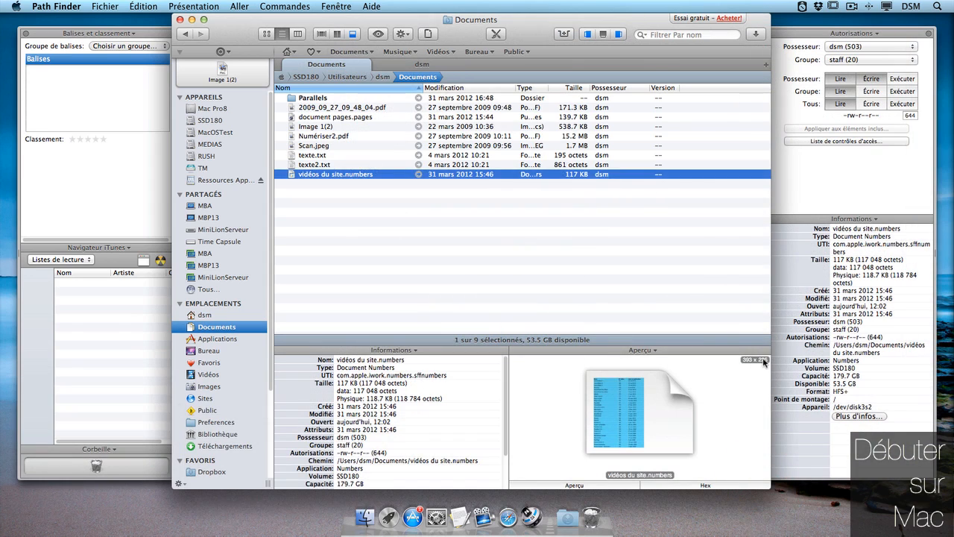
pyautogui.click(764, 362)
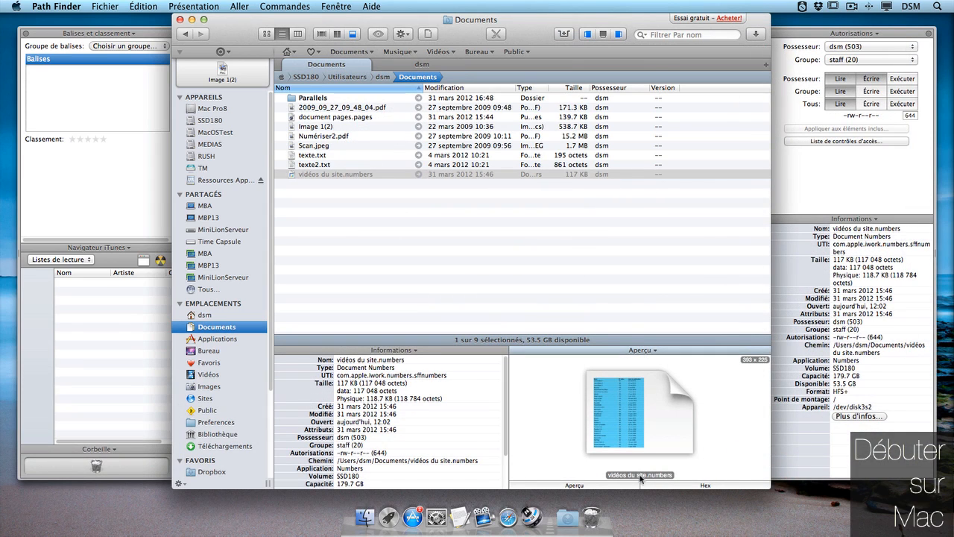
# Select Numériser2.pdf, browse its pages in the preview and enlarge the Informations and Aperçu area
pyautogui.click(353, 136)
pyautogui.scroll(-5, 628, 453)
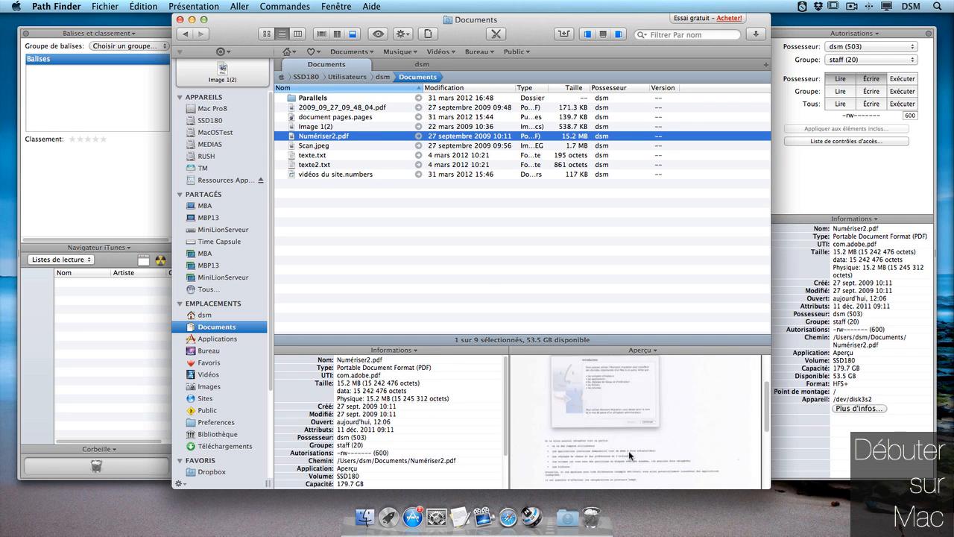
pyautogui.moveTo(665, 342); pyautogui.dragTo(664, 259)
pyautogui.scroll(5, 638, 422)
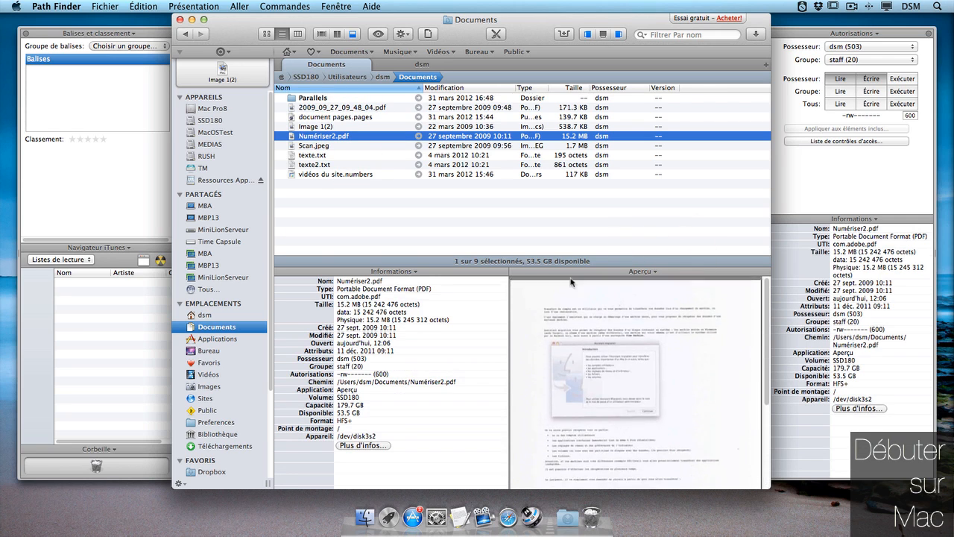
# Preview Scan.jpeg, texte.txt, texte2.txt and the pages of 2009_09_27_09_48_04.pdf in the Aperçu pane, ending on texte2.txt
pyautogui.click(343, 146)
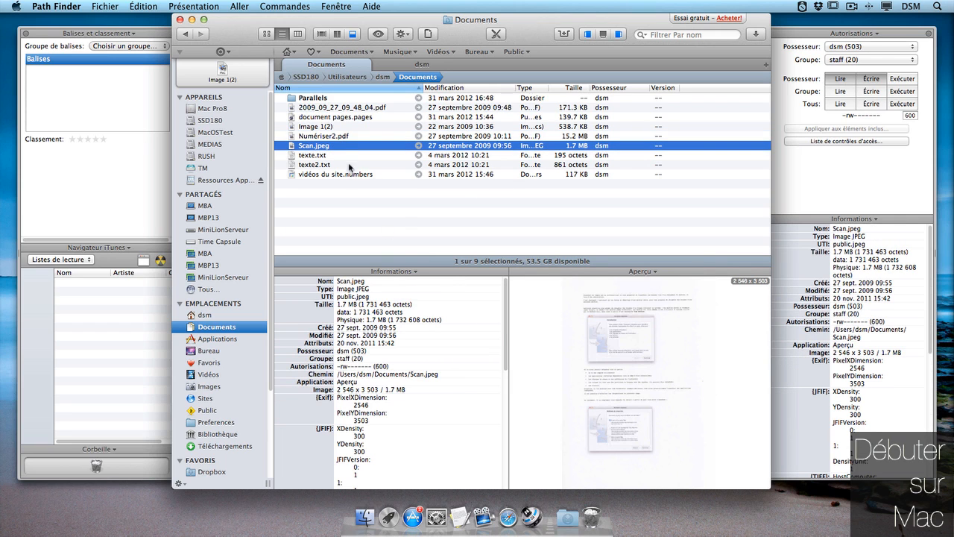
pyautogui.click(345, 155)
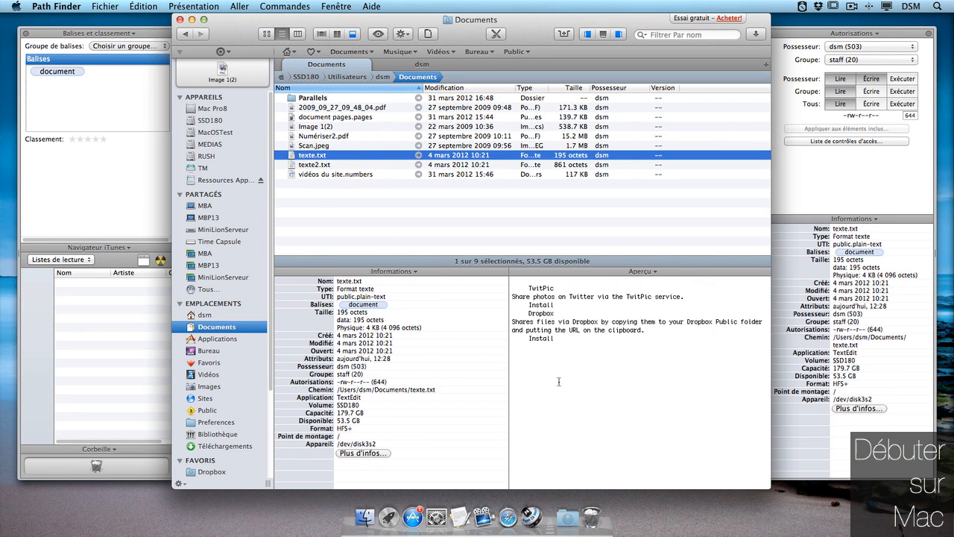
pyautogui.click(329, 165)
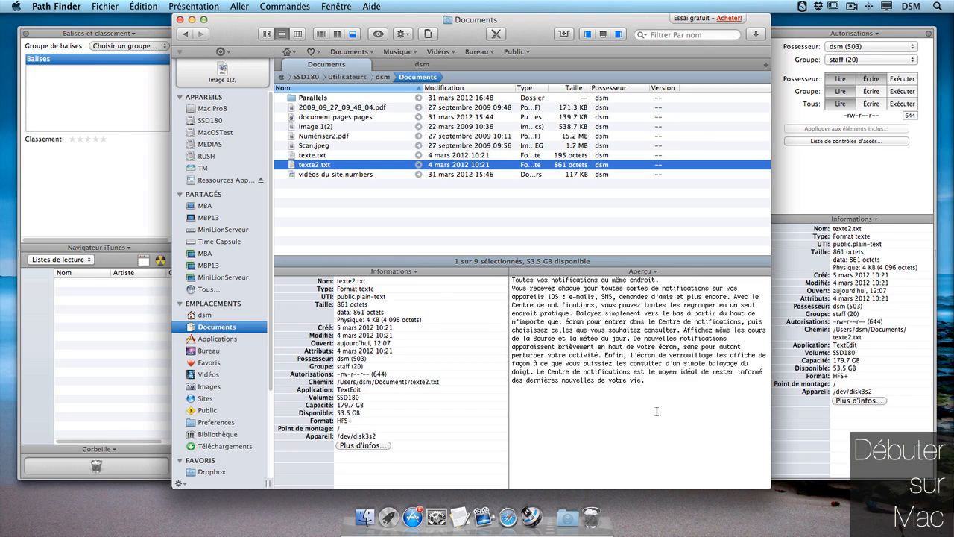
pyautogui.scroll(-2, 657, 411)
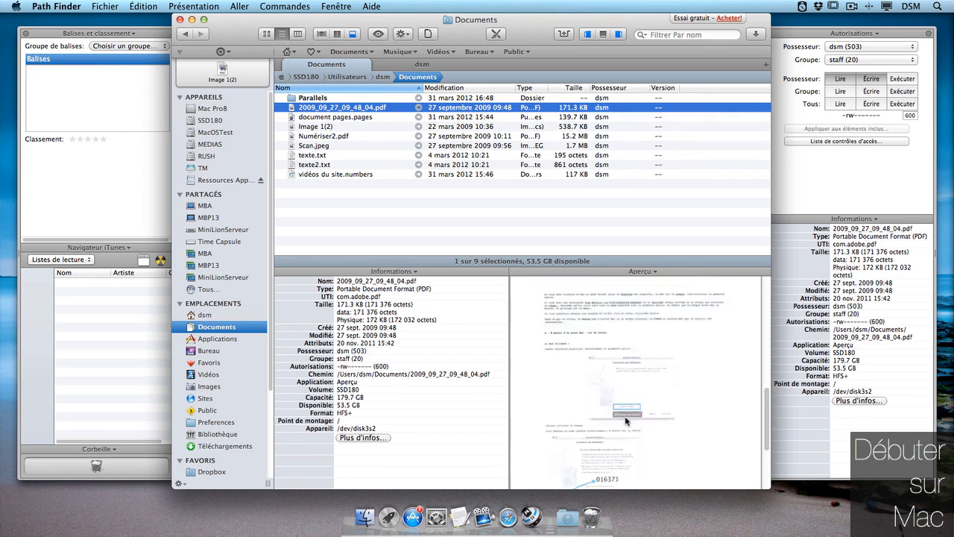
pyautogui.scroll(-5, 627, 421)
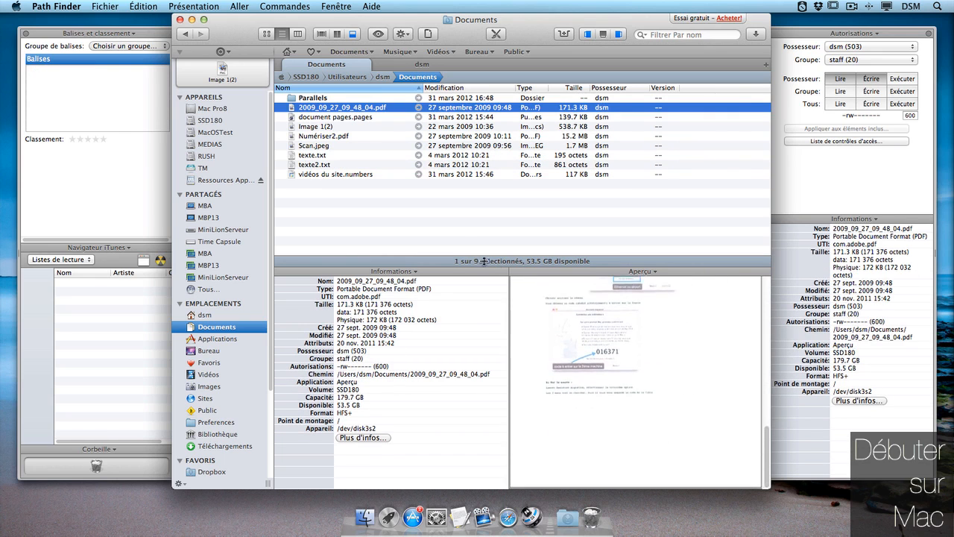
pyautogui.click(483, 166)
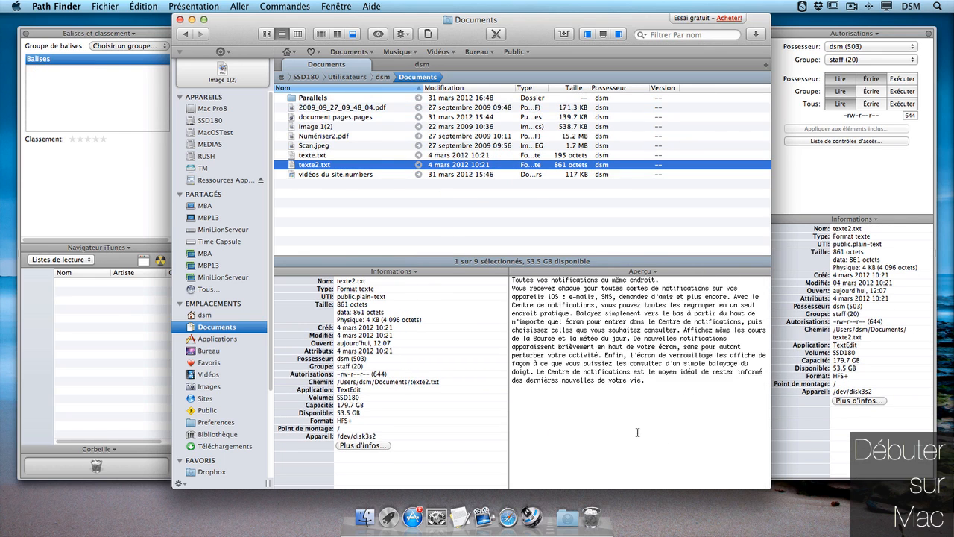
pyautogui.scroll(-3, 638, 432)
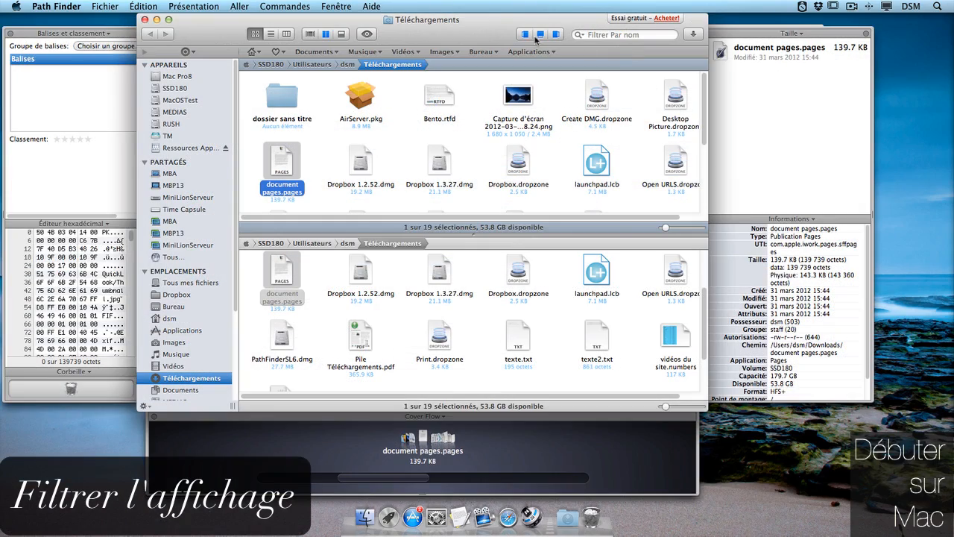
# Close the left, bottom and right drawers of the dual-pane Téléchargements window
pyautogui.click(525, 33)
pyautogui.click(540, 33)
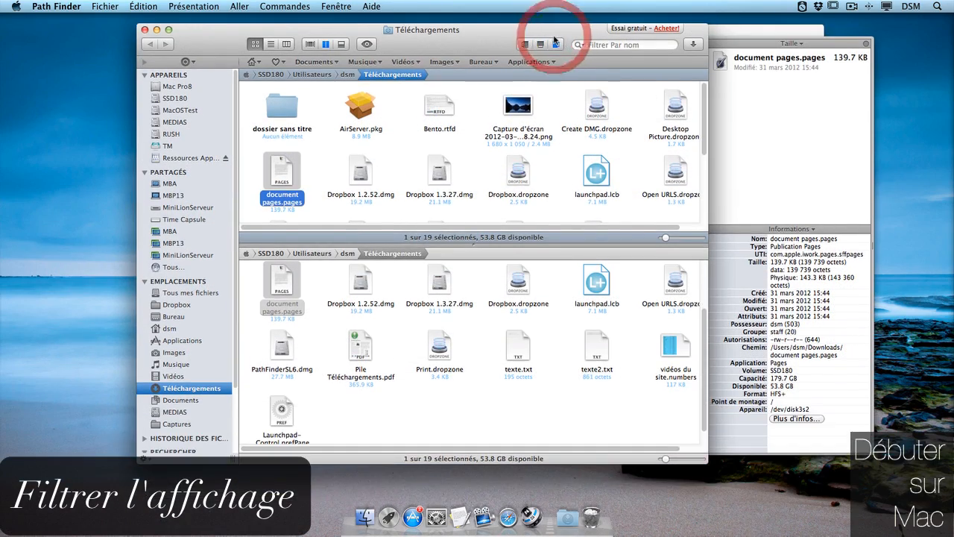
pyautogui.click(555, 44)
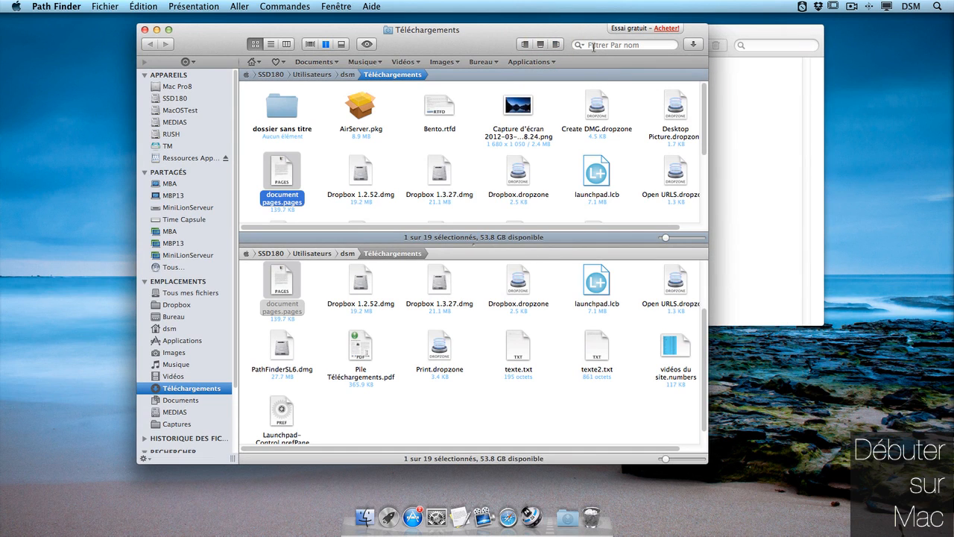
# Try the Fenêtre Spotlight search mode and return the search field to filtering by name (Par nom)
pyautogui.click(580, 45)
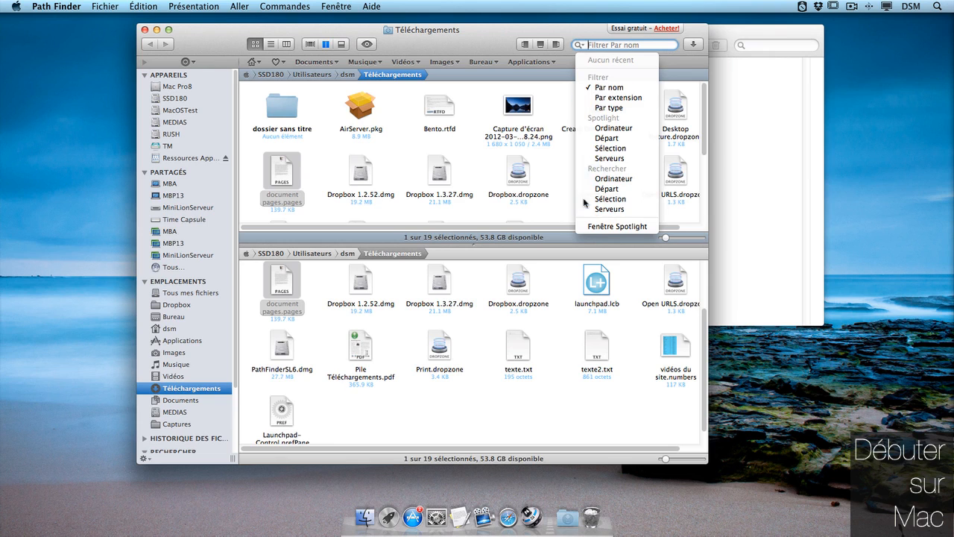
pyautogui.click(630, 226)
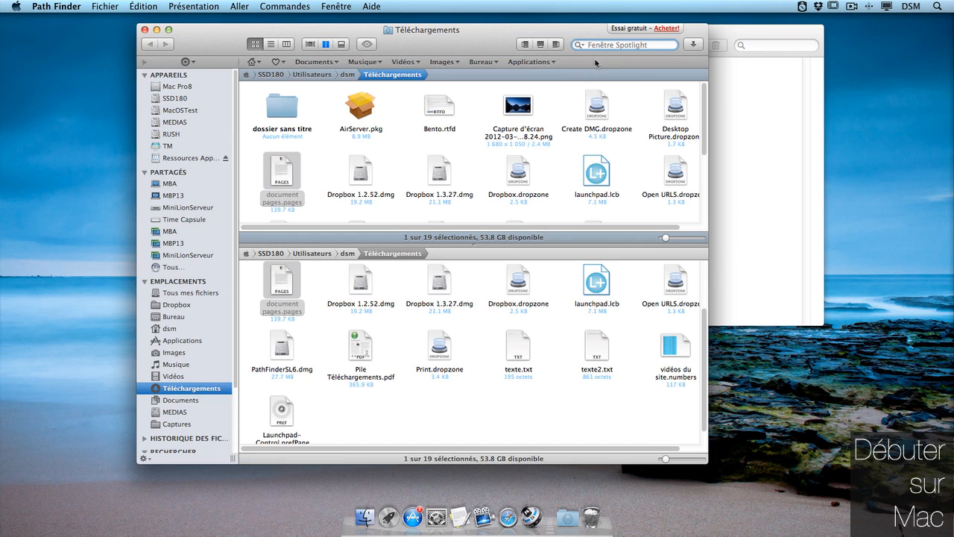
pyautogui.click(578, 45)
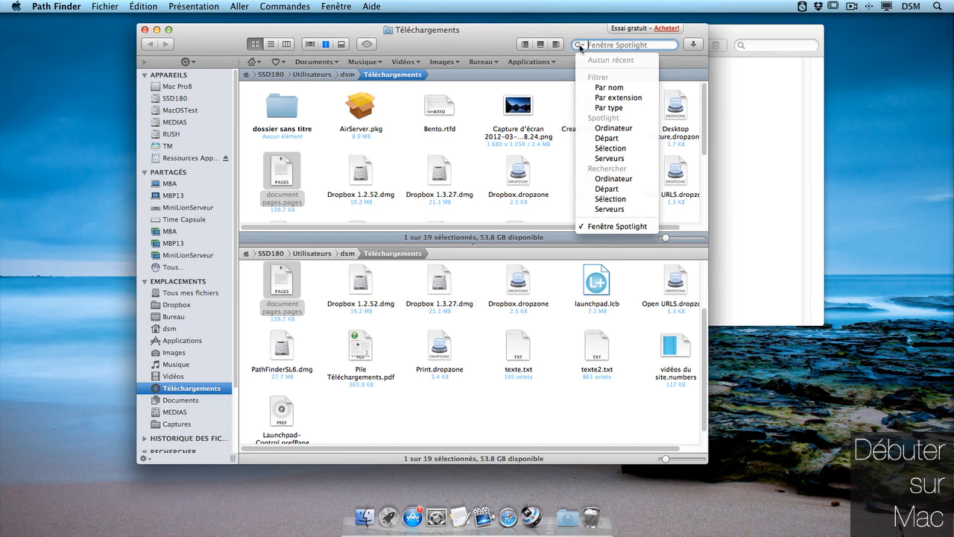
pyautogui.click(596, 88)
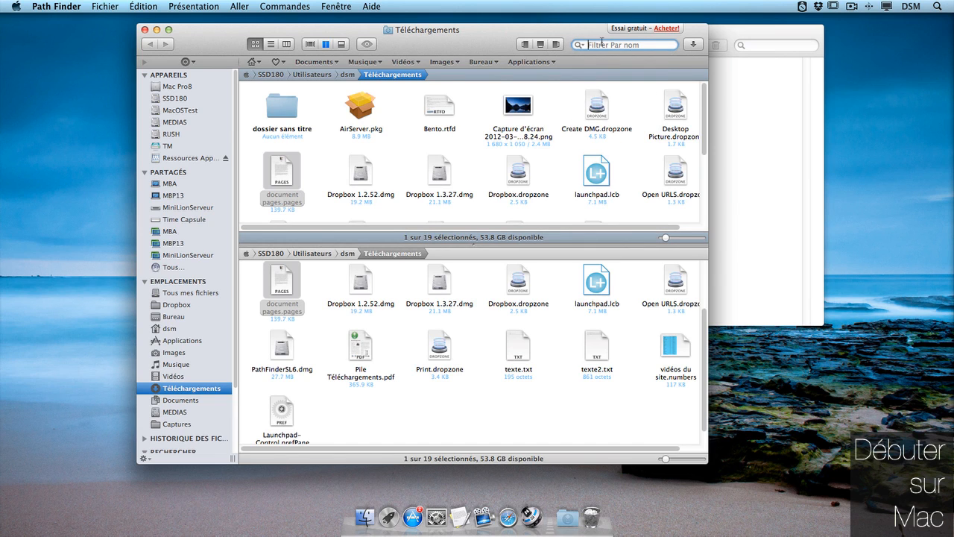
# Filter the upper Téléchargements pane by the name "air" and clear the filter text
pyautogui.write('air')
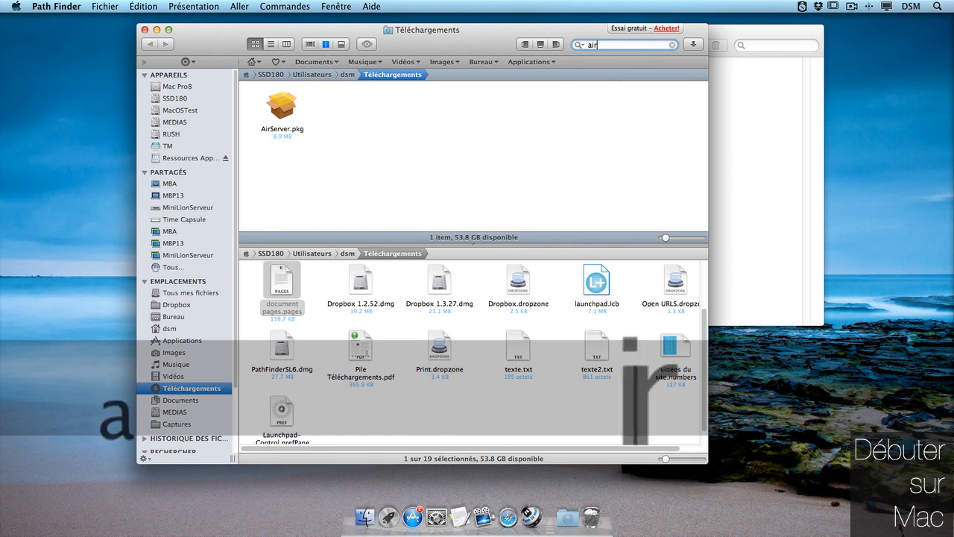
pyautogui.press('BackSpace')
pyautogui.press('BackSpace')
pyautogui.press('BackSpace')
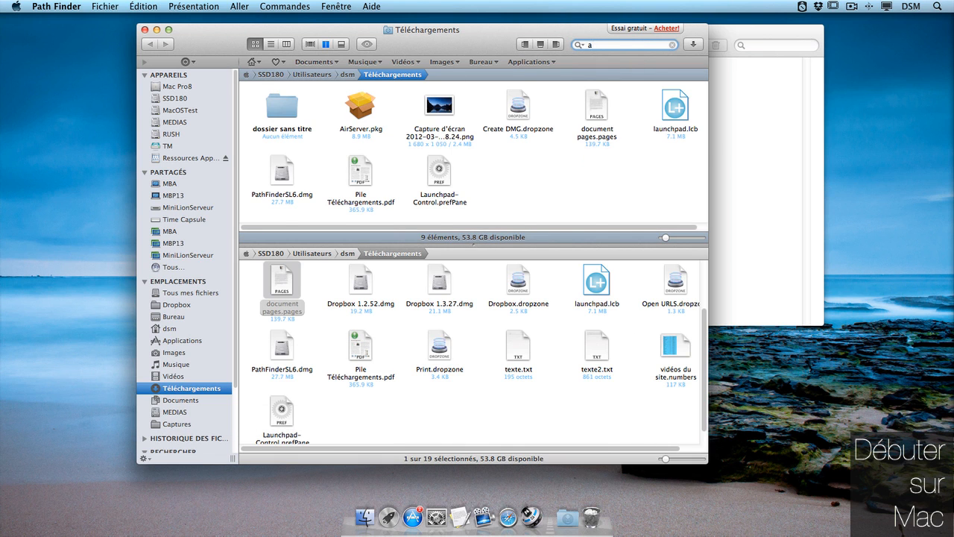
# Filter the upper Téléchargements pane by extension (Par extension) for "png" and clear the filter text
pyautogui.click(579, 45)
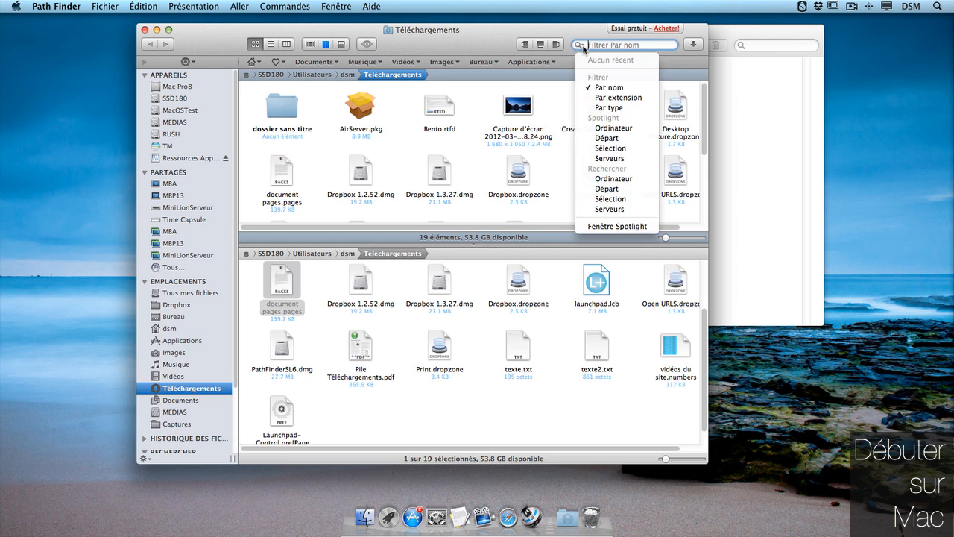
pyautogui.click(601, 97)
pyautogui.write('png')
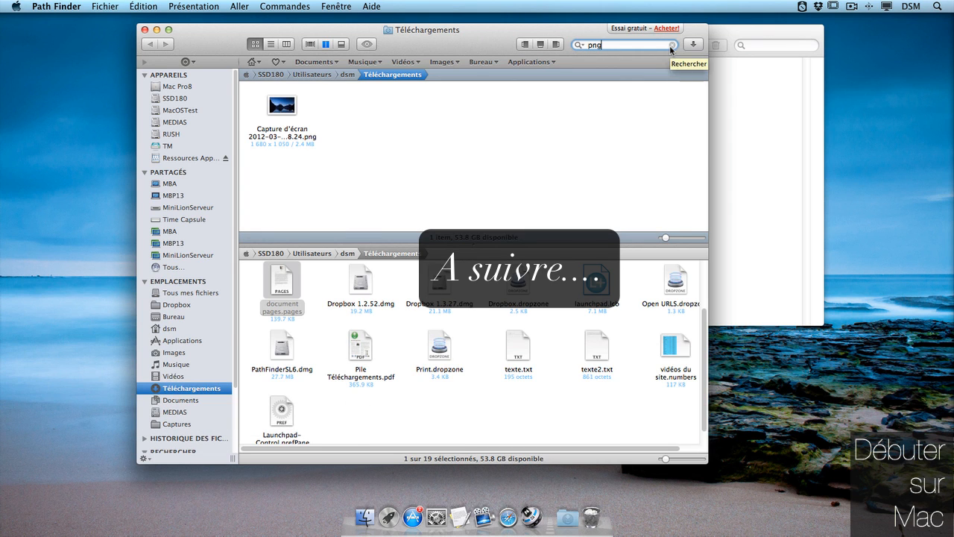
pyautogui.click(671, 46)
# Set the search mode to Spotlight's Départ scope and review the available filter and search options
pyautogui.click(581, 46)
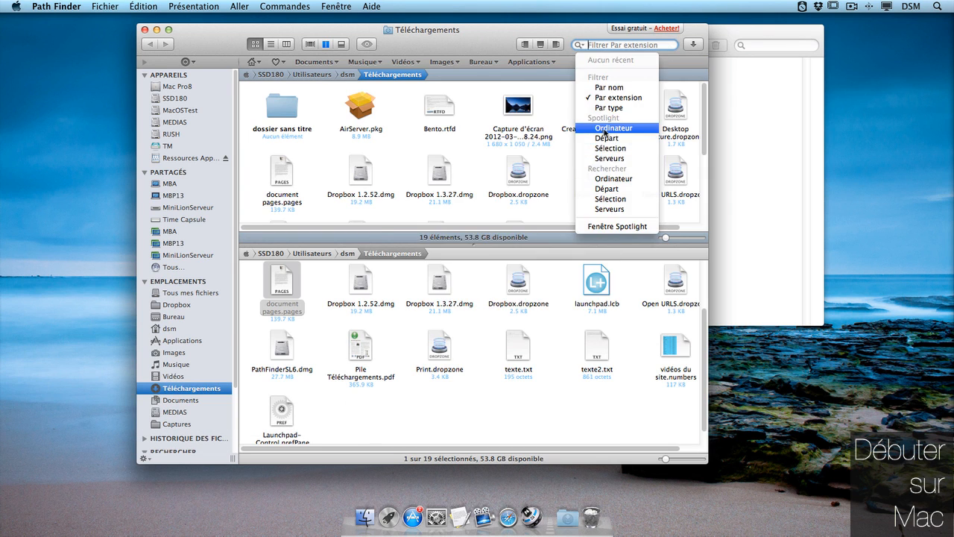
pyautogui.click(605, 137)
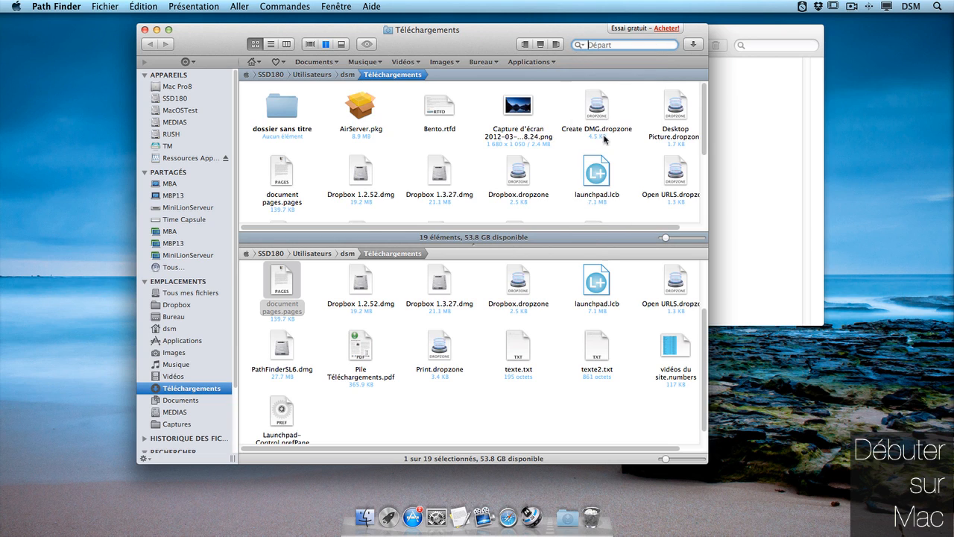
pyautogui.click(581, 46)
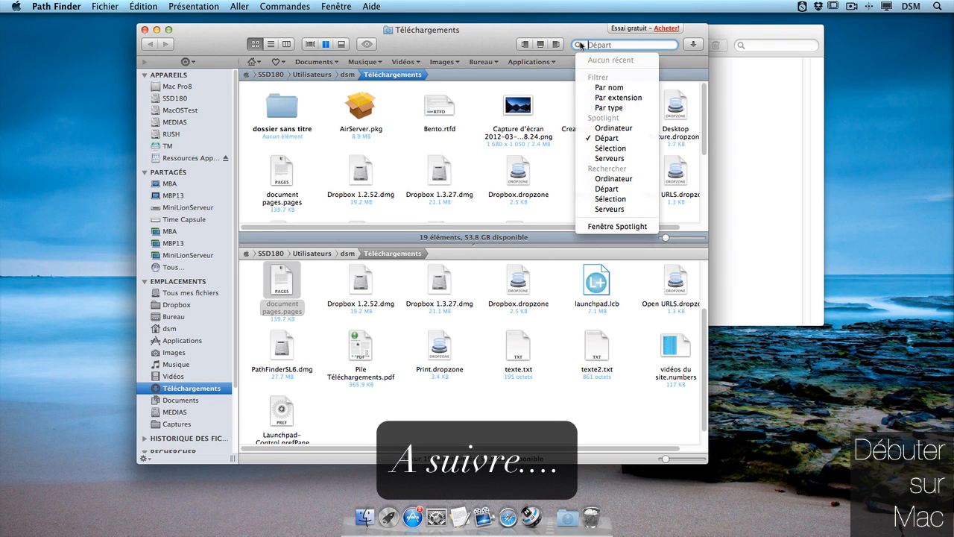
pyautogui.click(582, 46)
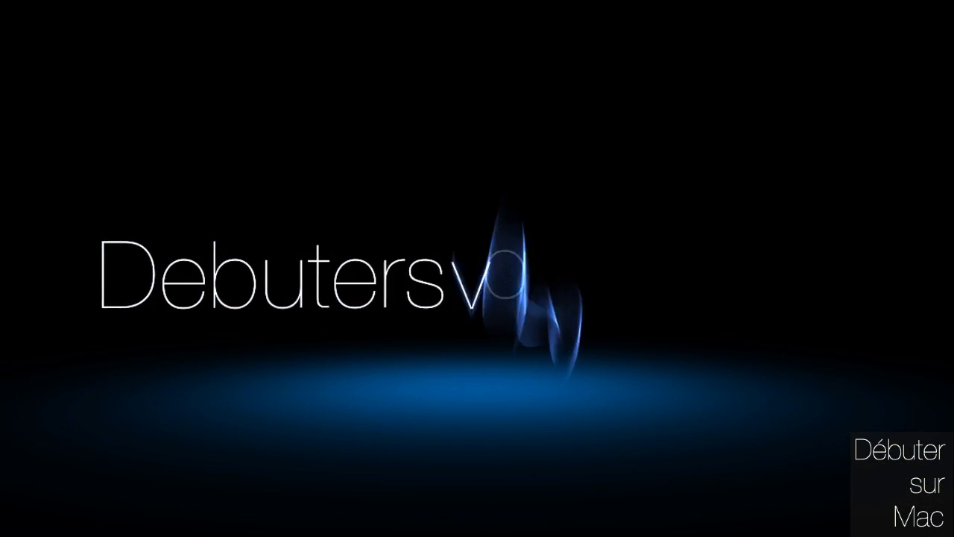